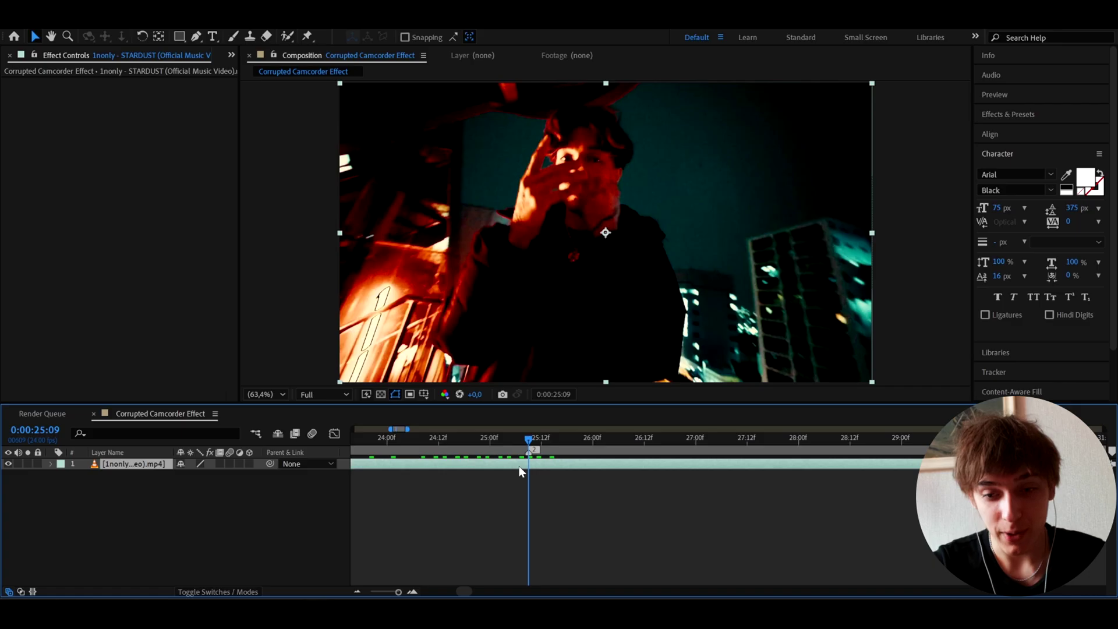
- Add an adjustment layer above the footage and apply S_DigitalDamage to it
{"action": "key", "text": "ctrl+alt+y"}
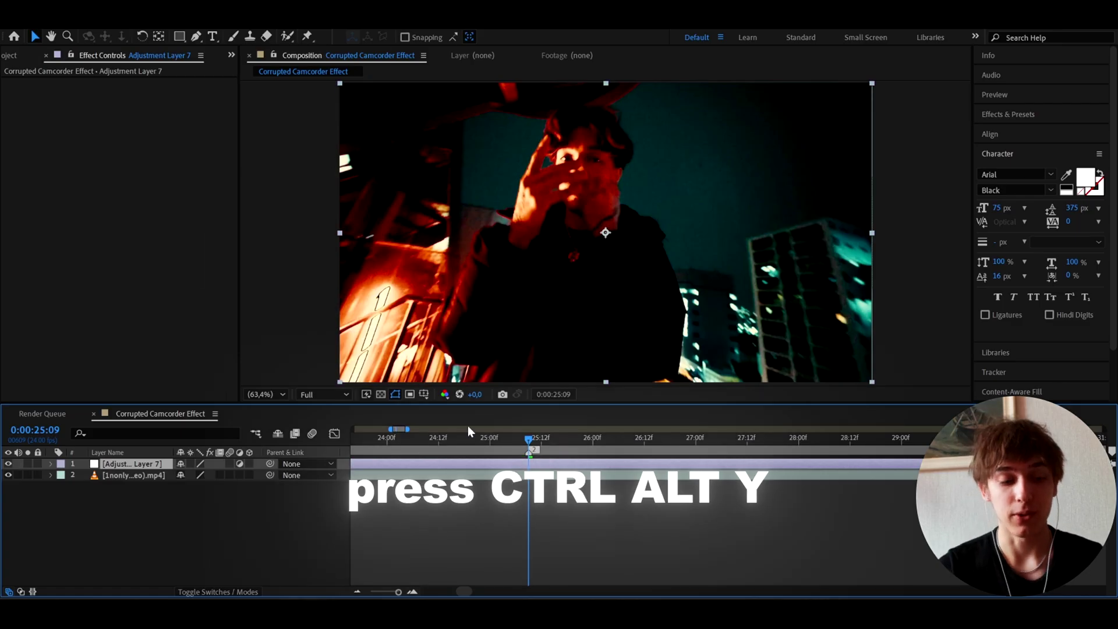
{"action": "key", "text": "ctrl+space"}
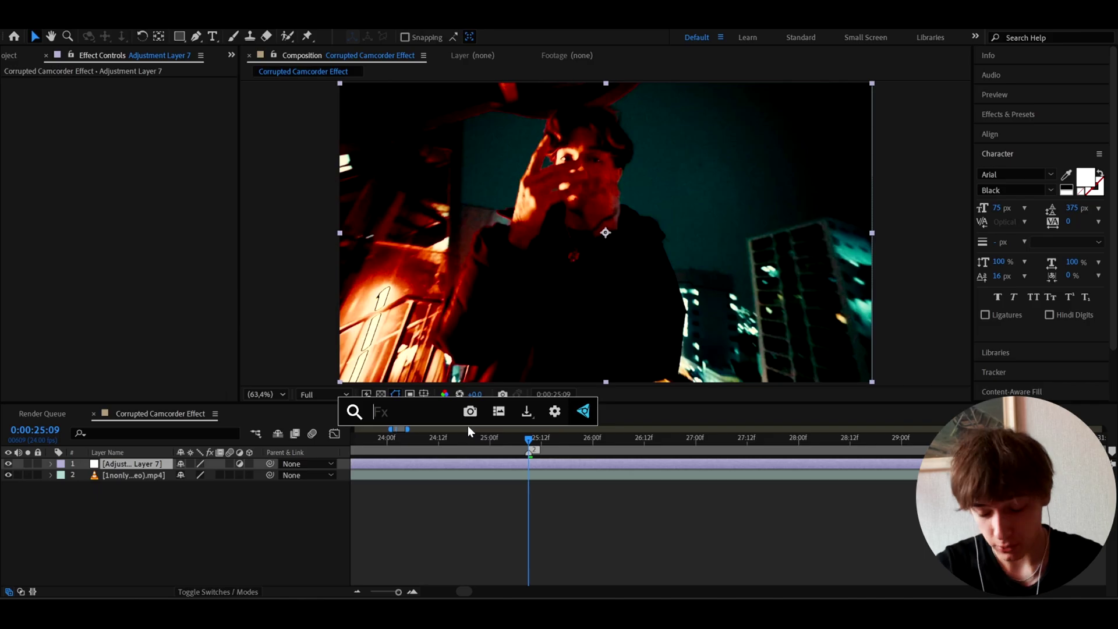
{"action": "type", "text": "s_di"}
{"action": "type", "text": "git"}
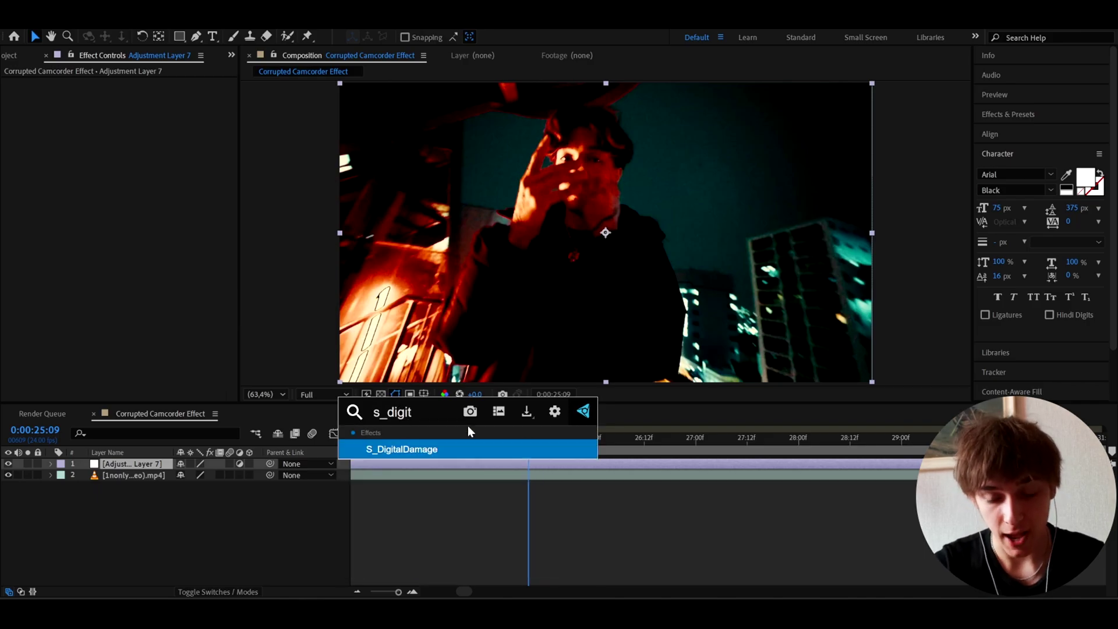
{"action": "key", "text": "Return"}
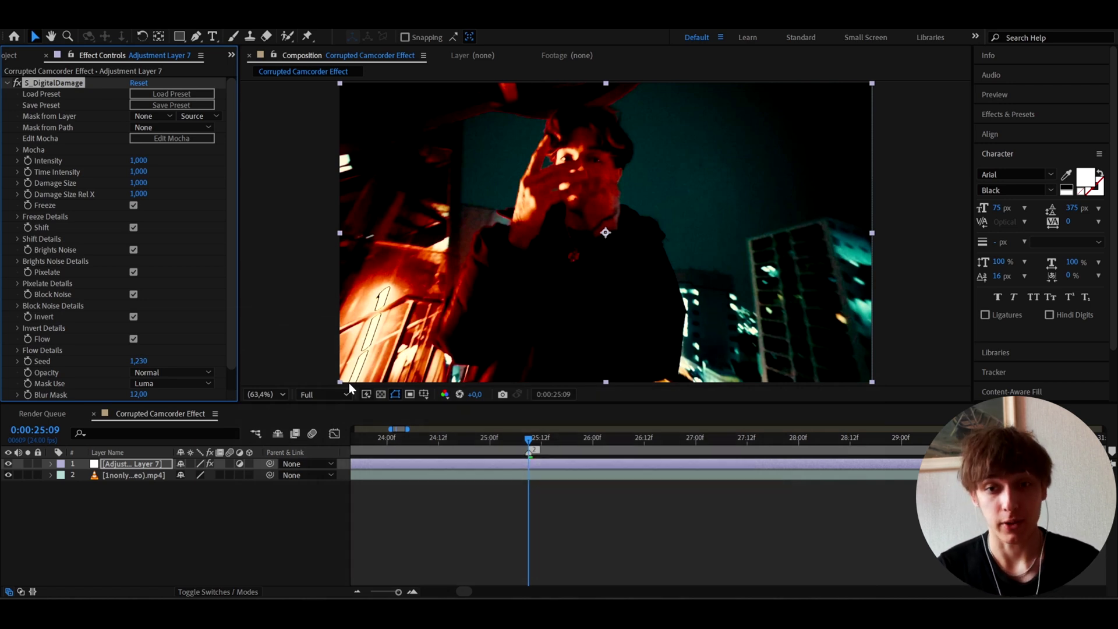
- Set S_DigitalDamage Intensity to 15.65 and Time Intensity to 11.26
{"action": "left_click", "coordinate": [137, 161]}
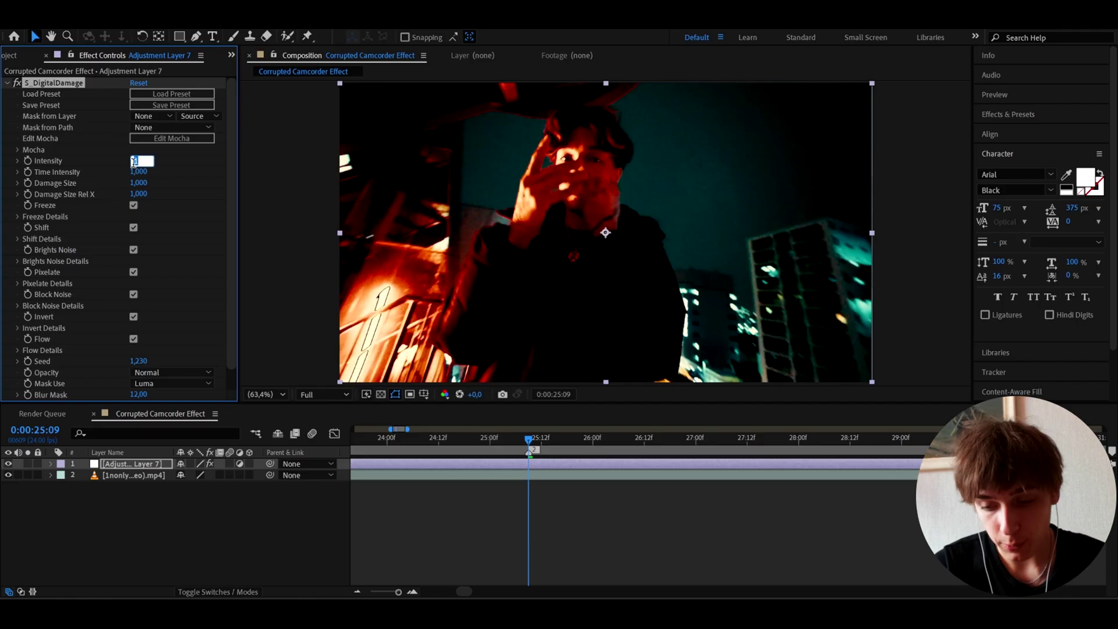
{"action": "type", "text": "15"}
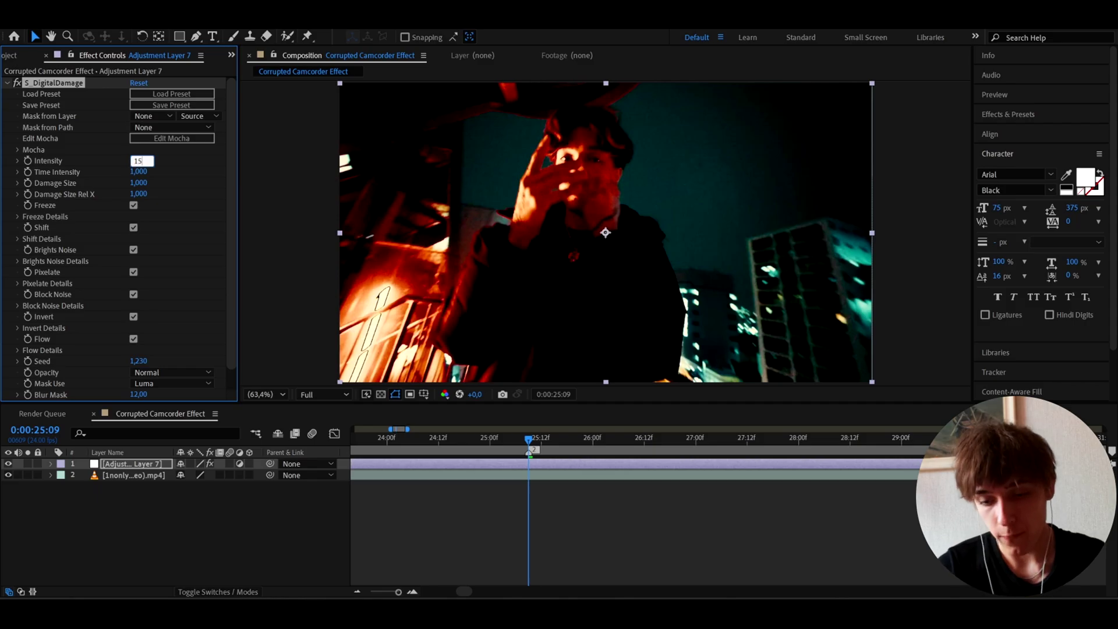
{"action": "type", "text": ".65"}
{"action": "key", "text": "Return"}
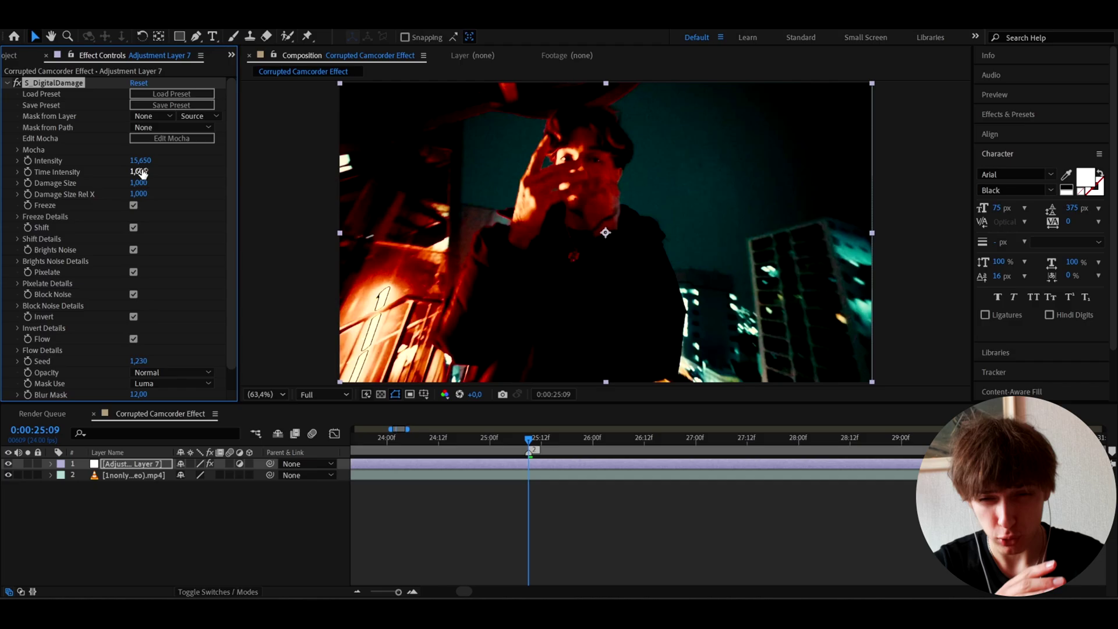
{"action": "left_click", "coordinate": [142, 173]}
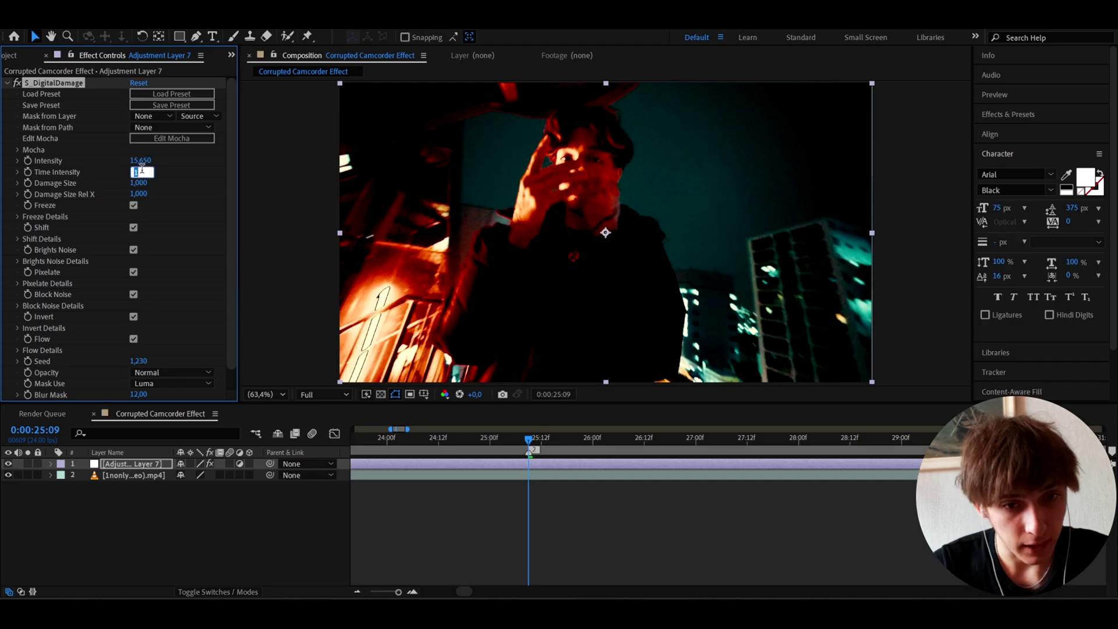
{"action": "type", "text": "11.26"}
{"action": "key", "text": "Return"}
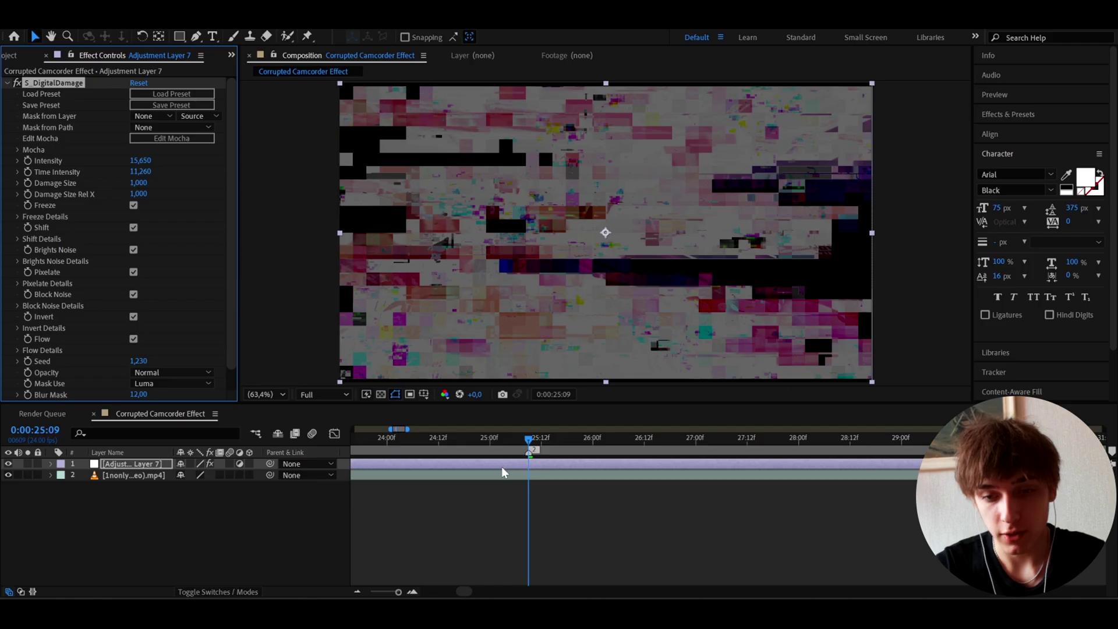
{"action": "left_click", "coordinate": [527, 440]}
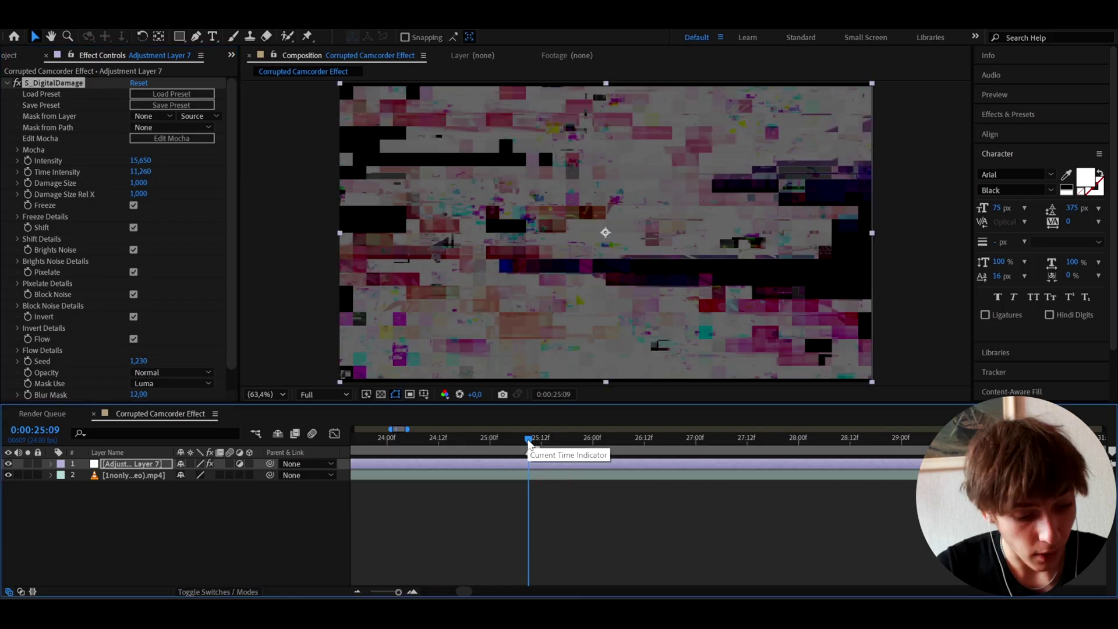
- Set Damage Size to 3.1 and Damage Size Rel X to 13.93
{"action": "left_click", "coordinate": [138, 182]}
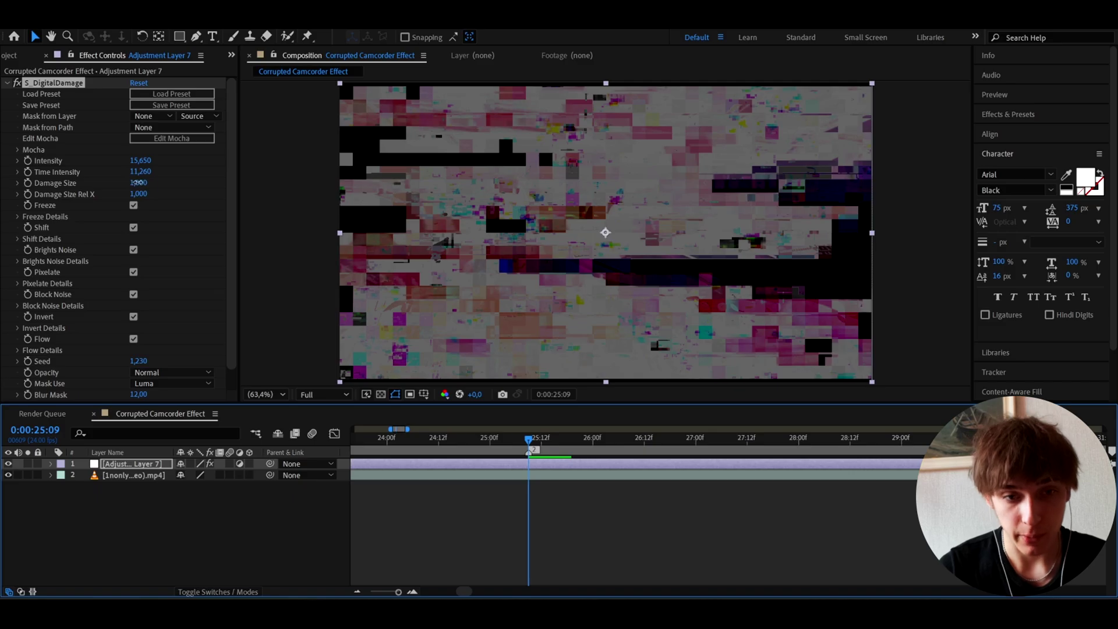
{"action": "type", "text": "3.1"}
{"action": "left_click", "coordinate": [137, 194]}
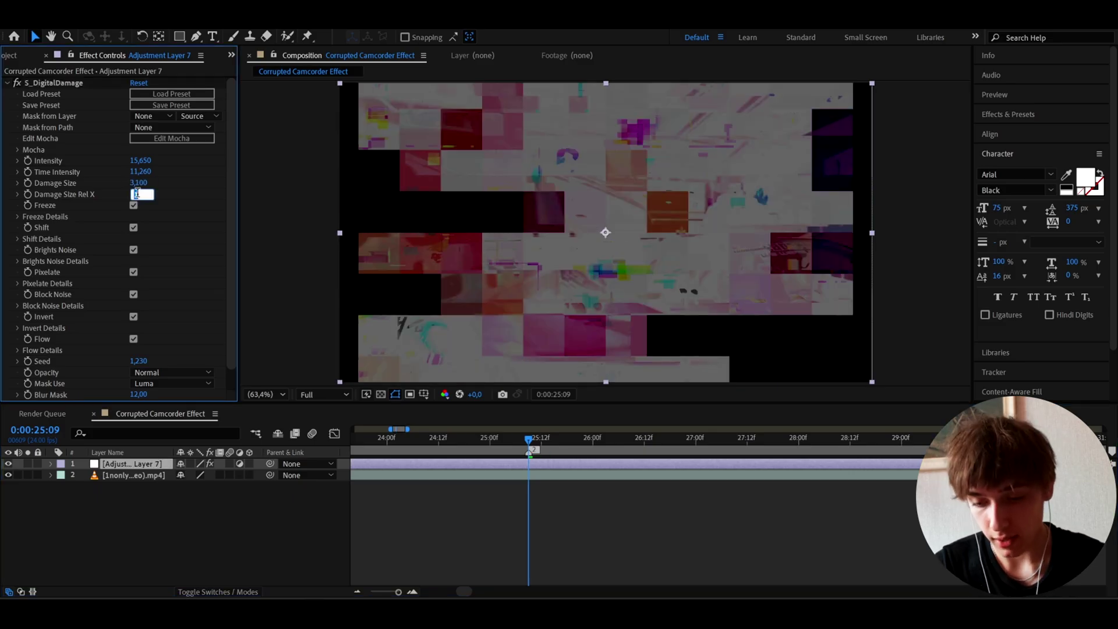
{"action": "type", "text": "13.9"}
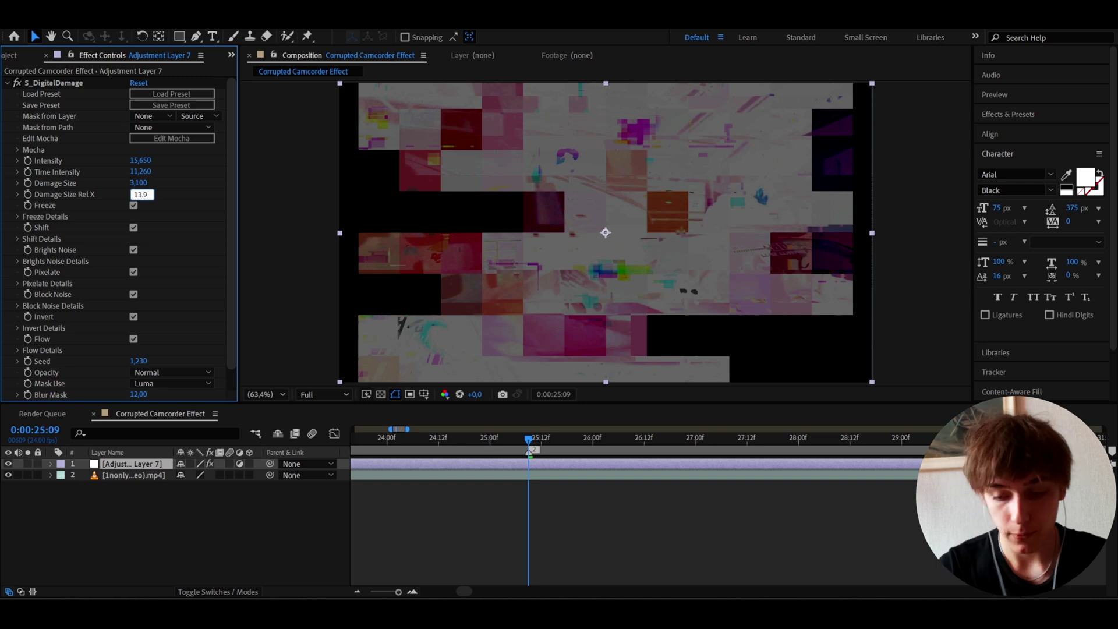
{"action": "type", "text": "3"}
{"action": "key", "text": "Return"}
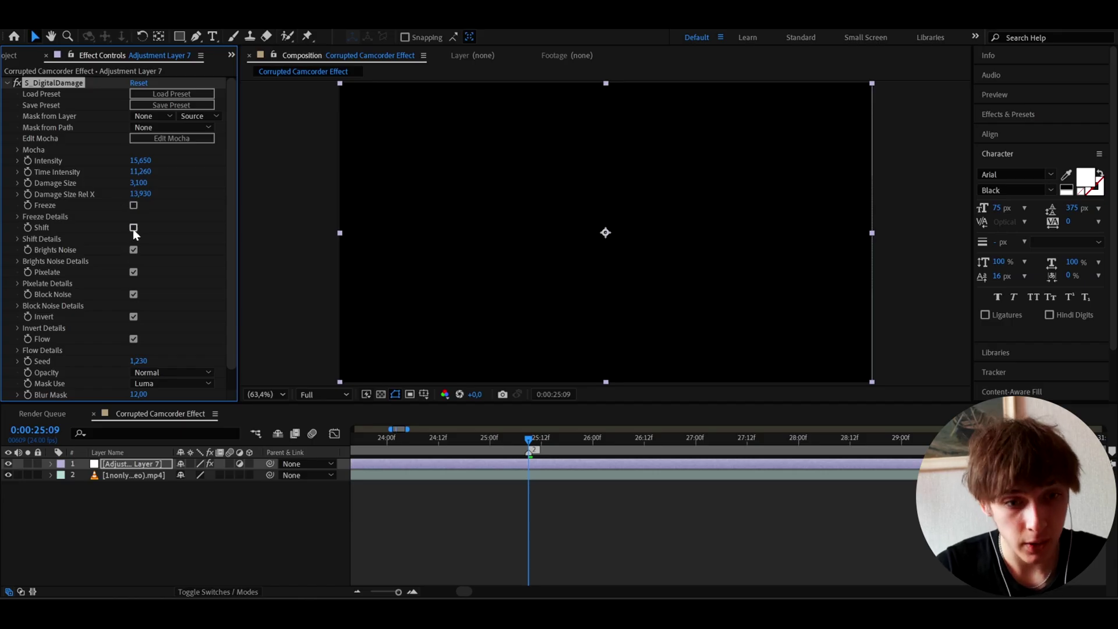
- Turn off the Pixelate, Block Noise and Invert options in S_DigitalDamage
{"action": "left_click", "coordinate": [134, 272]}
{"action": "left_click", "coordinate": [133, 295]}
{"action": "left_click", "coordinate": [133, 318]}
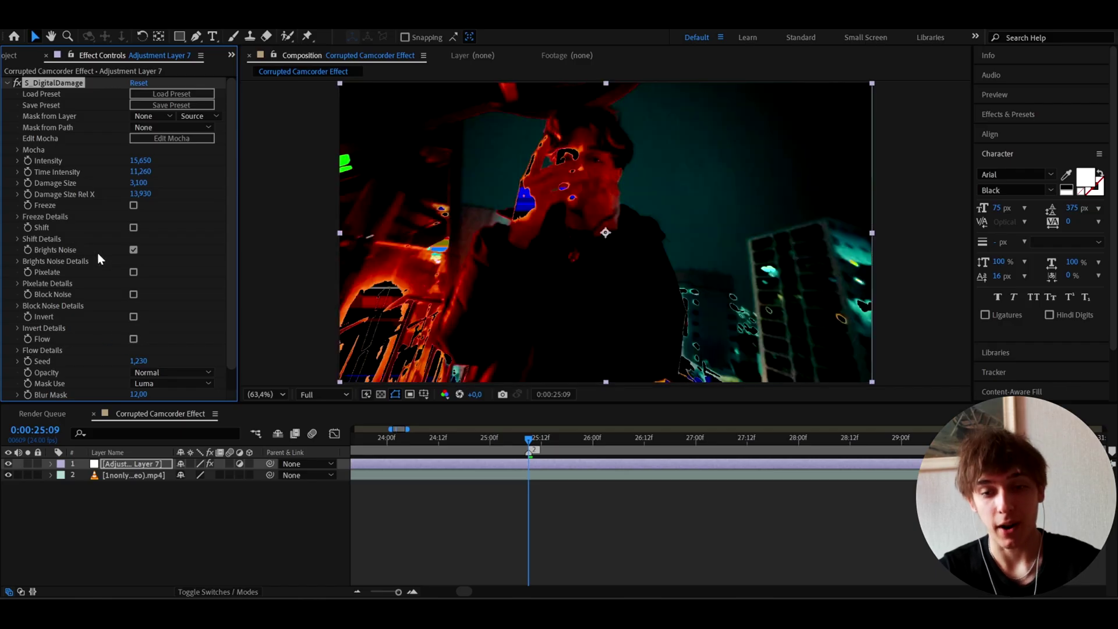
- Preview the glitched footage from 0:00:22:01, ending at 0:00:25:07 with the adjustment layer selected
{"action": "key", "text": "space"}
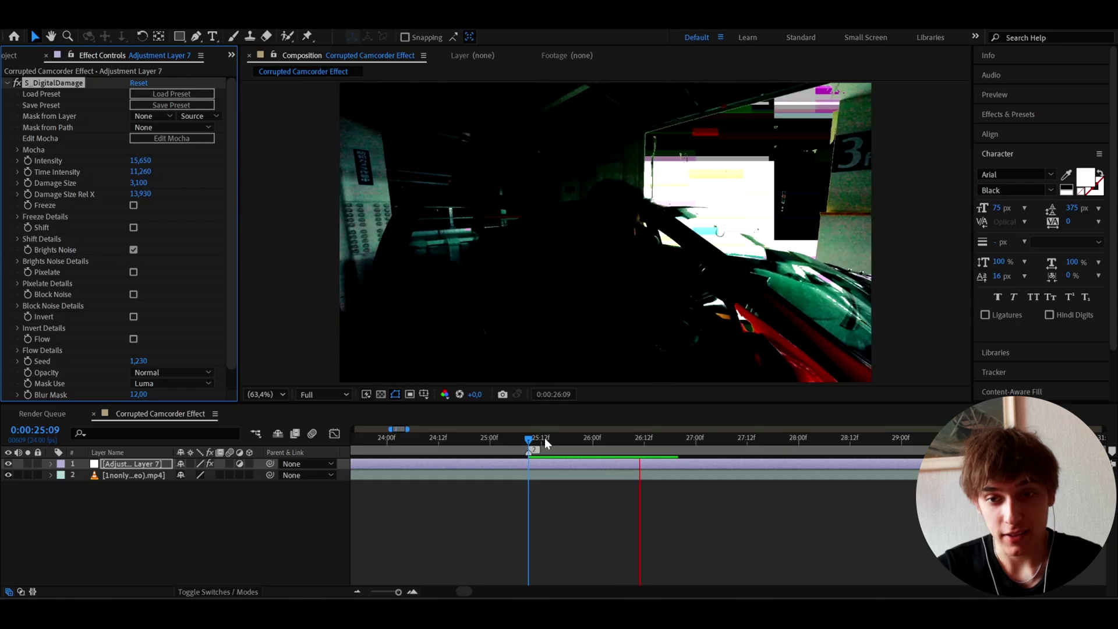
{"action": "key", "text": "minus"}
{"action": "key", "text": "minus"}
{"action": "key", "text": "minus"}
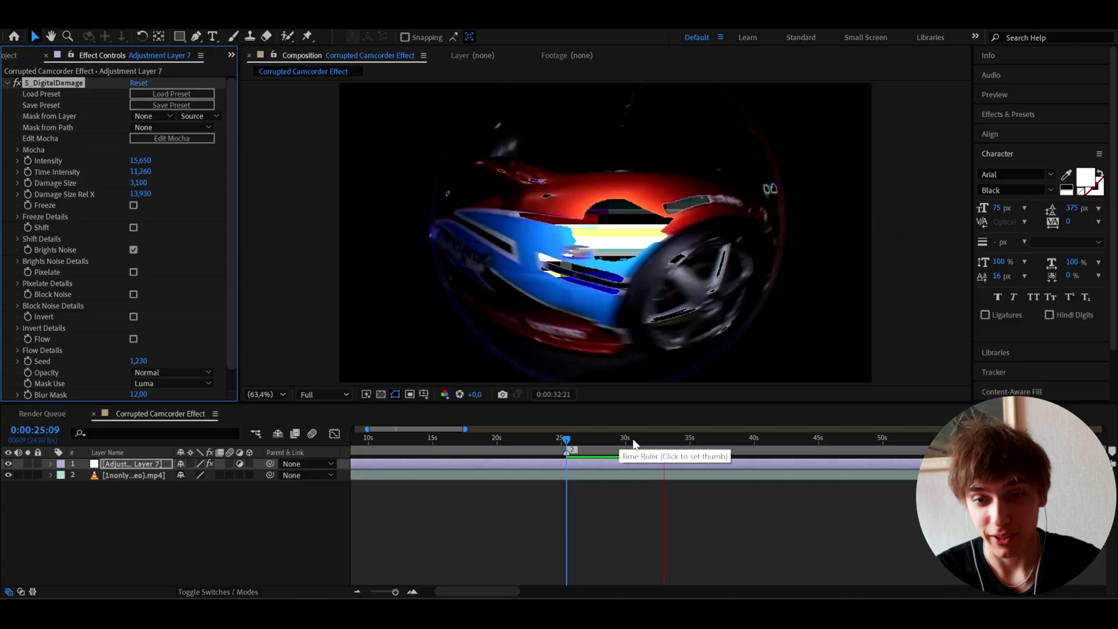
{"action": "left_click_drag", "start_coordinate": [669, 442], "coordinate": [523, 459]}
{"action": "key", "text": "space"}
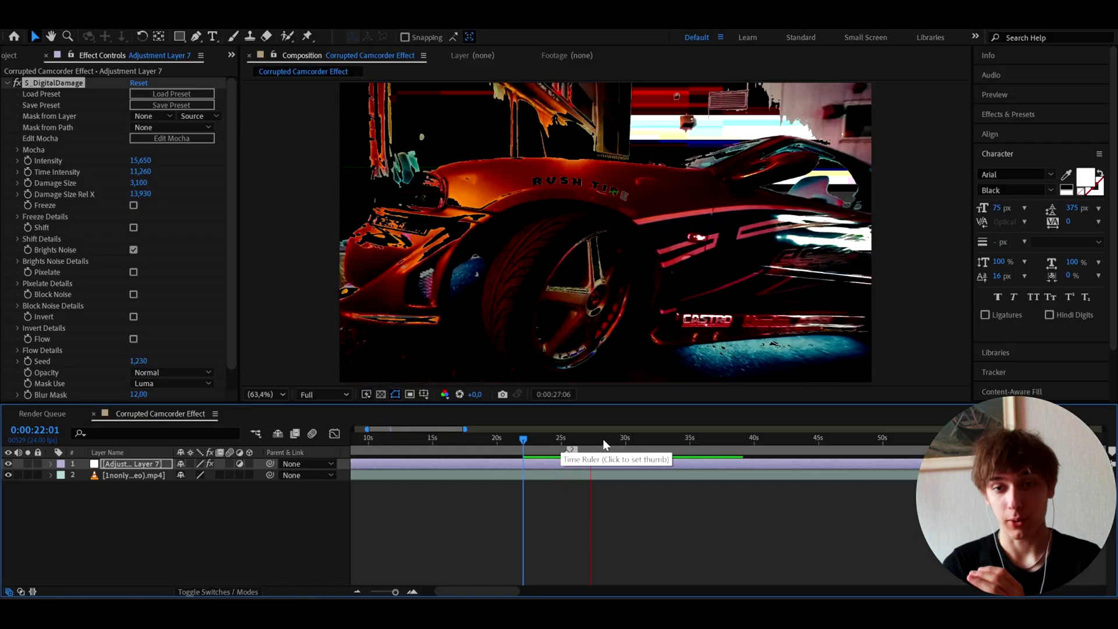
{"action": "left_click_drag", "start_coordinate": [582, 440], "coordinate": [565, 439]}
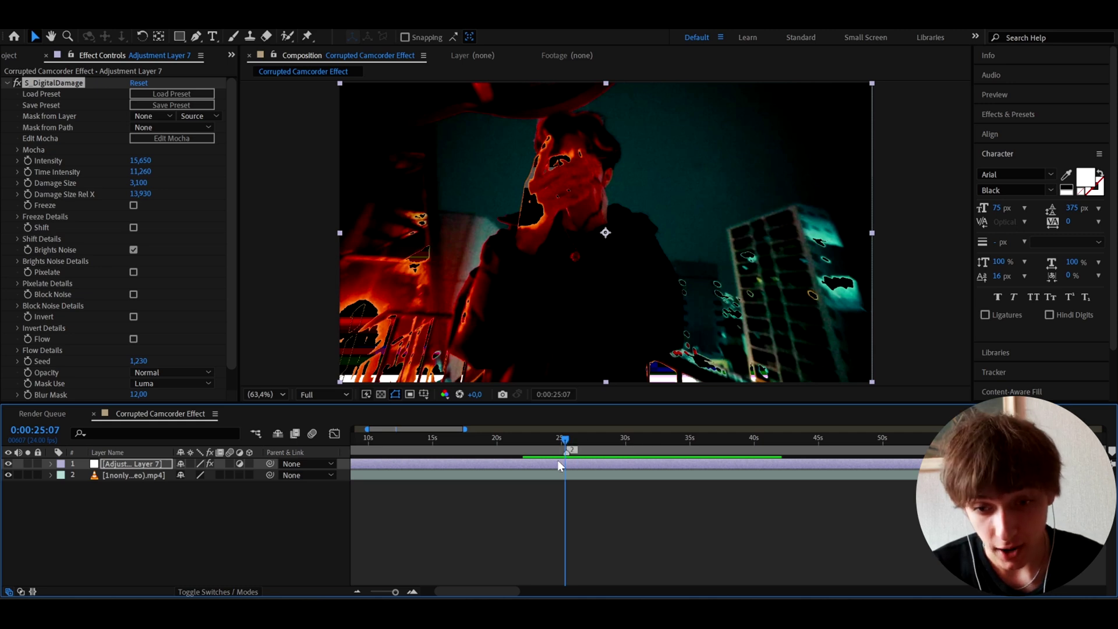
{"action": "left_click", "coordinate": [558, 462]}
- Apply Fast Box Blur to the glitch layer with Blur Radius 2
{"action": "key", "text": "ctrl+space"}
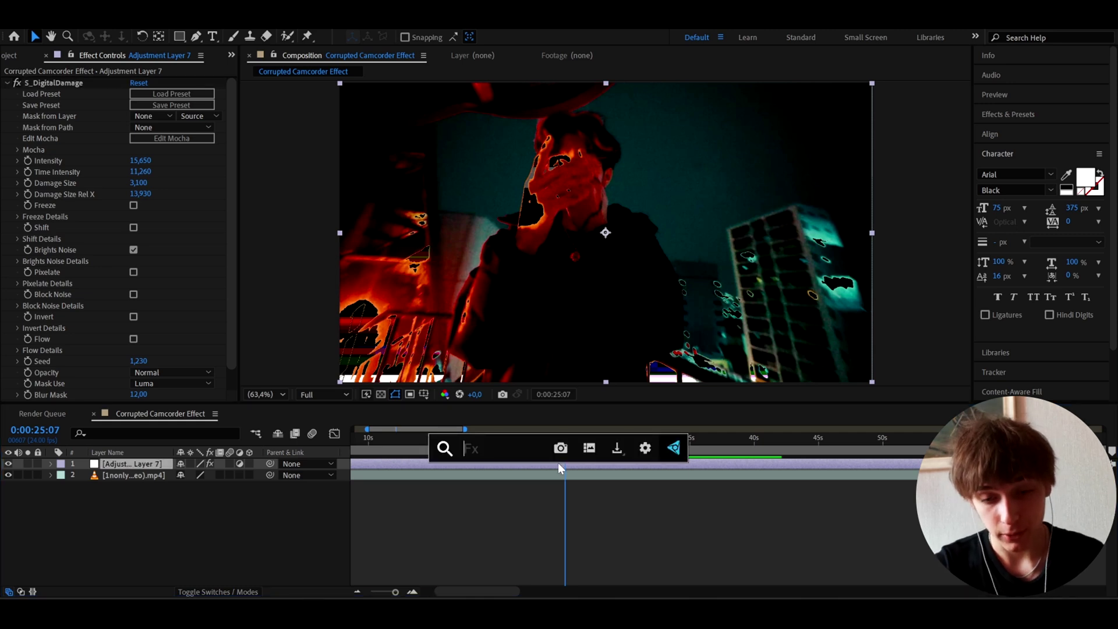
{"action": "type", "text": "fast"}
{"action": "key", "text": "Return"}
{"action": "left_click", "coordinate": [135, 361]}
{"action": "type", "text": "24"}
{"action": "key", "text": "Return"}
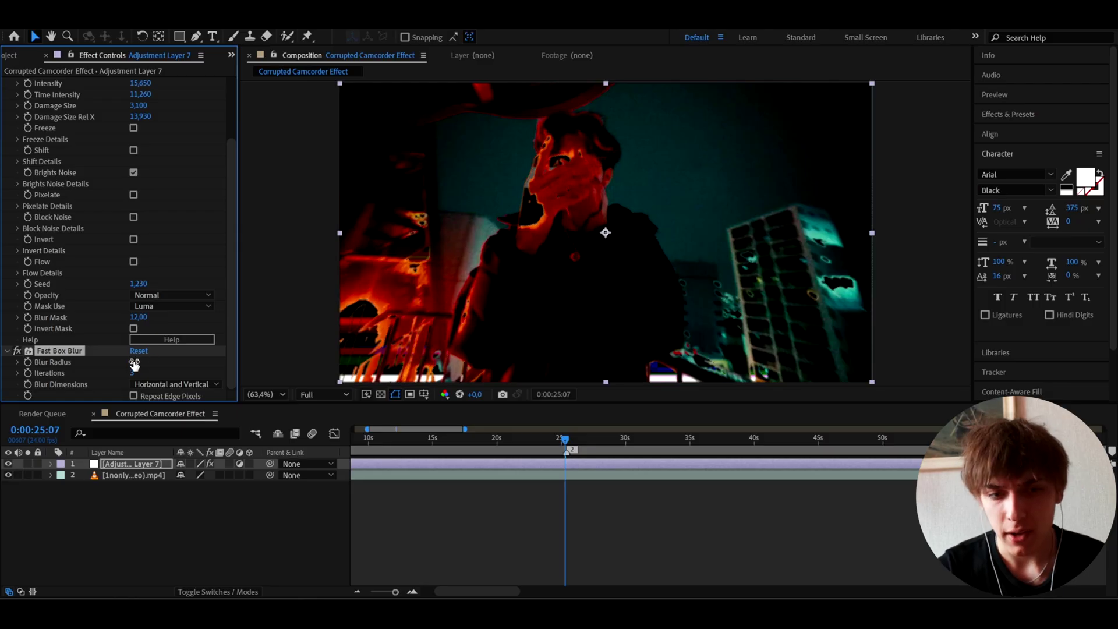
- Preview the softened glitch and begin renaming the adjustment layer
{"action": "key", "text": "space"}
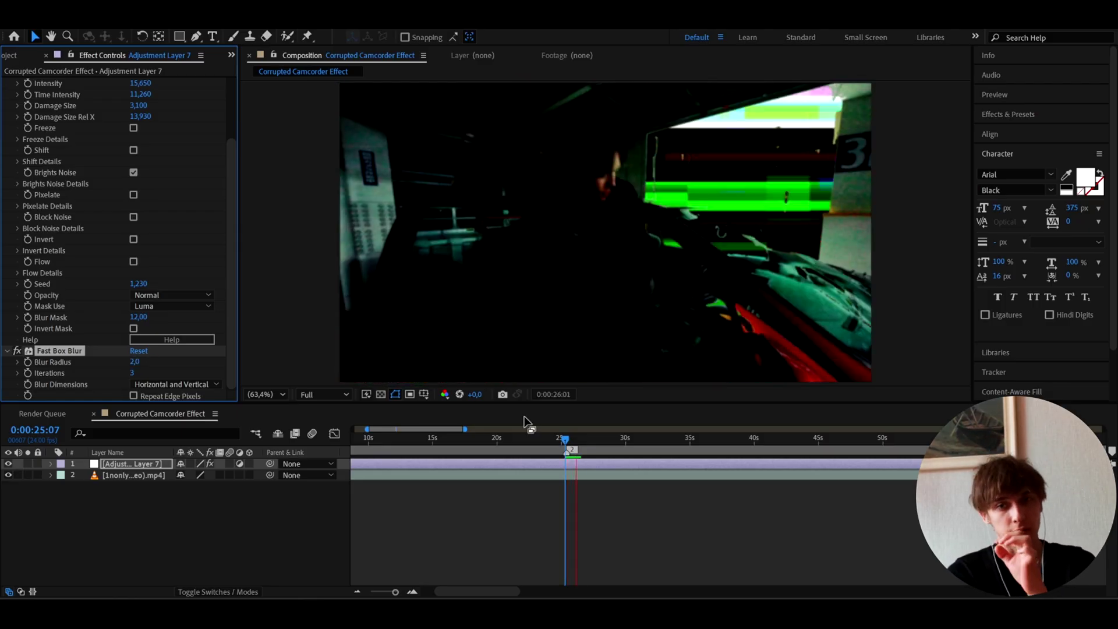
{"action": "key", "text": "space"}
{"action": "left_click", "coordinate": [131, 463]}
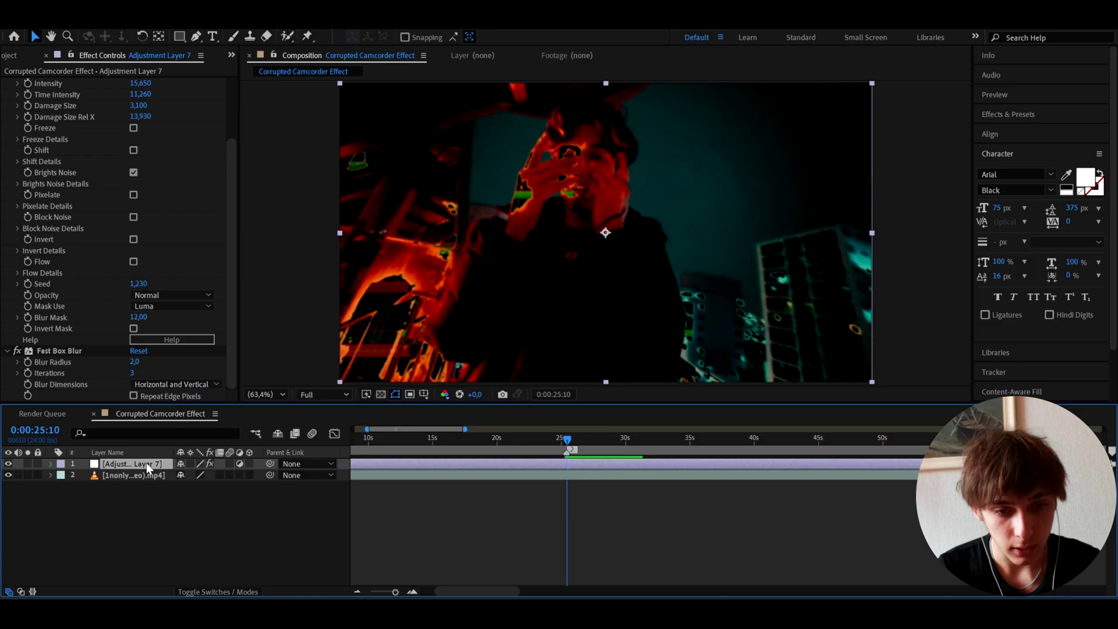
{"action": "key", "text": "Return"}
- Name the glitch layer 'damage', then add a new adjustment layer named 'camcorder' above it
{"action": "type", "text": "damage"}
{"action": "key", "text": "Return"}
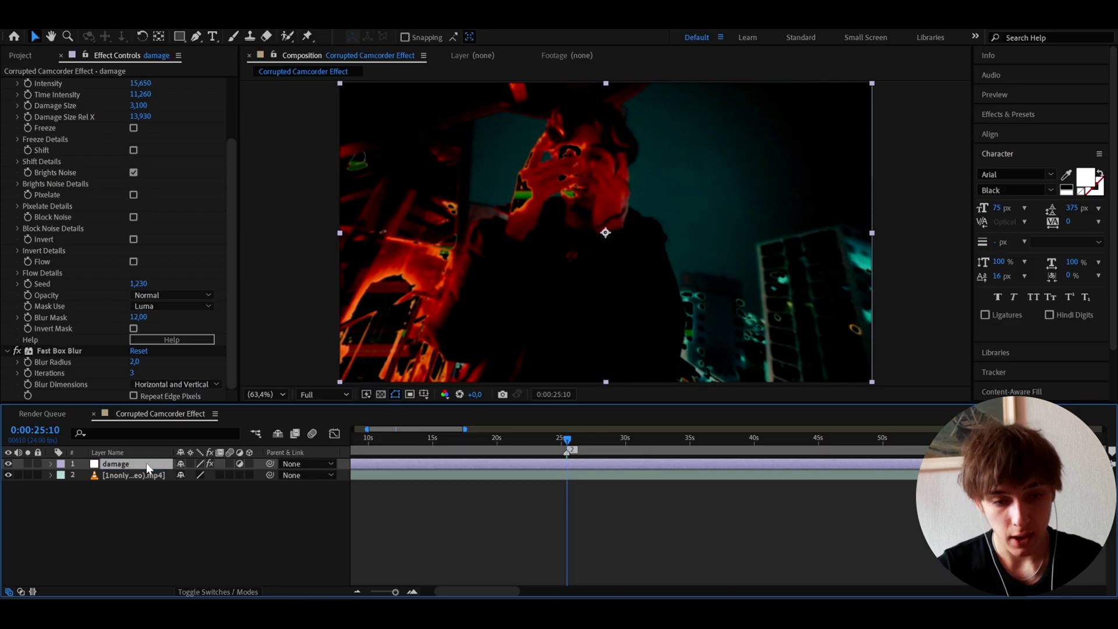
{"action": "key", "text": "ctrl+alt+y"}
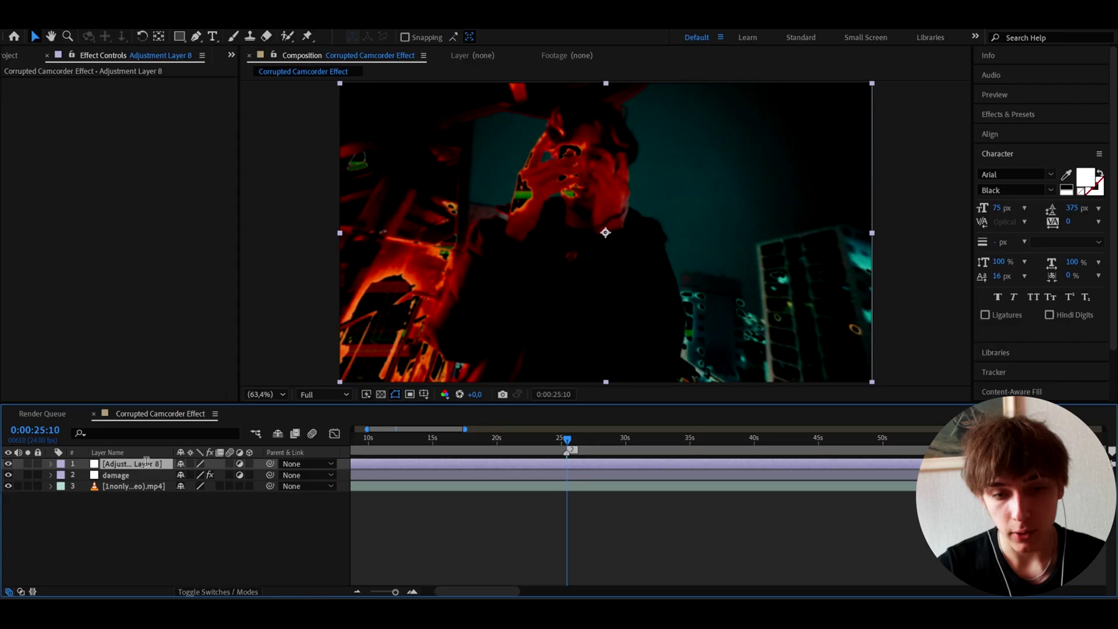
{"action": "key", "text": "Return"}
{"action": "type", "text": "camcorder"}
{"action": "key", "text": "Return"}
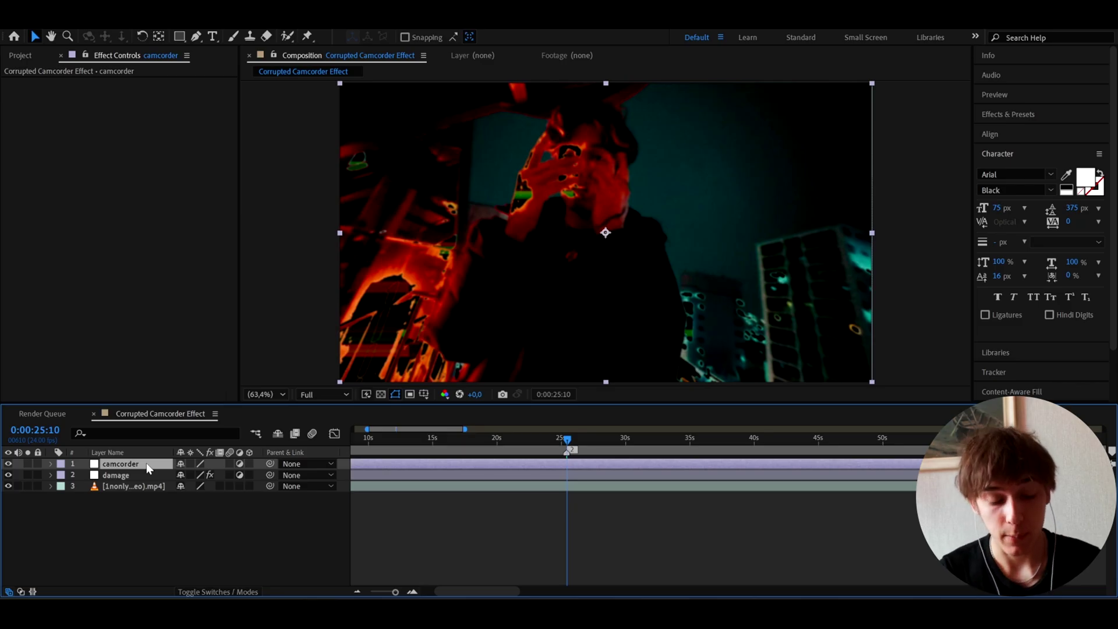
{"action": "key", "text": "ctrl+space"}
- Apply S_DigitalDamage to the camcorder layer with Intensity 0,1
{"action": "type", "text": "s_d"}
{"action": "type", "text": "gi"}
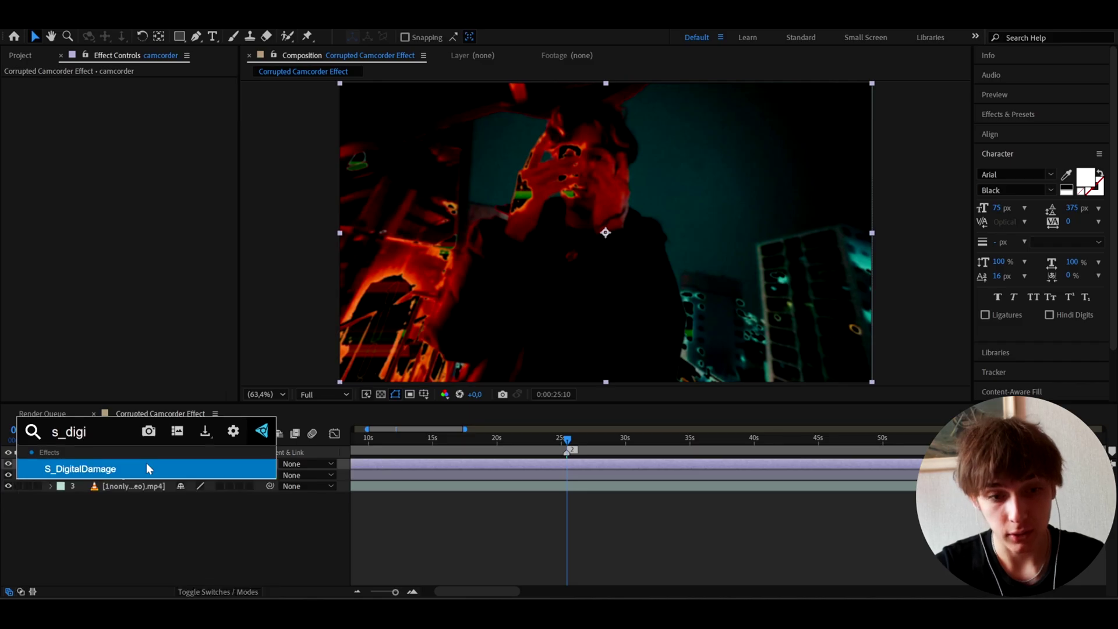
{"action": "left_click", "coordinate": [137, 469]}
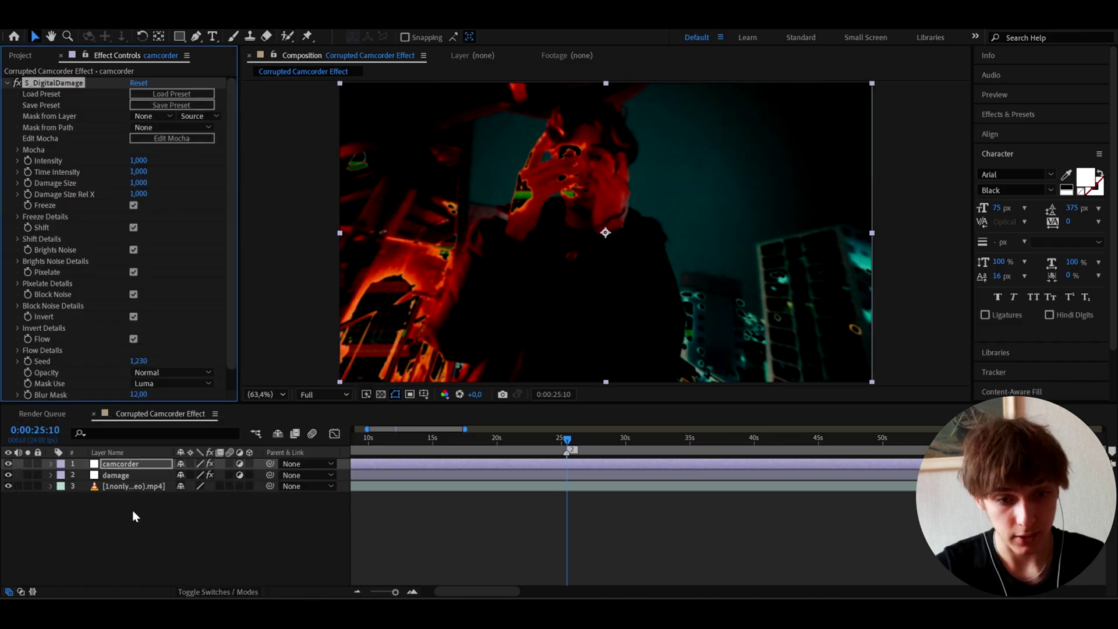
{"action": "left_click", "coordinate": [139, 160]}
{"action": "type", "text": "0,1"}
{"action": "key", "text": "Return"}
- Set Time Intensity 01,26, Damage Size 0.5 and Damage Size Rel X 0,561
{"action": "left_click", "coordinate": [138, 172]}
{"action": "type", "text": "0"}
{"action": "type", "text": "1"}
{"action": "type", "text": ",26"}
{"action": "key", "text": "Tab"}
{"action": "type", "text": "0.5"}
{"action": "key", "text": "Tab"}
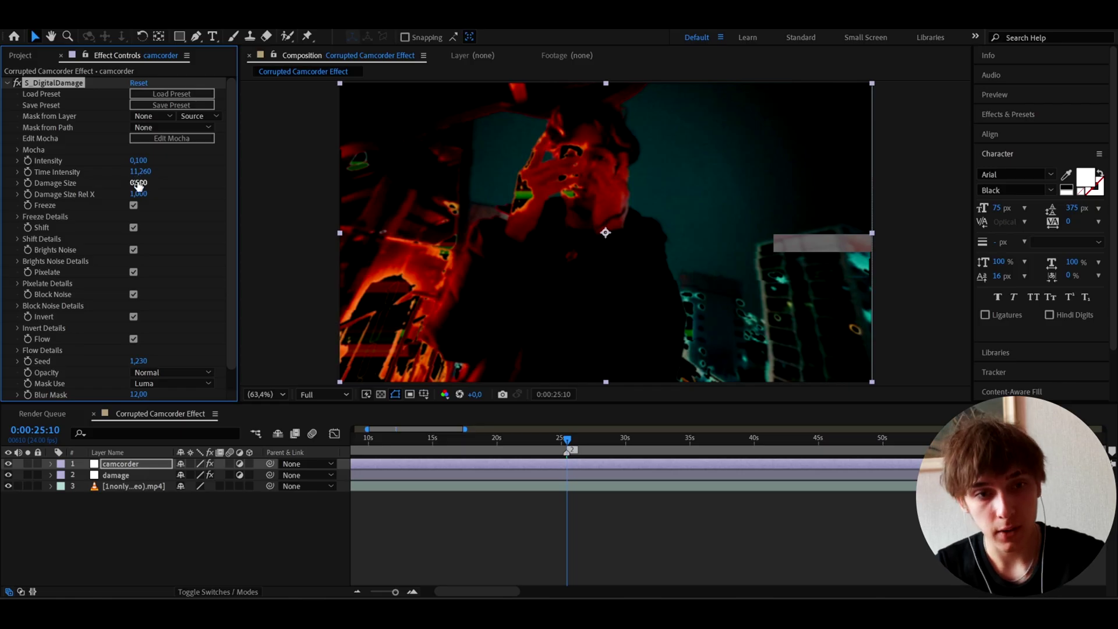
{"action": "key", "text": "BackSpace"}
{"action": "type", "text": "0"}
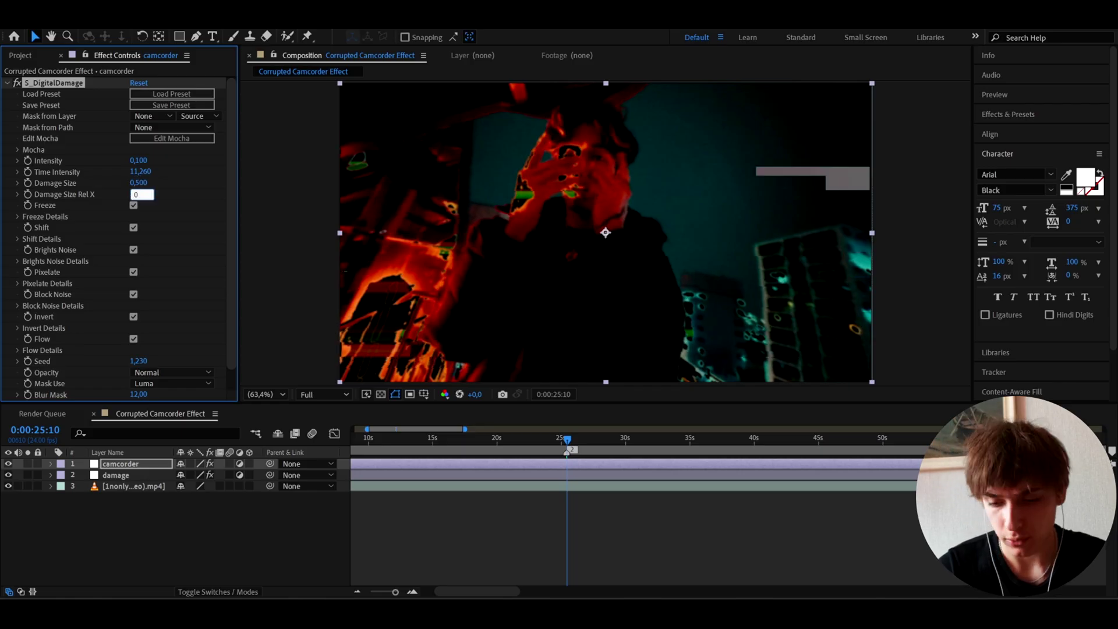
{"action": "type", "text": ",561"}
{"action": "key", "text": "Return"}
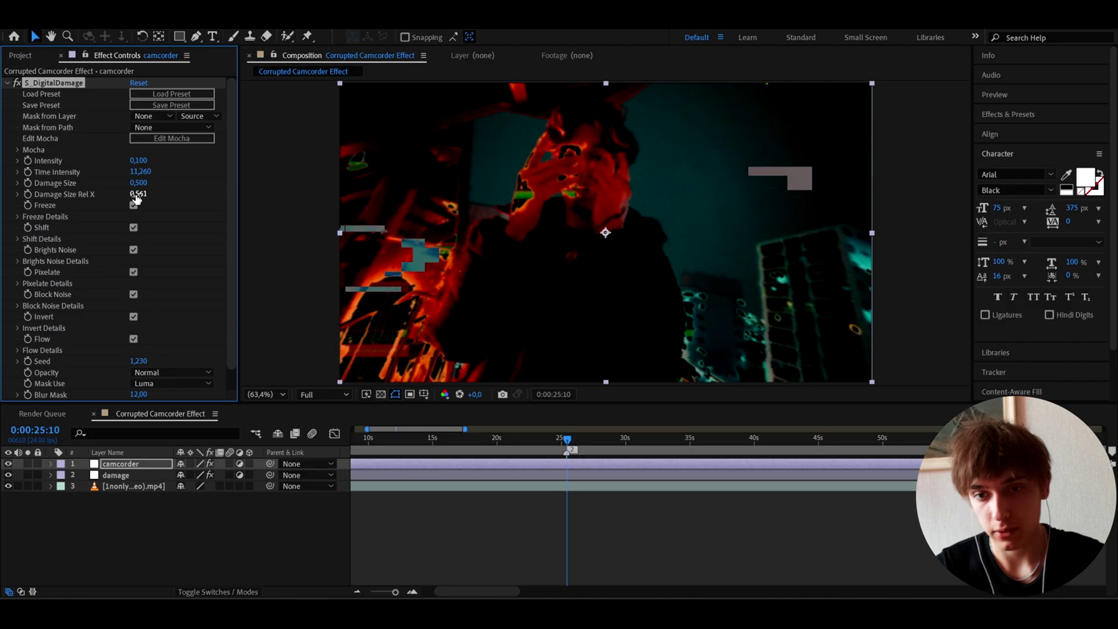
- Turn off the Freeze, Pixelate, Block Noise, Invert and Flow glitches
{"action": "left_click", "coordinate": [133, 206]}
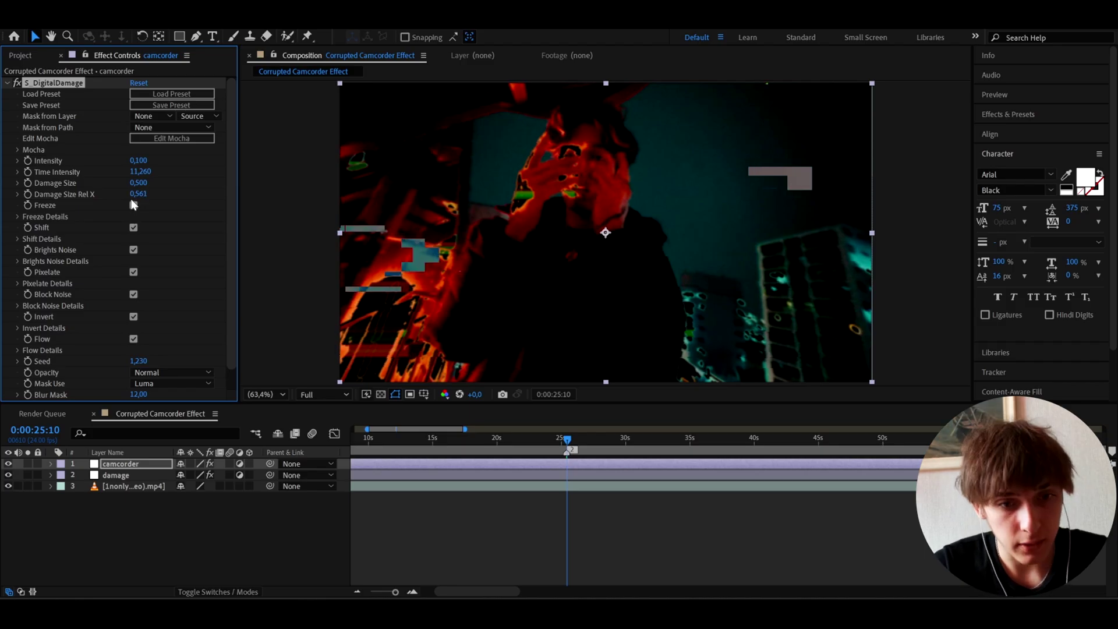
{"action": "left_click", "coordinate": [133, 272]}
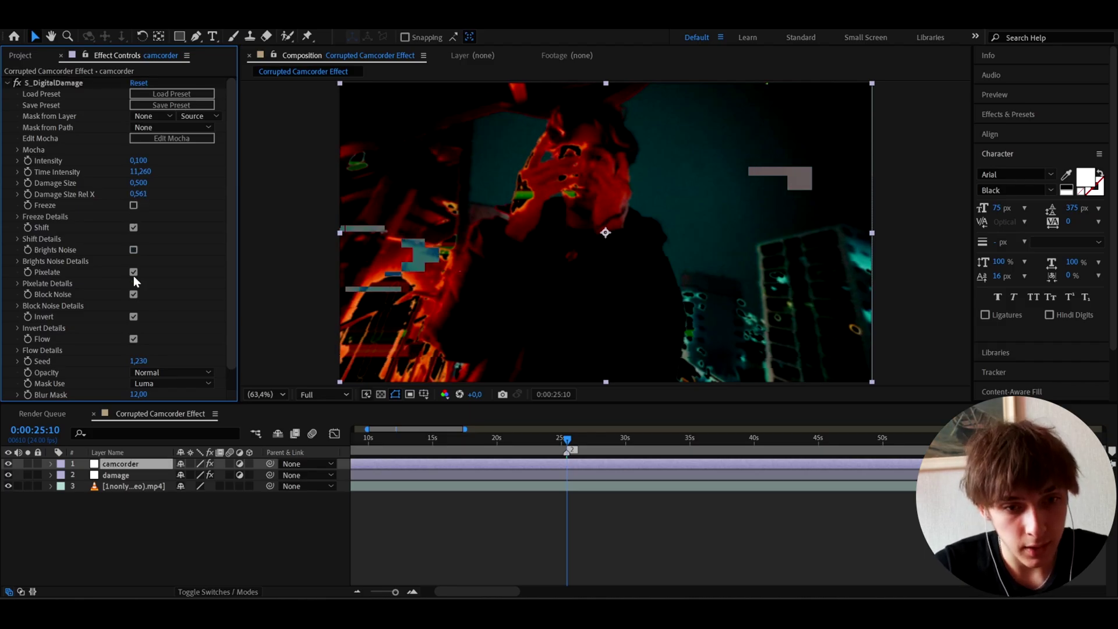
{"action": "left_click", "coordinate": [134, 294]}
{"action": "left_click", "coordinate": [133, 316]}
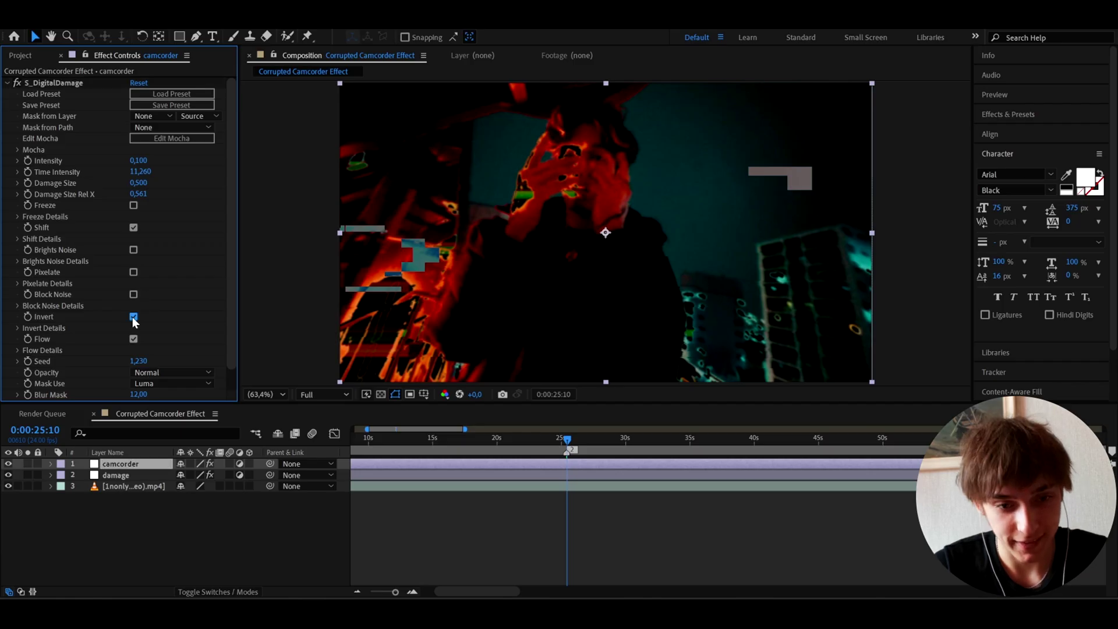
{"action": "left_click", "coordinate": [134, 339]}
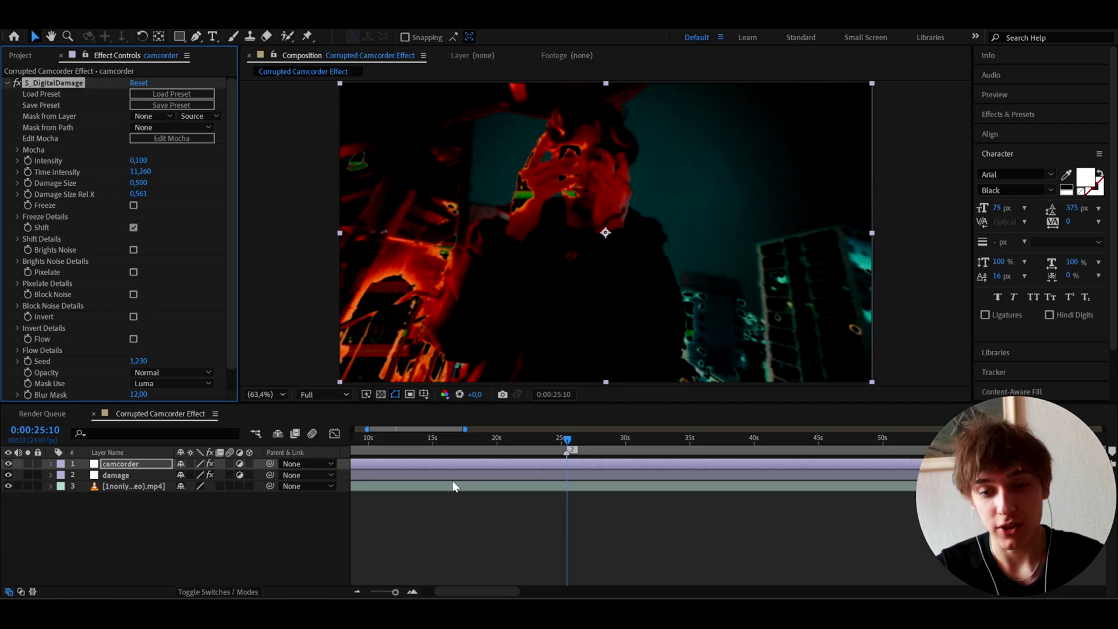
- Hide the damage layer and preview the camcorder glitch at a stronger Intensity of about 0,280
{"action": "left_click", "coordinate": [9, 476]}
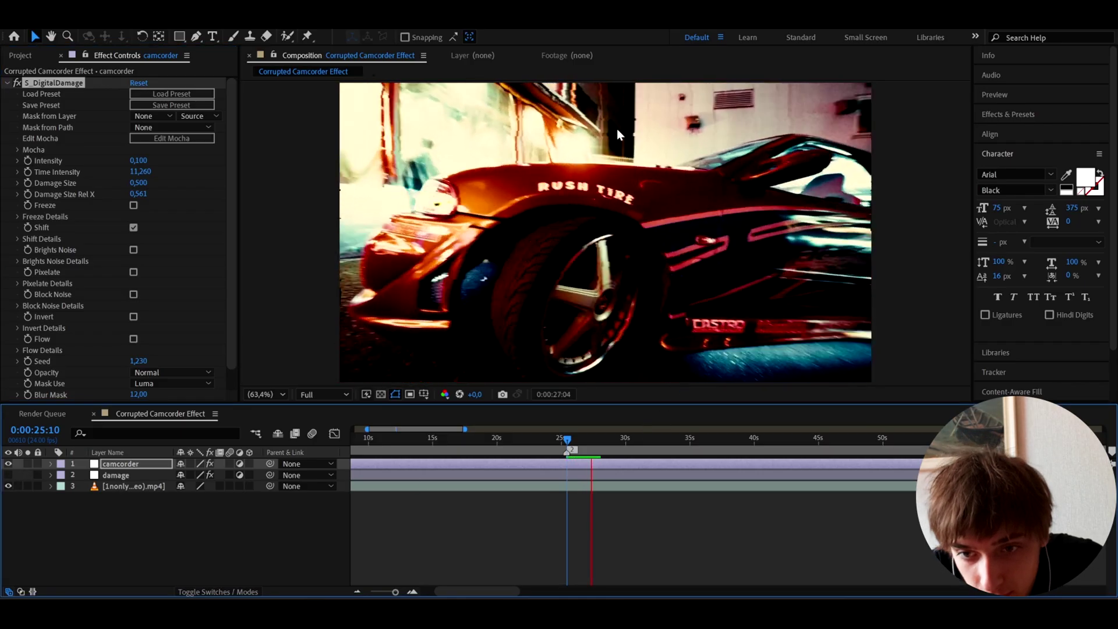
{"action": "mouse_move", "coordinate": [551, 441]}
{"action": "left_mouse_down"}
{"action": "mouse_move", "coordinate": [570, 440]}
{"action": "mouse_move", "coordinate": [542, 440]}
{"action": "left_mouse_up"}
{"action": "left_click_drag", "start_coordinate": [137, 161], "coordinate": [157, 162]}
{"action": "key", "text": "space"}
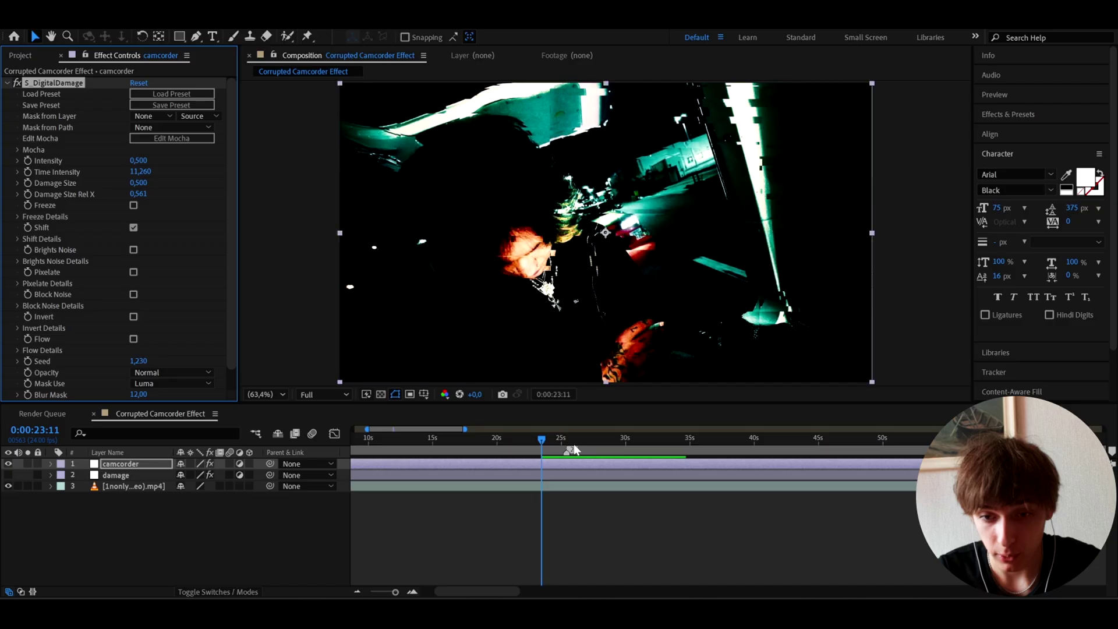
{"action": "left_click", "coordinate": [563, 443]}
{"action": "left_click_drag", "start_coordinate": [563, 444], "coordinate": [559, 444]}
- Set the camcorder glitch Intensity to 0,150 and preview the lighter result
{"action": "left_click", "coordinate": [134, 161]}
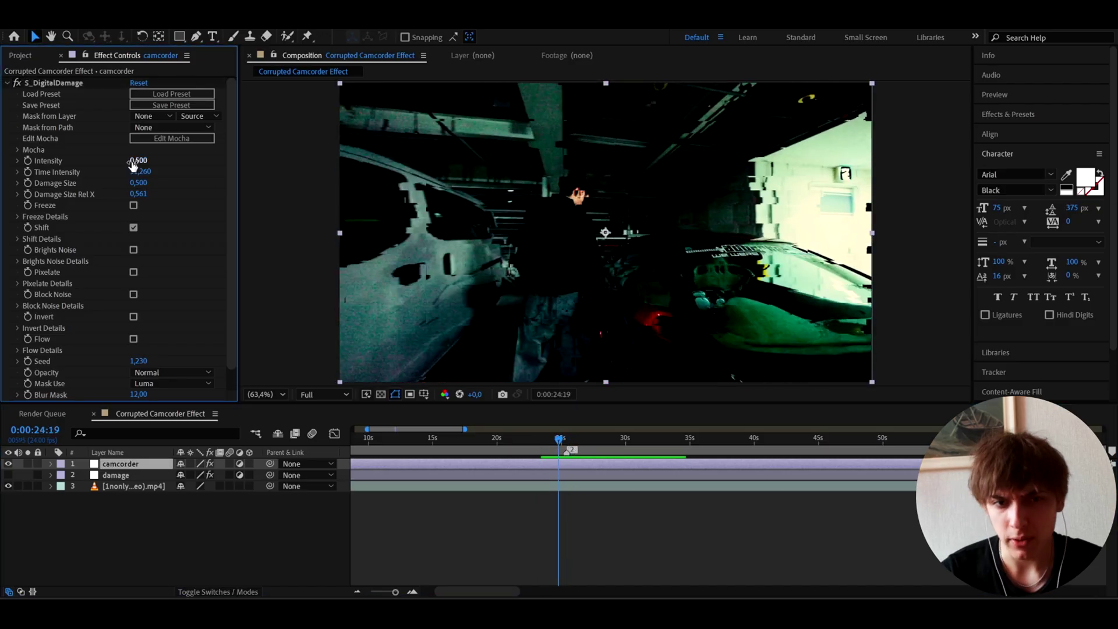
{"action": "type", "text": "0,150"}
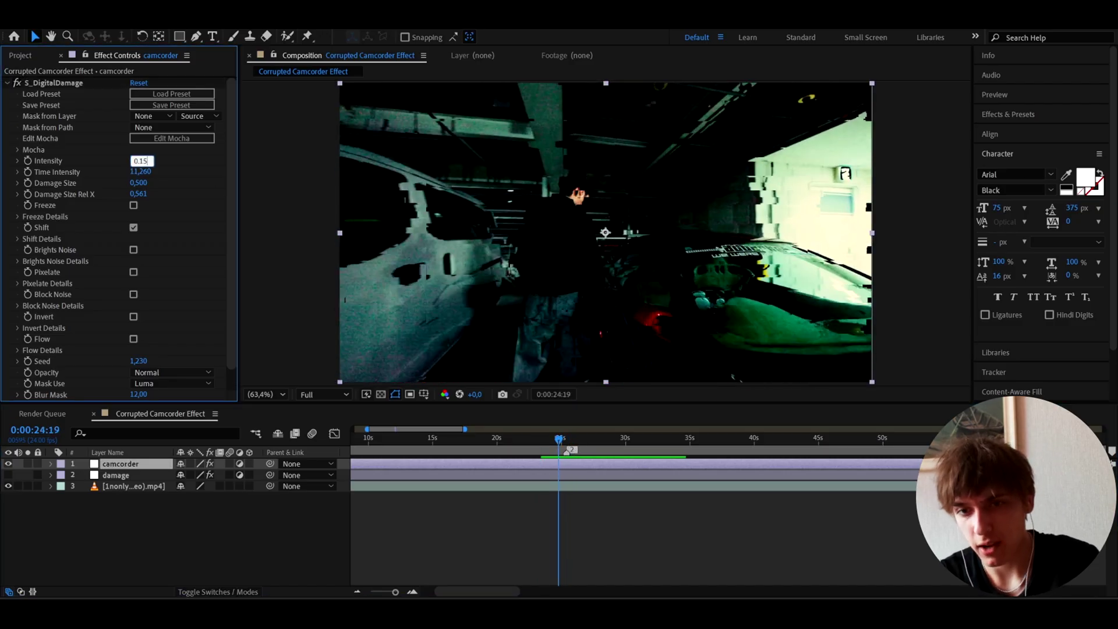
{"action": "key", "text": "Return"}
{"action": "key", "text": "space"}
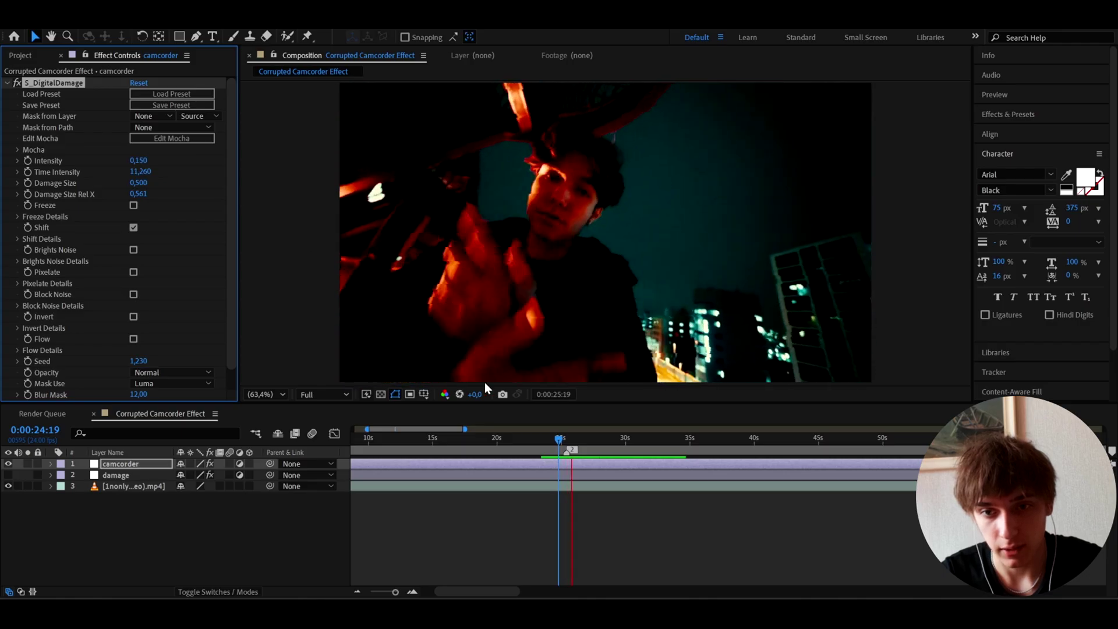
{"action": "scroll", "coordinate": [636, 445], "scroll_direction": "up", "scroll_amount": 3}
{"action": "left_click", "coordinate": [699, 441]}
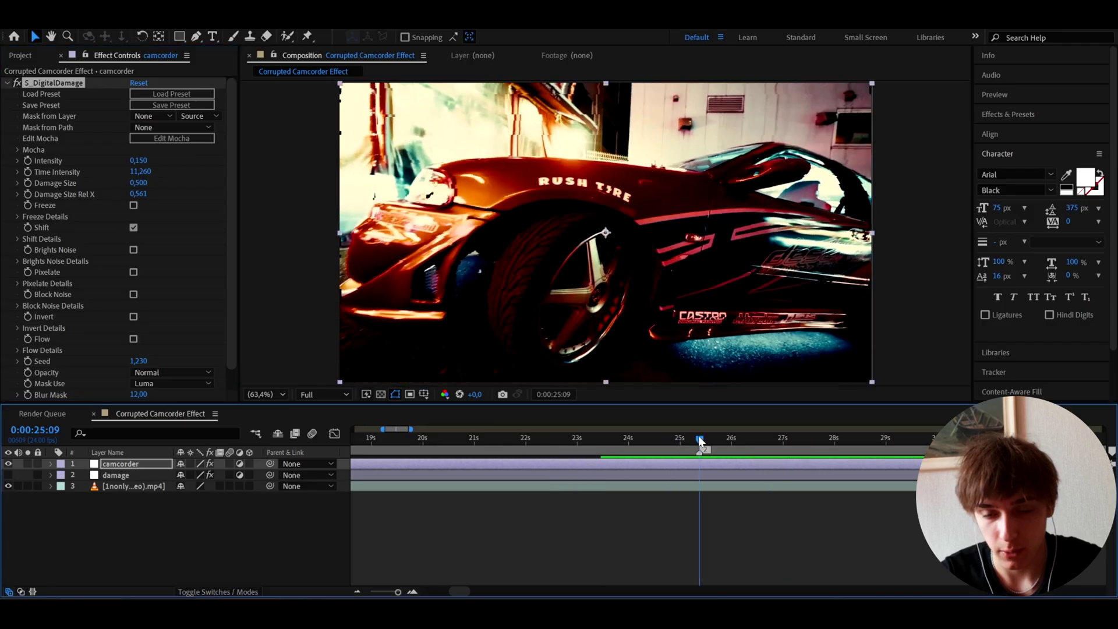
- Add an Exposure effect to the camcorder layer and raise its exposure
{"action": "key", "text": "ctrl+space"}
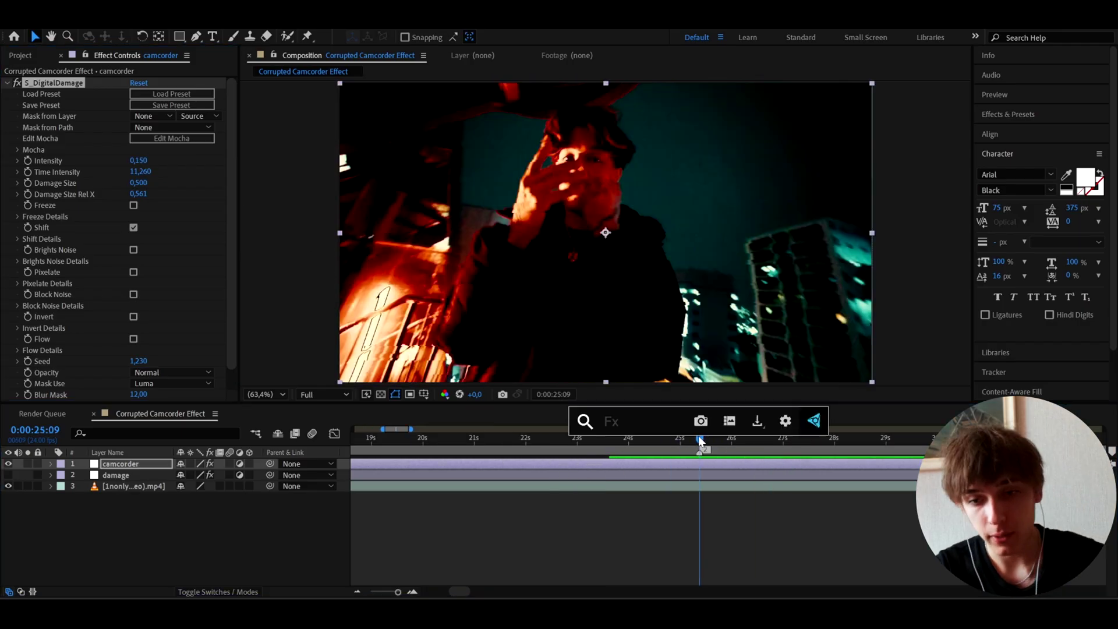
{"action": "type", "text": "expo"}
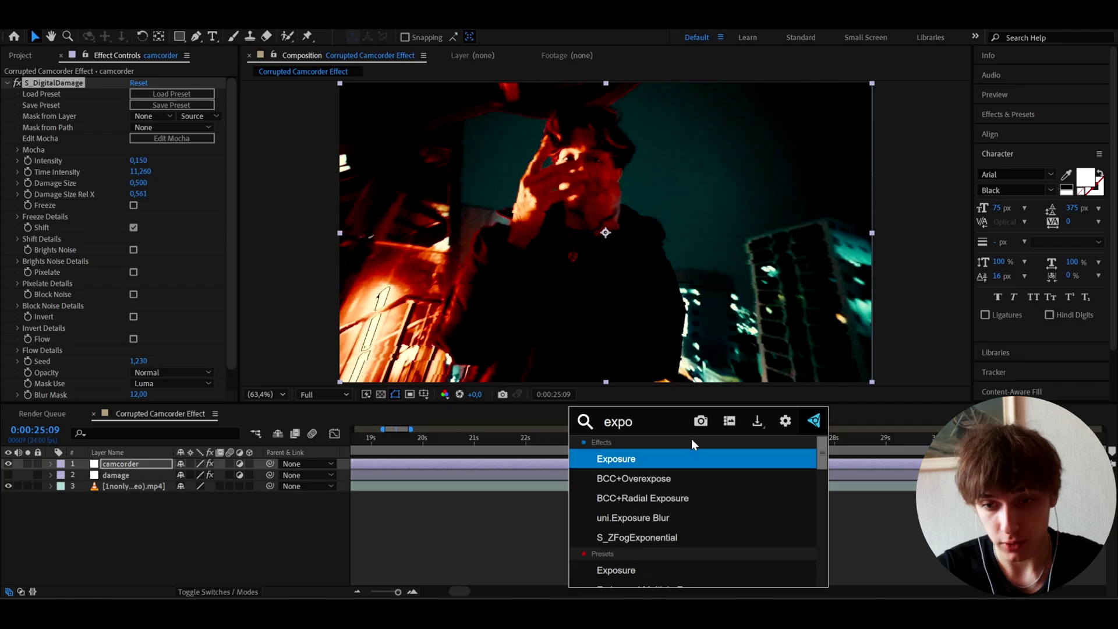
{"action": "left_click", "coordinate": [686, 459]}
{"action": "left_click", "coordinate": [136, 329]}
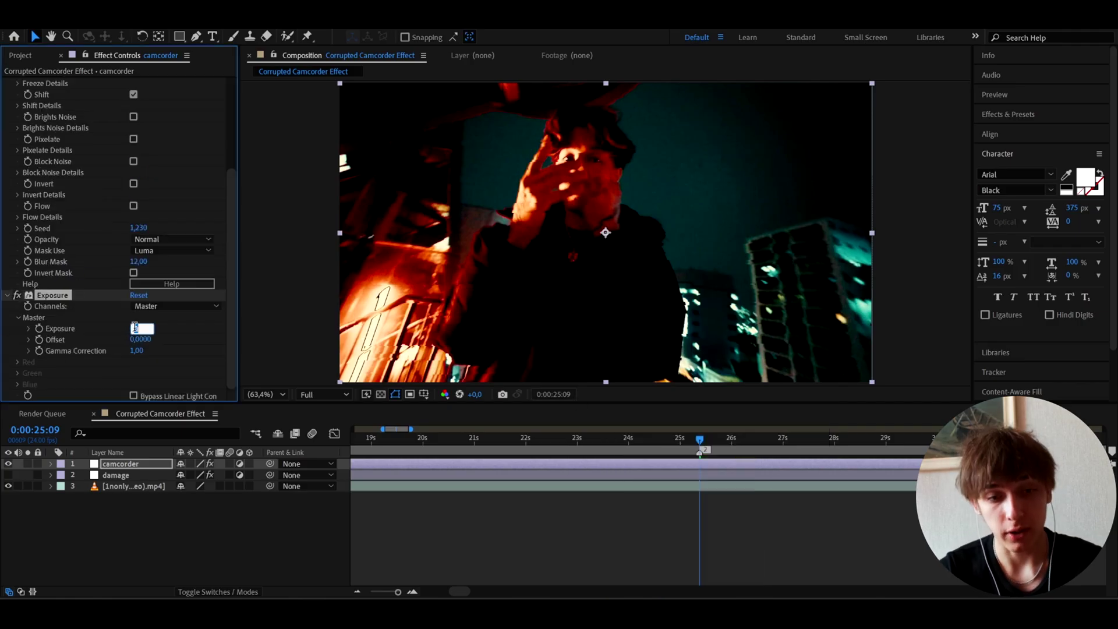
{"action": "type", "text": "1"}
{"action": "type", "text": ",8"}
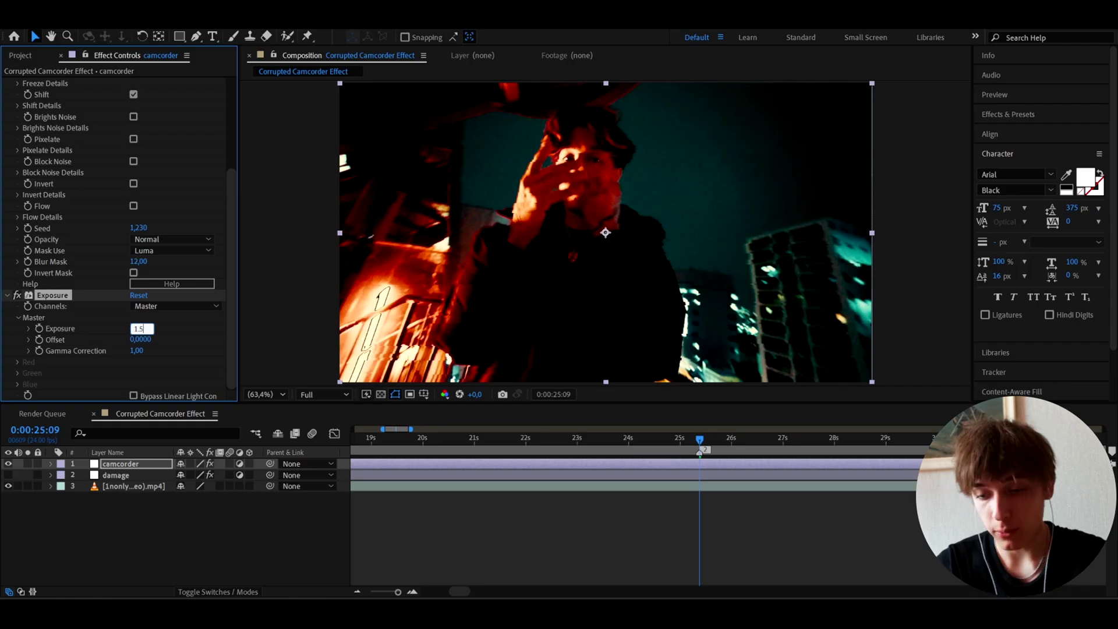
{"action": "key", "text": "Return"}
- Add Hue/Saturation with Master Saturation -55 and preview the desaturated look
{"action": "key", "text": "ctrl+space"}
{"action": "type", "text": "hue"}
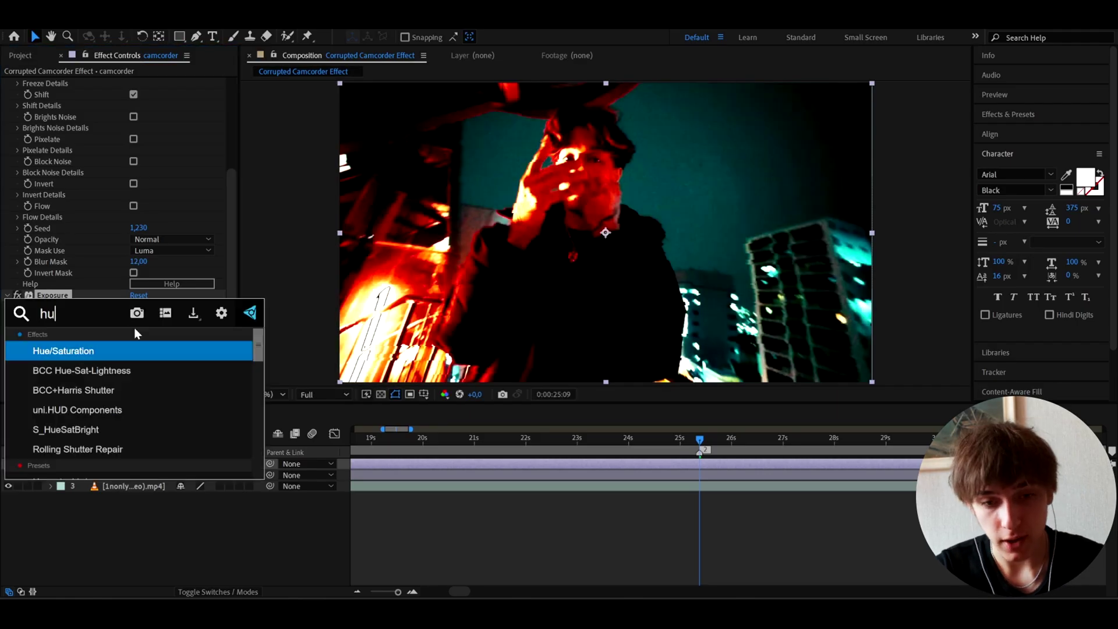
{"action": "left_click", "coordinate": [127, 351]}
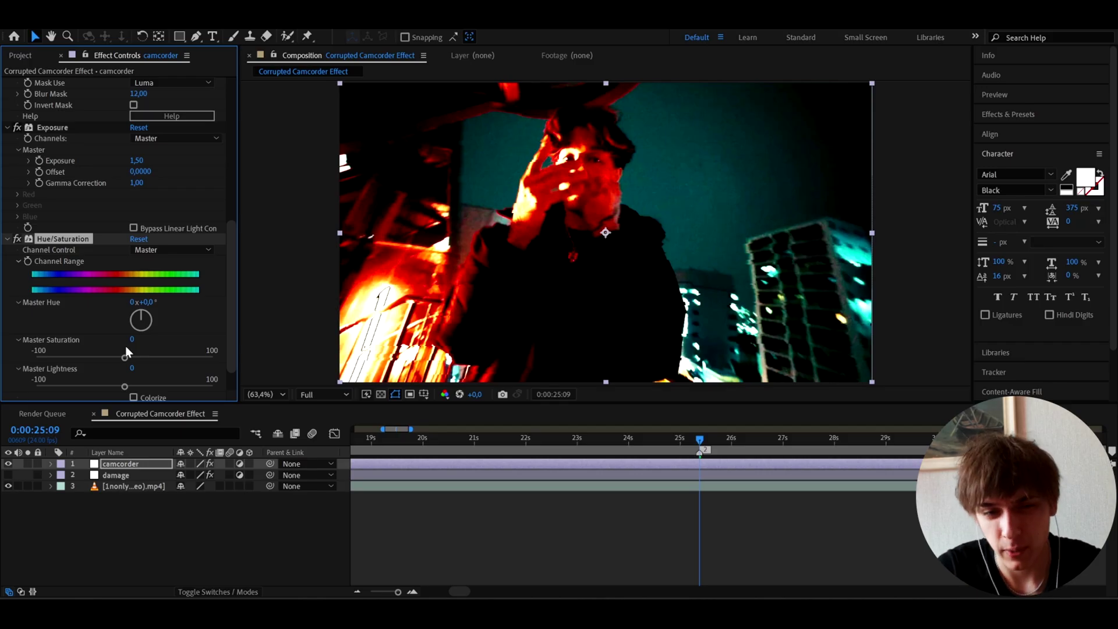
{"action": "left_click", "coordinate": [132, 339]}
{"action": "type", "text": "-55"}
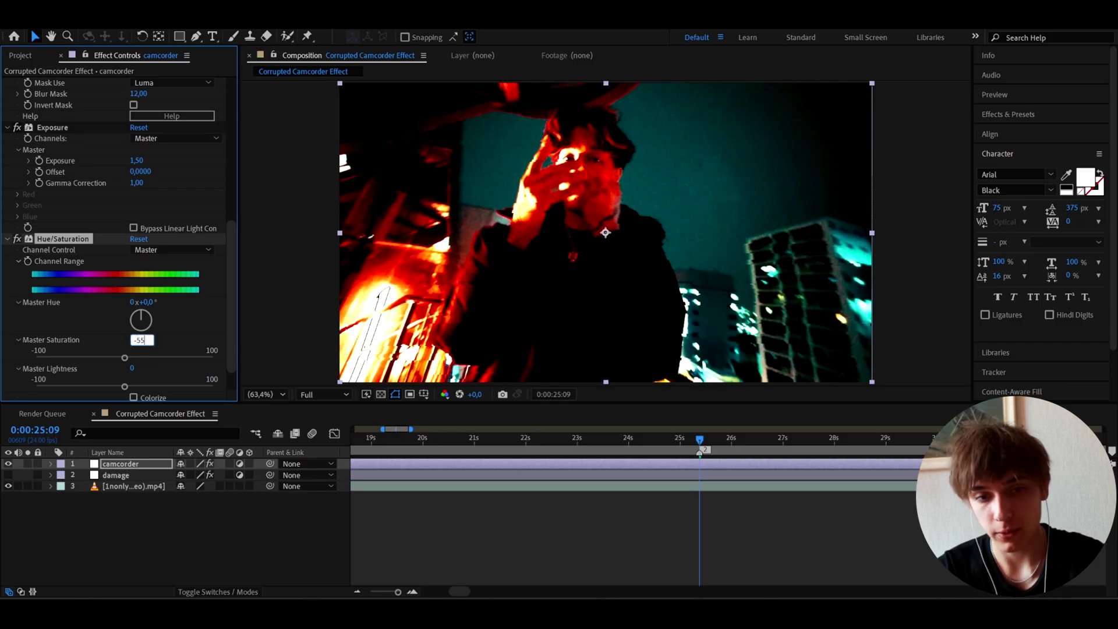
{"action": "key", "text": "Return"}
{"action": "key", "text": "space"}
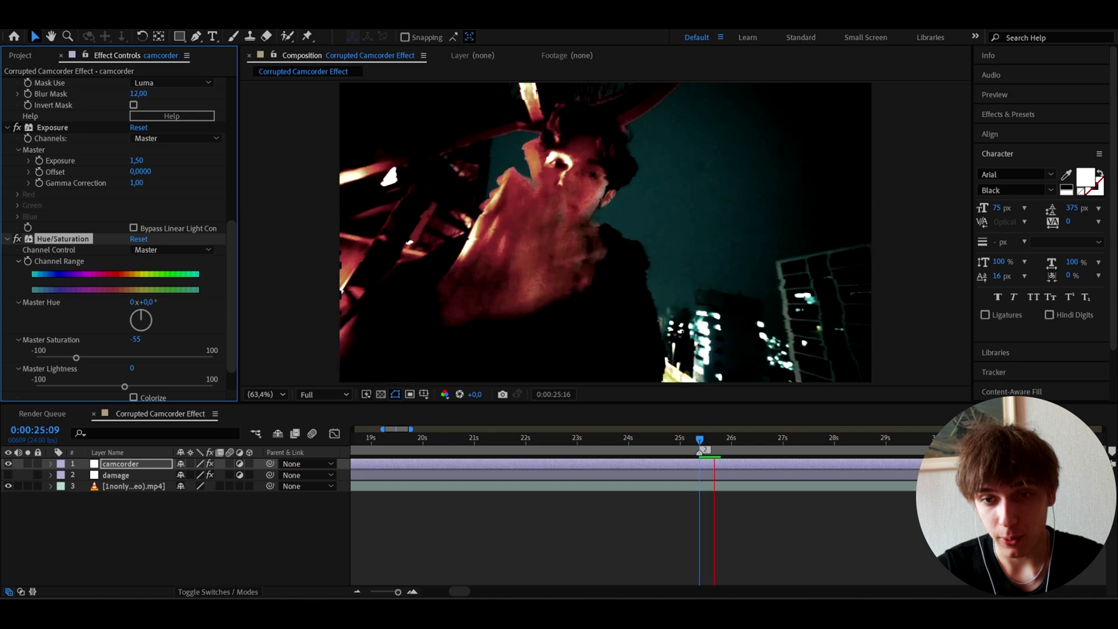
{"action": "left_click", "coordinate": [699, 446]}
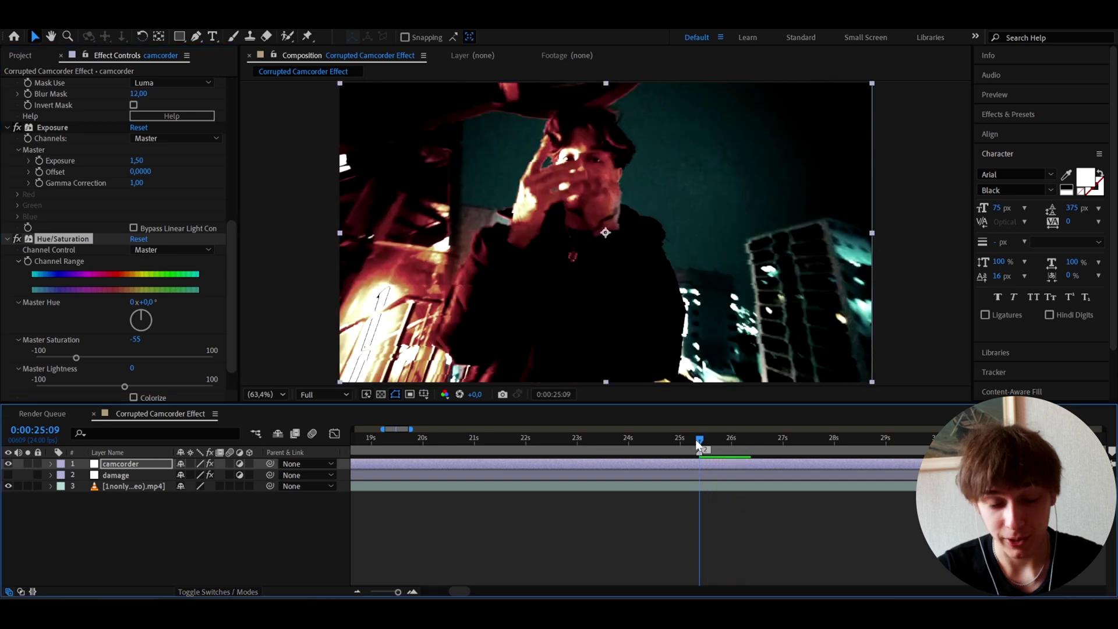
- Add Fast Box Blur to the camcorder layer with Blur Radius 3
{"action": "key", "text": "ctrl+space"}
{"action": "type", "text": "fast"}
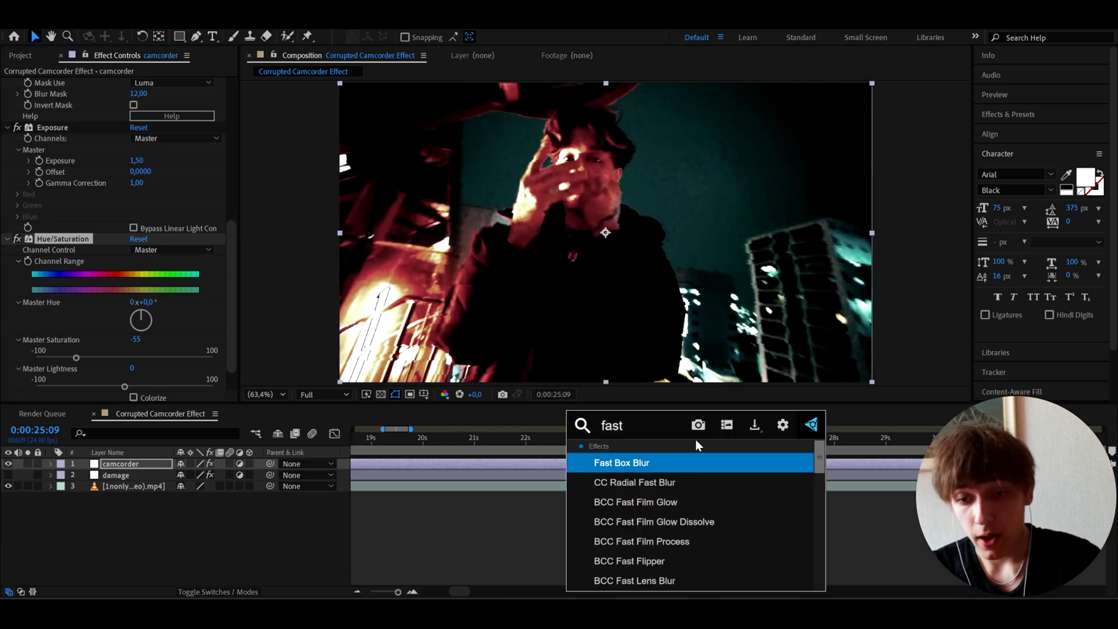
{"action": "left_click", "coordinate": [683, 464]}
{"action": "left_click", "coordinate": [135, 361]}
{"action": "type", "text": "3"}
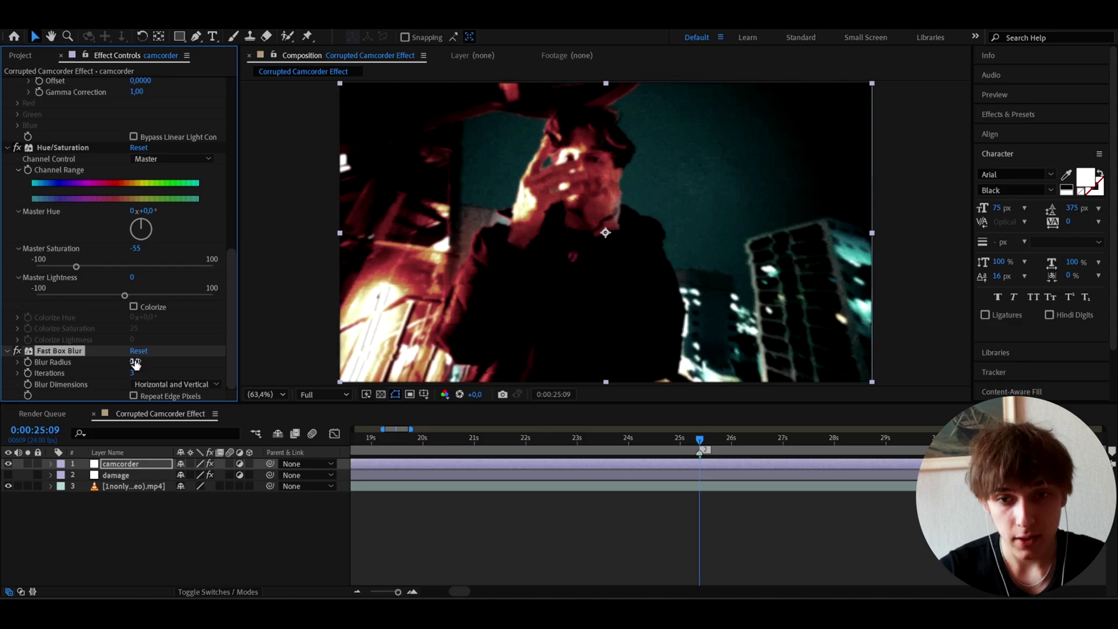
{"action": "key", "text": "Return"}
- Add Unsharp Mask with Amount 200 and Radius 4
{"action": "key", "text": "ctrl+space"}
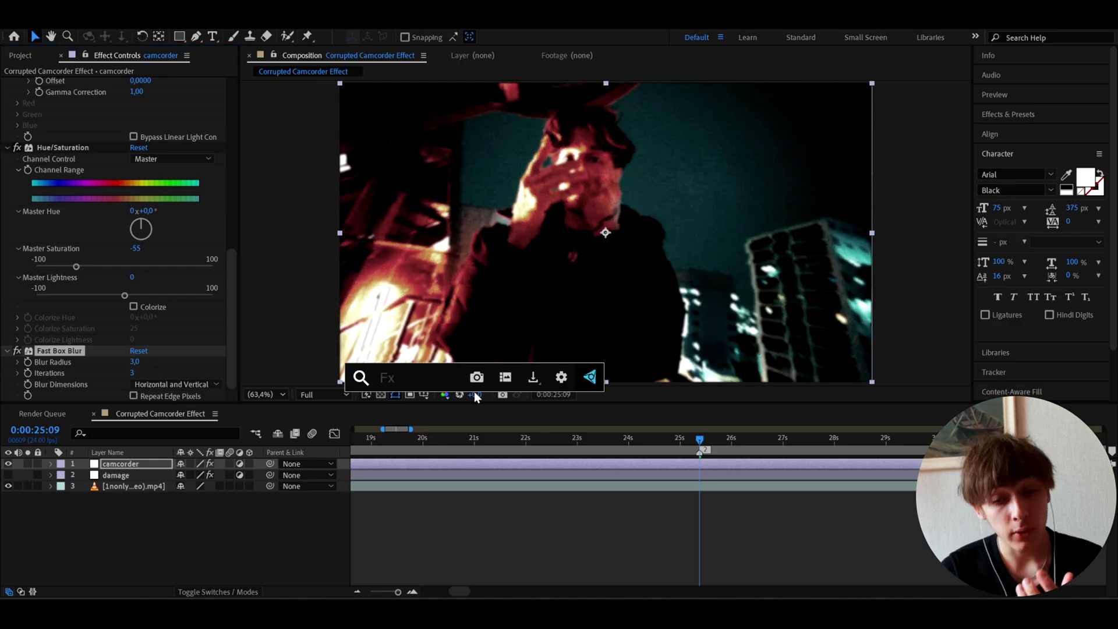
{"action": "type", "text": "unsh"}
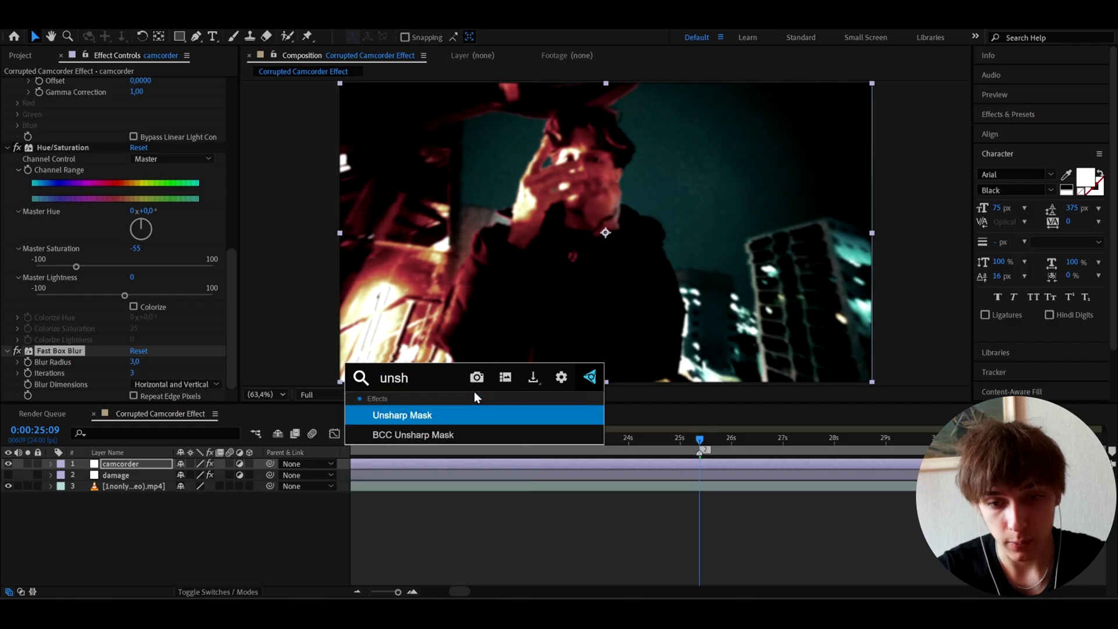
{"action": "left_click", "coordinate": [456, 411]}
{"action": "left_click", "coordinate": [136, 372]}
{"action": "type", "text": "200"}
{"action": "left_click", "coordinate": [136, 383]}
{"action": "type", "text": "4"}
{"action": "key", "text": "Return"}
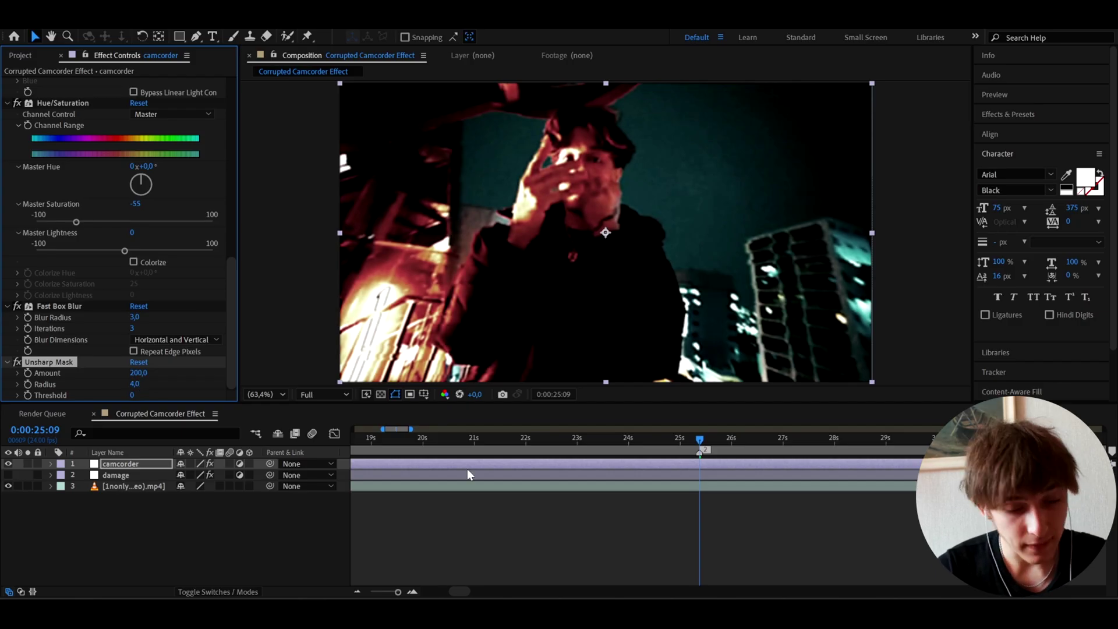
{"action": "key", "text": "ctrl+space"}
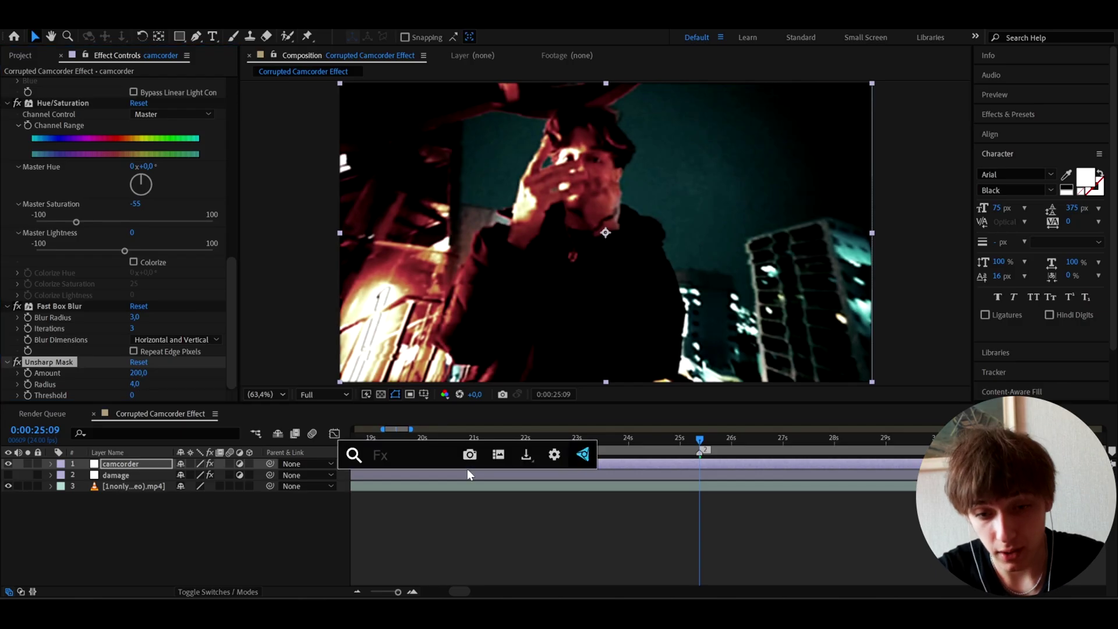
- Apply the NTSC-rs camcorder effect to the camcorder layer and preview it
{"action": "type", "text": "n"}
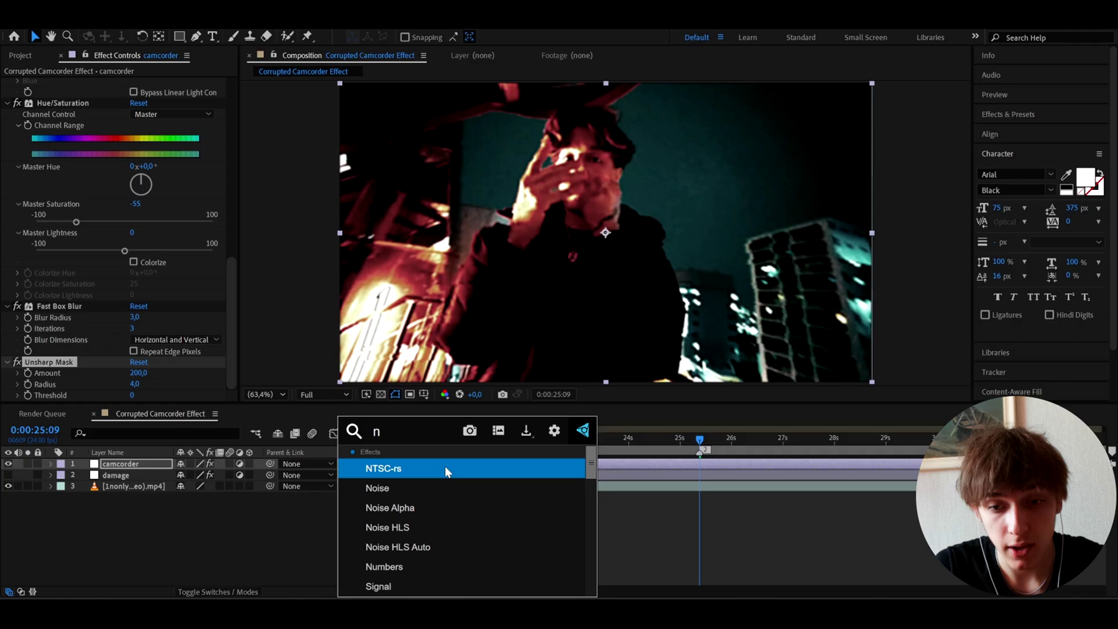
{"action": "left_click", "coordinate": [445, 466]}
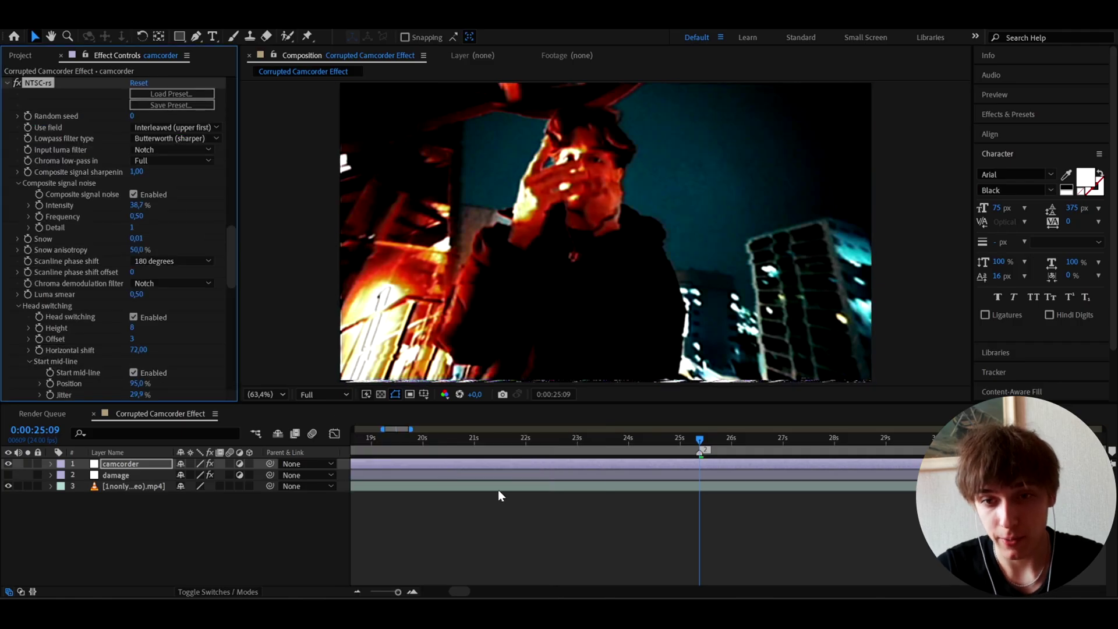
{"action": "key", "text": "space"}
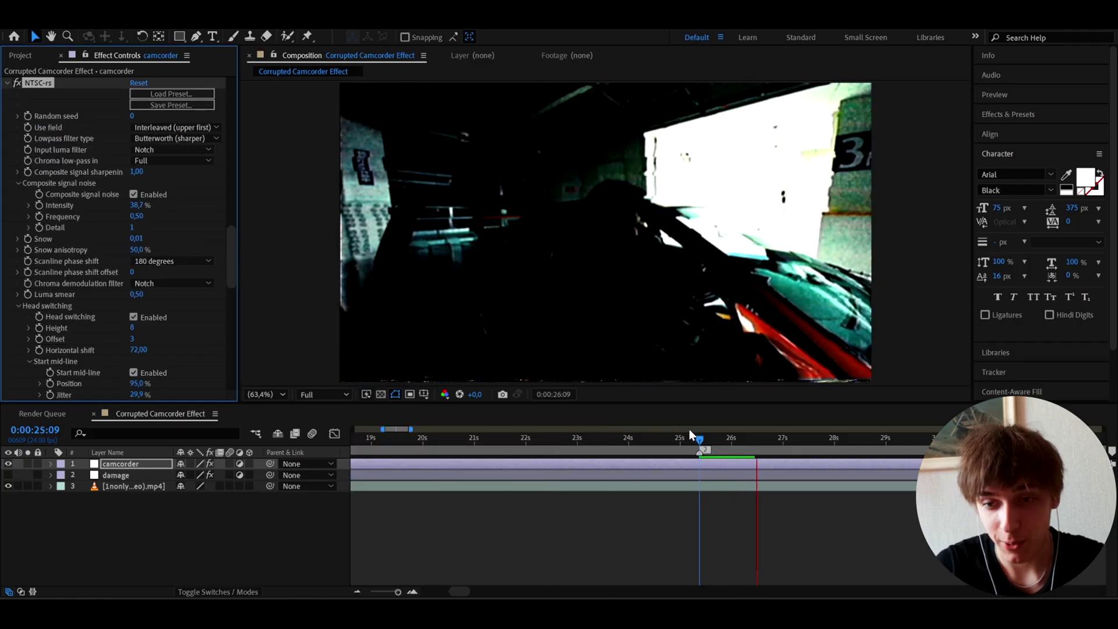
{"action": "left_click", "coordinate": [700, 436]}
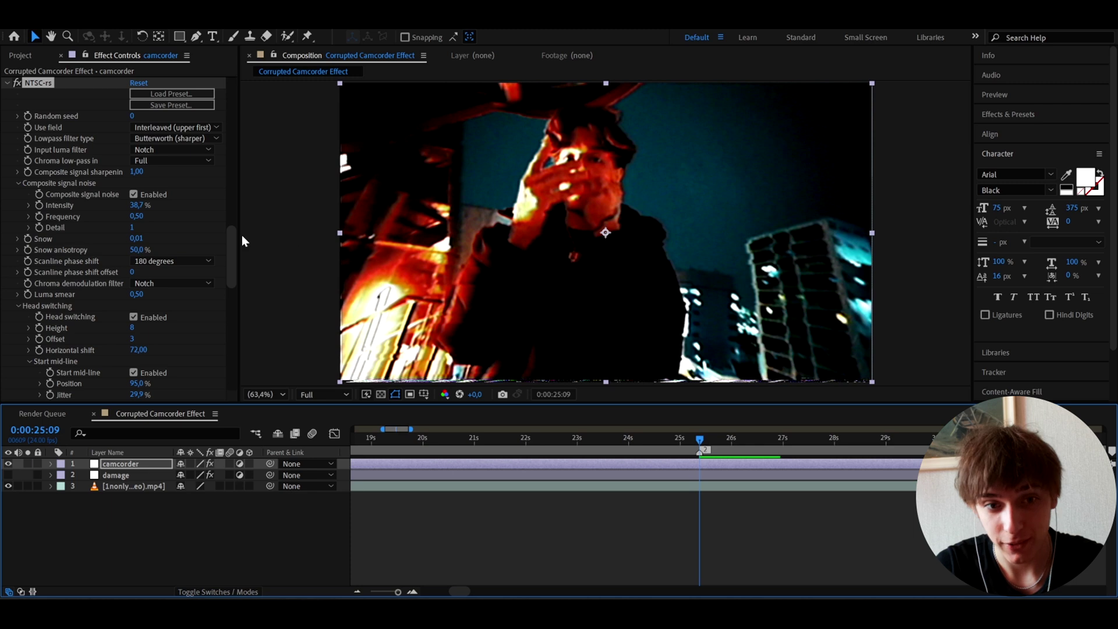
- Set the chroma phase error to 96% and preview the result
{"action": "scroll", "coordinate": [187, 232], "scroll_direction": "down", "scroll_amount": 10}
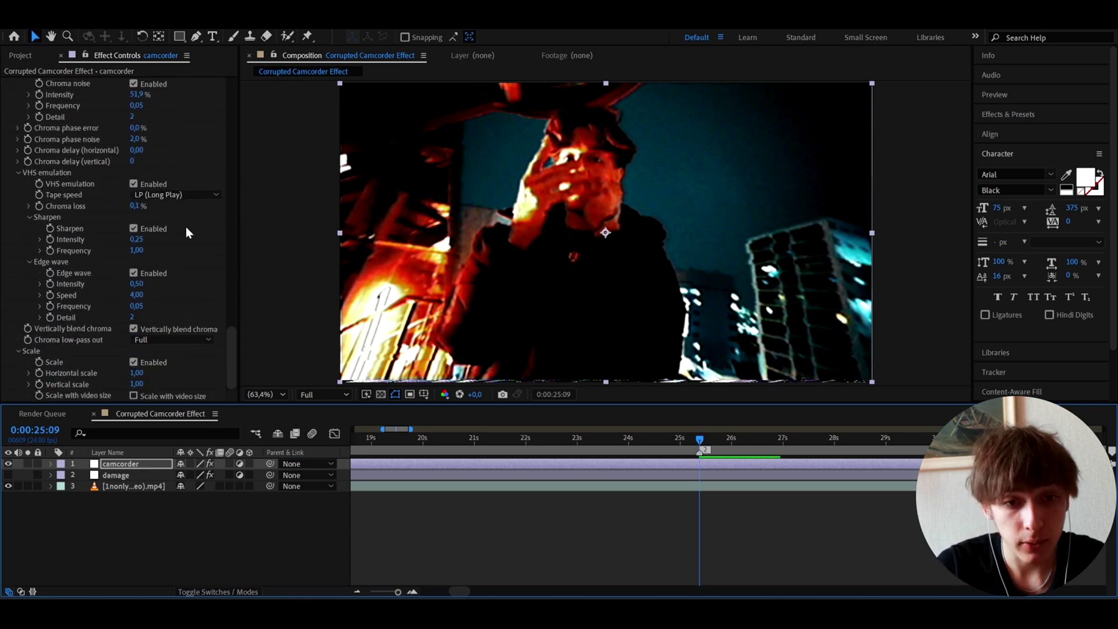
{"action": "left_click_drag", "start_coordinate": [127, 132], "coordinate": [130, 124]}
{"action": "left_click", "coordinate": [130, 126]}
{"action": "type", "text": "96"}
{"action": "key", "text": "Return"}
{"action": "key", "text": "space"}
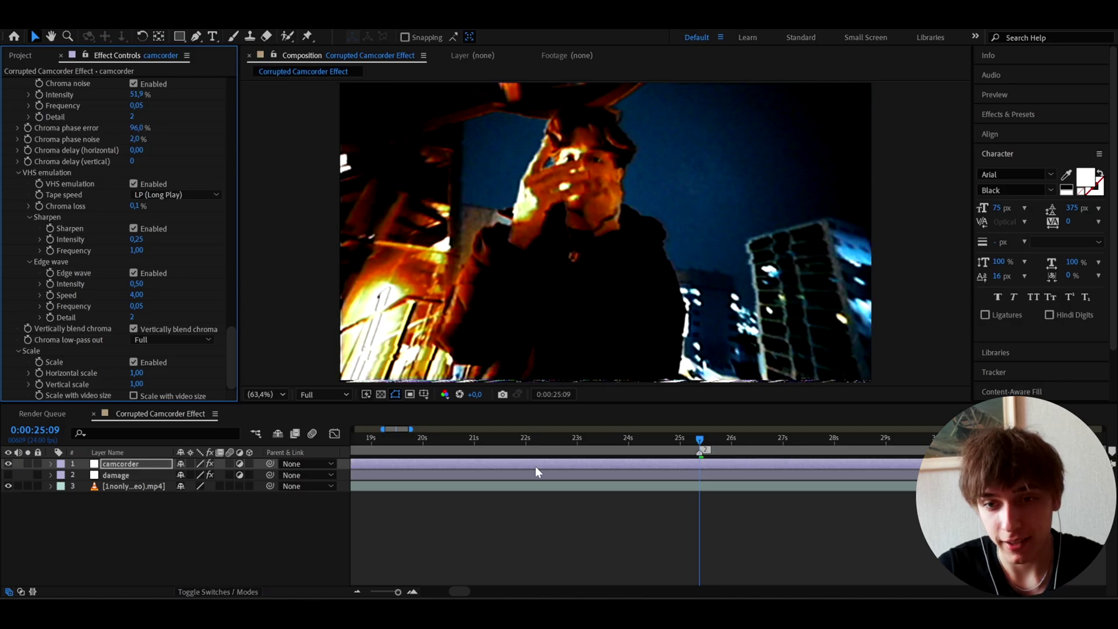
{"action": "left_click", "coordinate": [701, 444]}
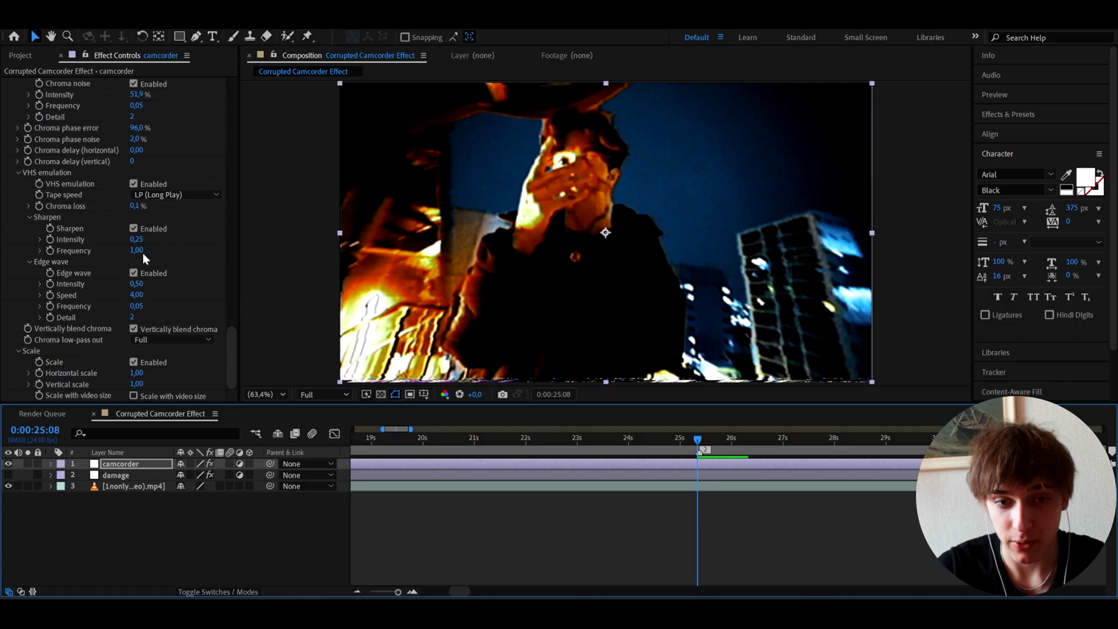
- Turn off head switching, tracking noise and ringing
{"action": "scroll", "coordinate": [83, 225], "scroll_direction": "up", "scroll_amount": 10}
{"action": "scroll", "coordinate": [117, 159], "scroll_direction": "up", "scroll_amount": 6}
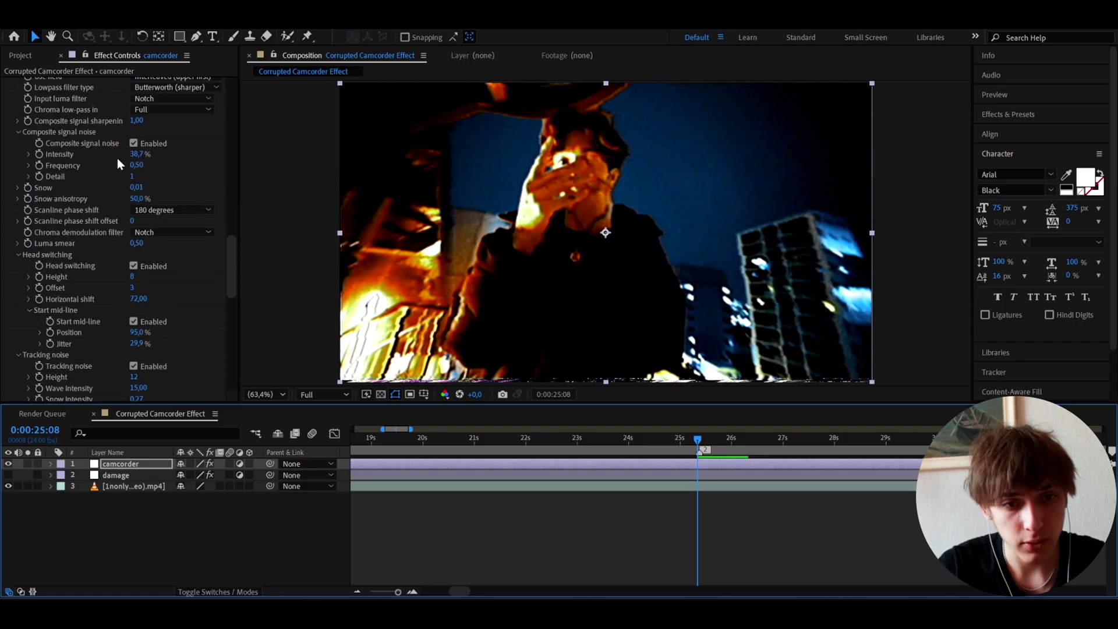
{"action": "left_click", "coordinate": [133, 265]}
{"action": "scroll", "coordinate": [128, 264], "scroll_direction": "down", "scroll_amount": 5}
{"action": "left_click", "coordinate": [133, 219]}
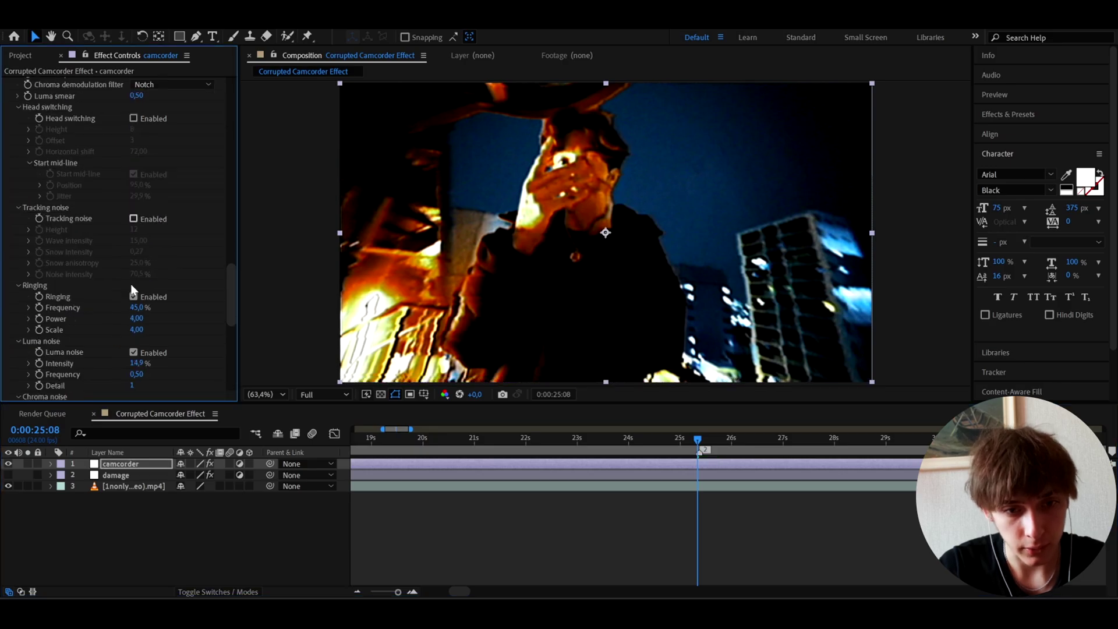
{"action": "left_click", "coordinate": [133, 297]}
{"action": "scroll", "coordinate": [112, 331], "scroll_direction": "down", "scroll_amount": 5}
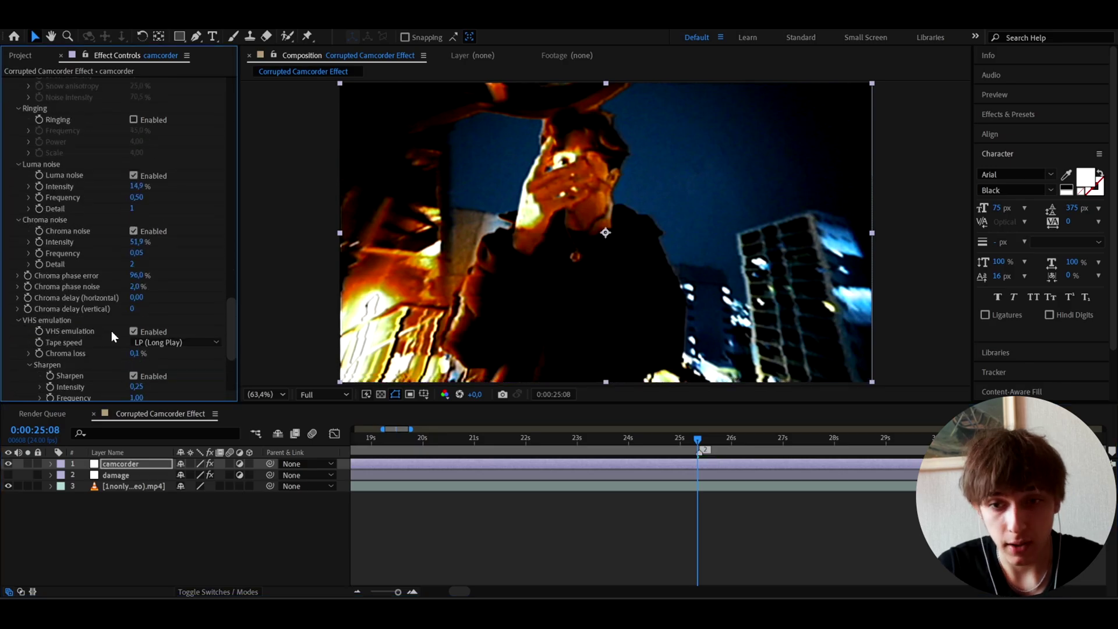
{"action": "scroll", "coordinate": [122, 371], "scroll_direction": "down", "scroll_amount": 5}
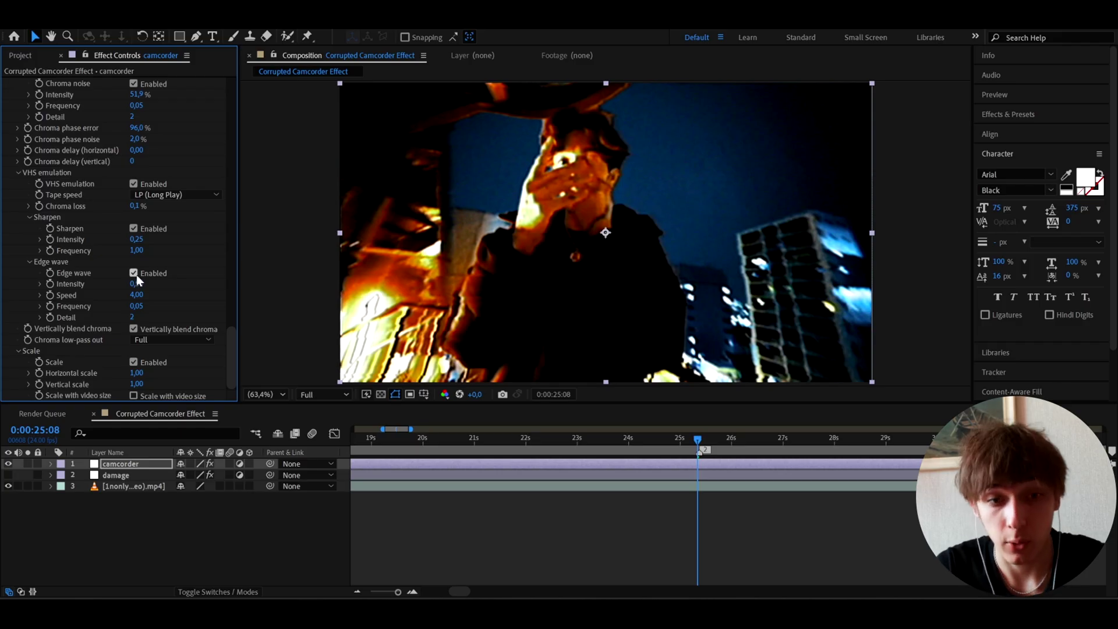
- Try raising sharpen intensity and horizontal scale, undo both, and play back the result
{"action": "left_click_drag", "start_coordinate": [136, 239], "coordinate": [208, 235]}
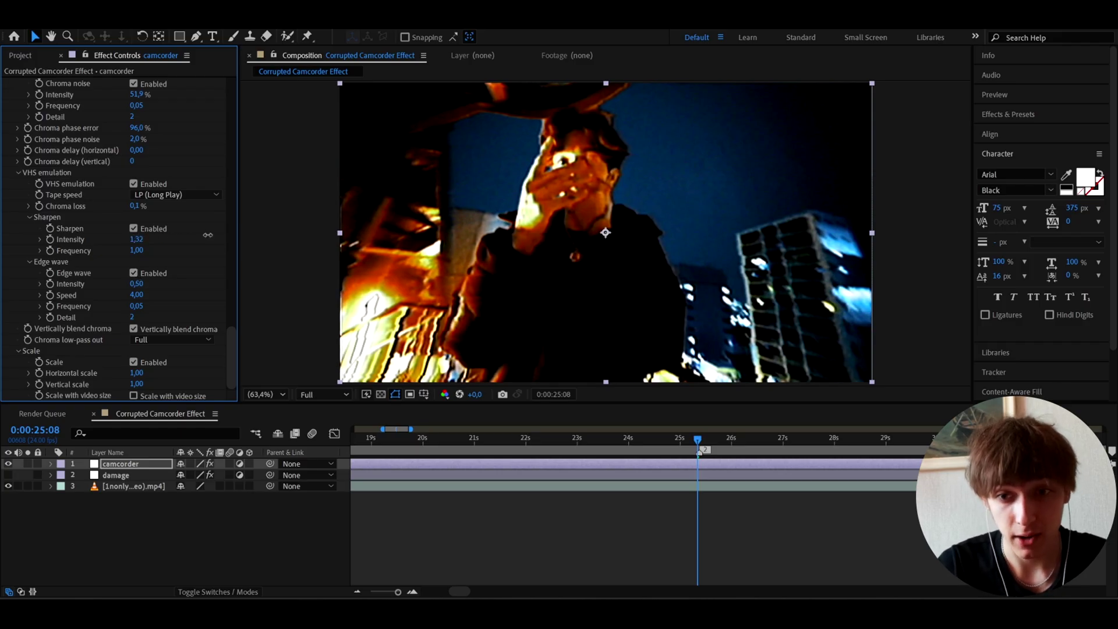
{"action": "key", "text": "ctrl+z"}
{"action": "left_click_drag", "start_coordinate": [136, 373], "coordinate": [232, 377]}
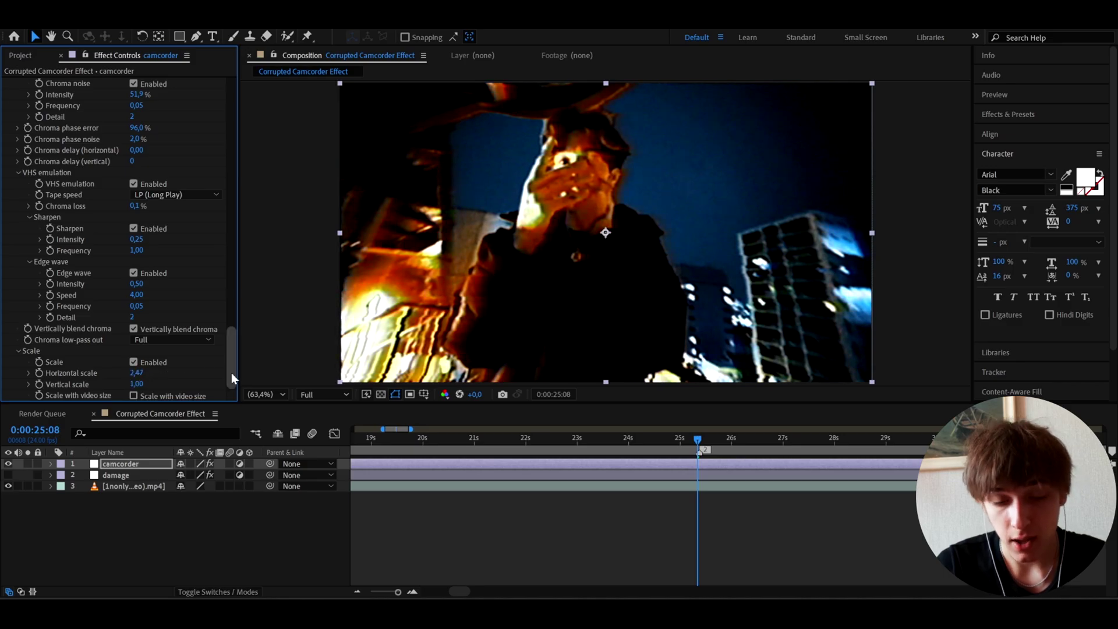
{"action": "key", "text": "ctrl+z"}
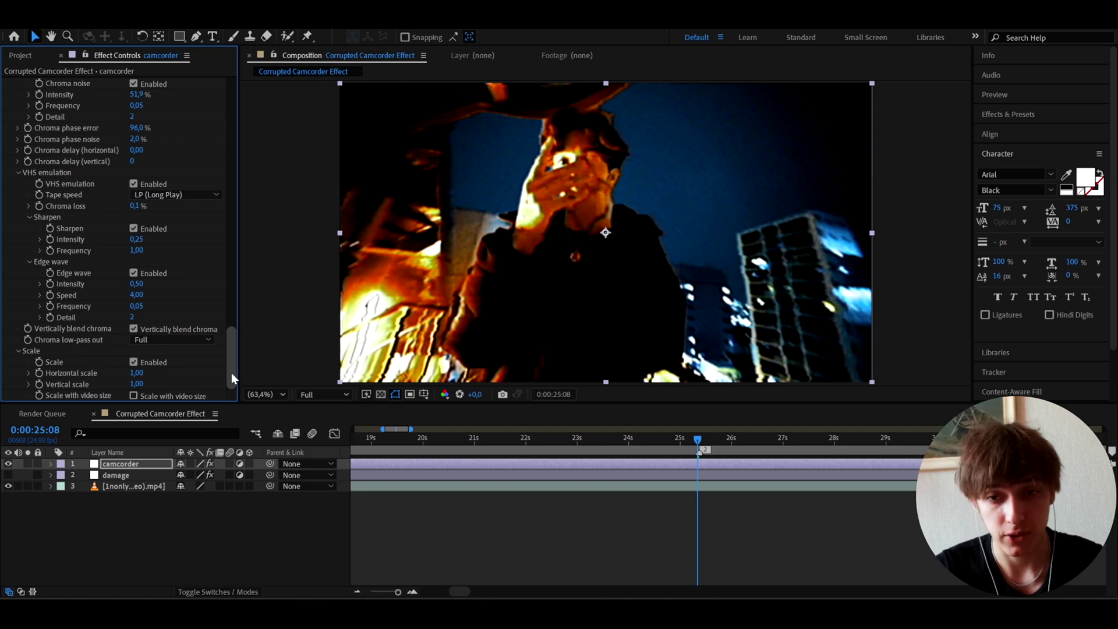
{"action": "key", "text": "space"}
- Show the damage layer again and scrub around 0:00:27:04 to check the combined glitch
{"action": "left_click", "coordinate": [9, 475]}
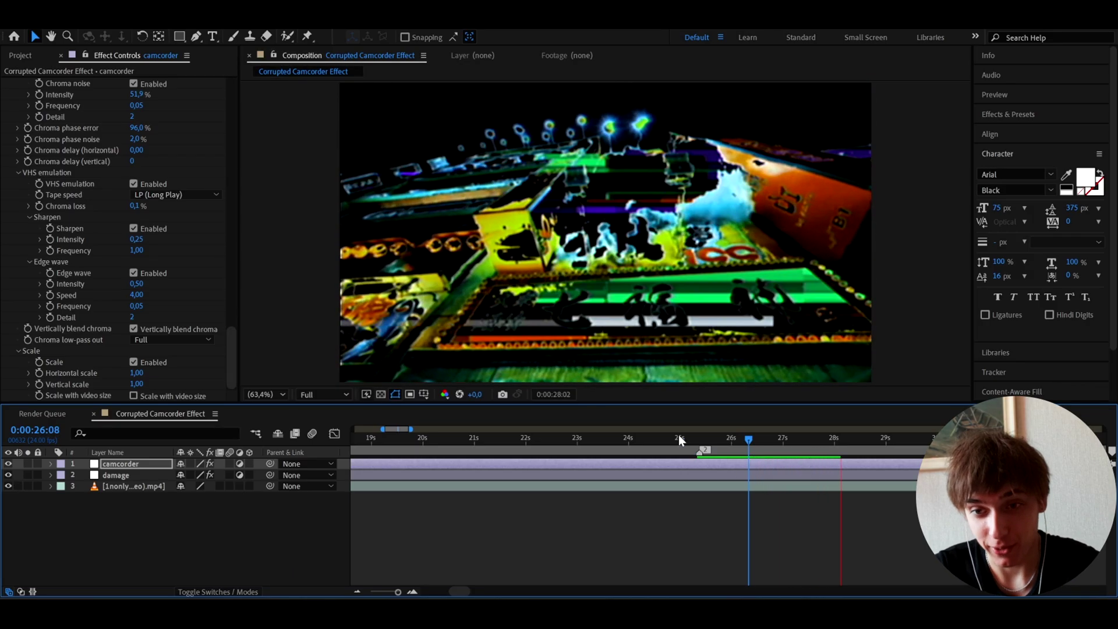
{"action": "left_click", "coordinate": [792, 439]}
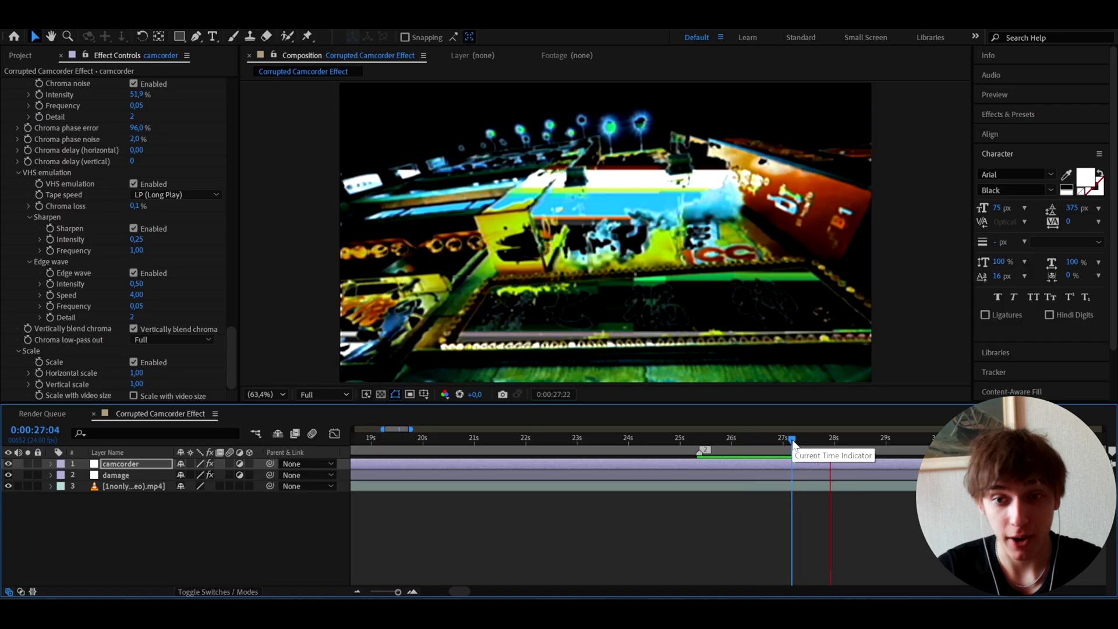
{"action": "left_click_drag", "start_coordinate": [792, 439], "coordinate": [762, 449]}
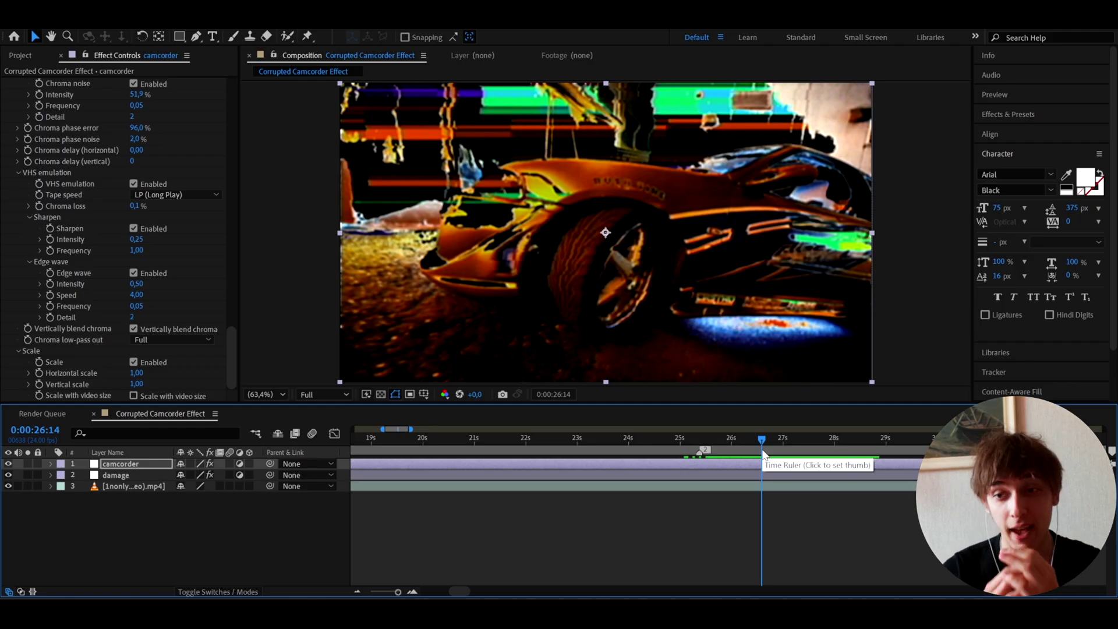
- Add a DAMAGE text layer to the composition and set its font to Akira Expanded
{"action": "left_click", "coordinate": [120, 475]}
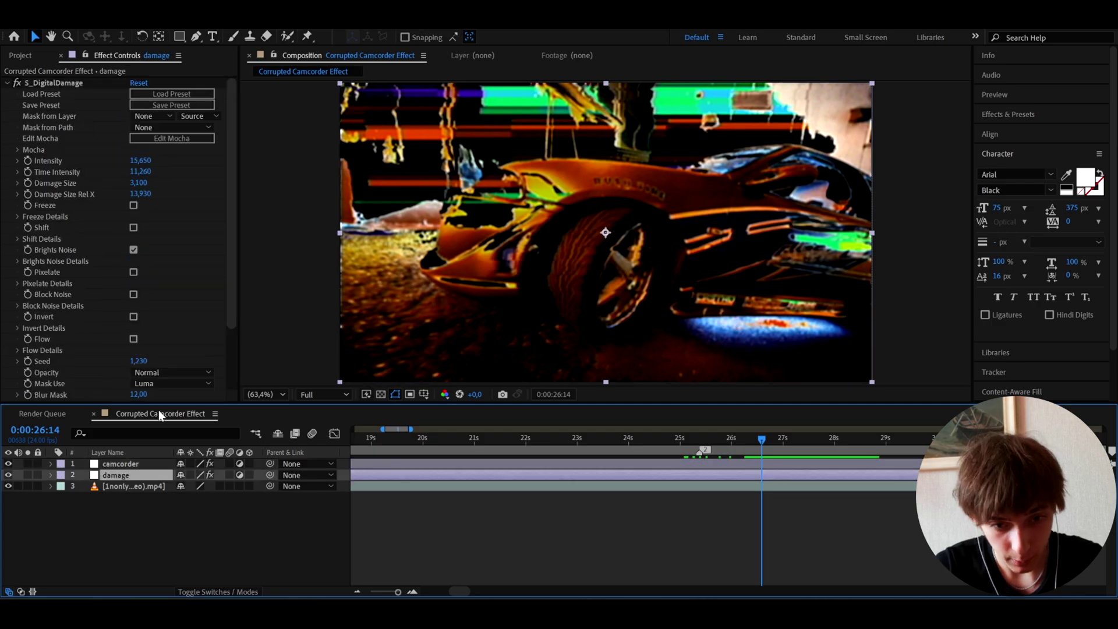
{"action": "left_click", "coordinate": [212, 37]}
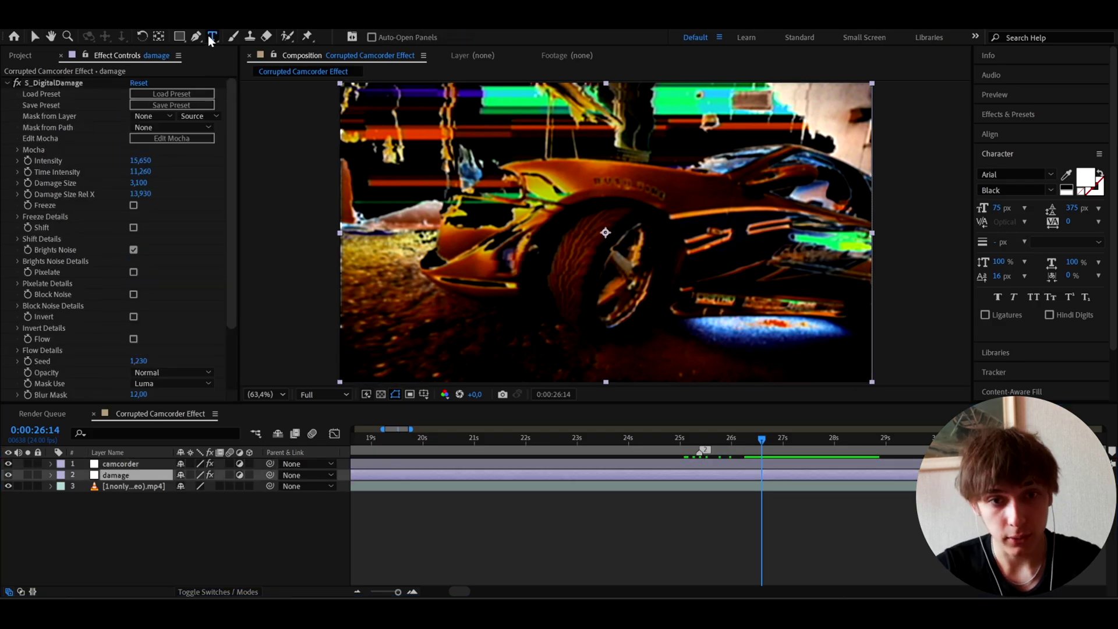
{"action": "left_click", "coordinate": [529, 214]}
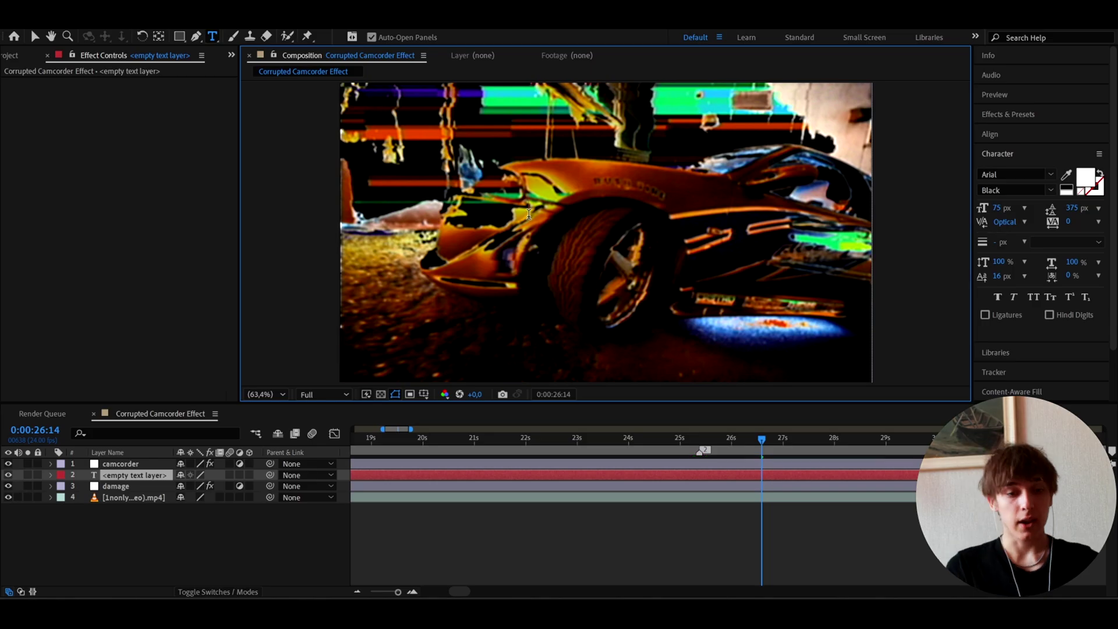
{"action": "type", "text": "DAMAGE"}
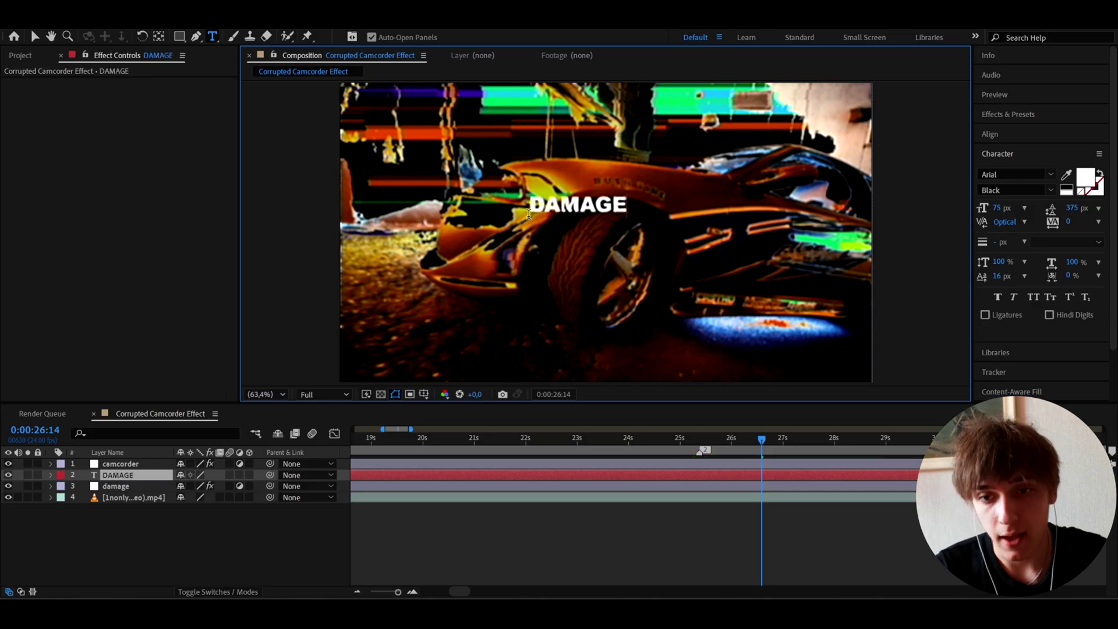
{"action": "key", "text": "Escape"}
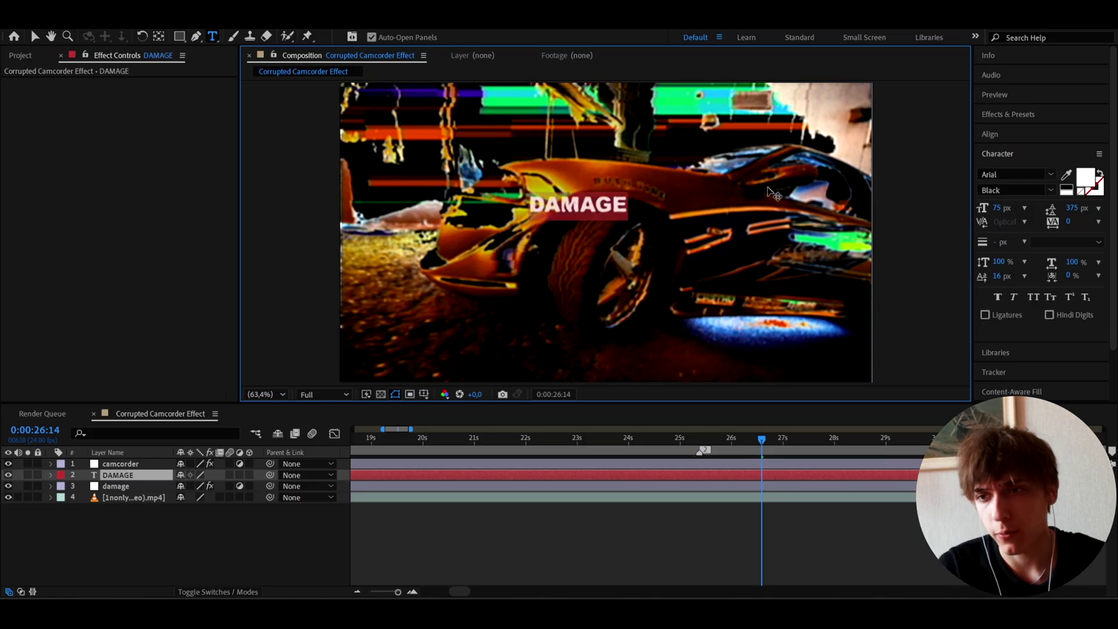
{"action": "left_click", "coordinate": [989, 173]}
{"action": "type", "text": "AKIRA"}
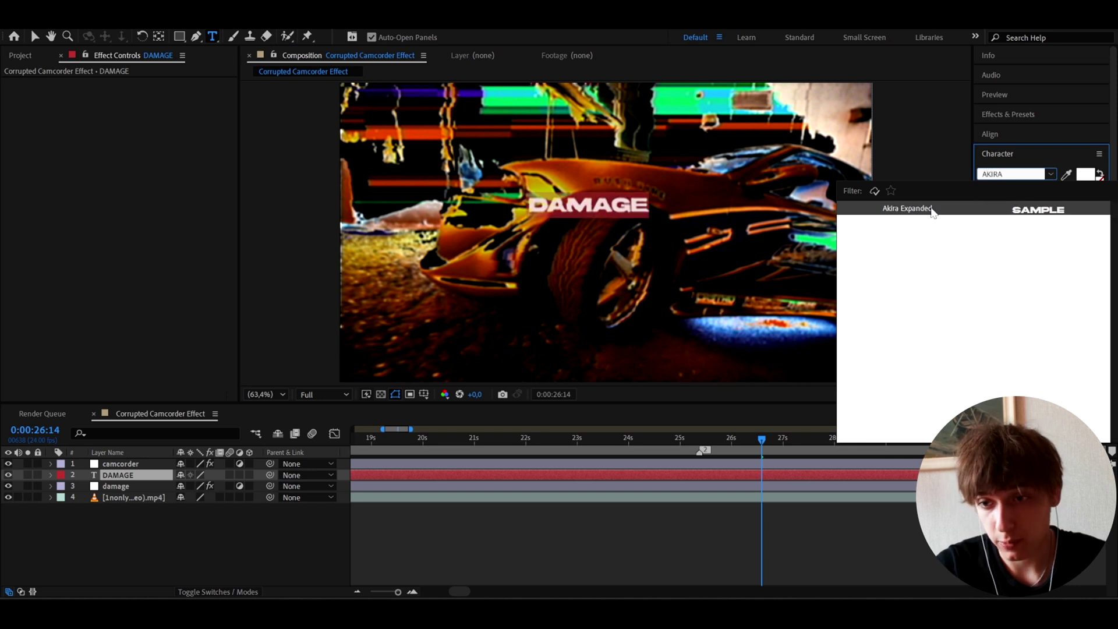
{"action": "left_click", "coordinate": [900, 209]}
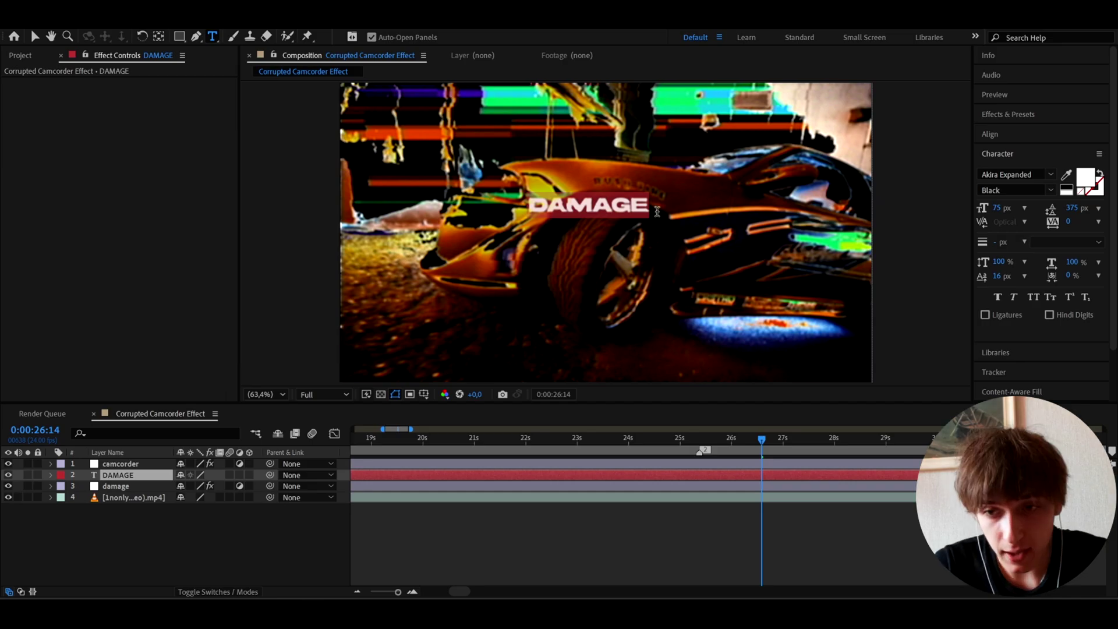
- Centre DAMAGE horizontally and vertically with the Align panel, then bring up the new-layer menu
{"action": "left_click", "coordinate": [991, 135]}
{"action": "left_click", "coordinate": [1009, 167]}
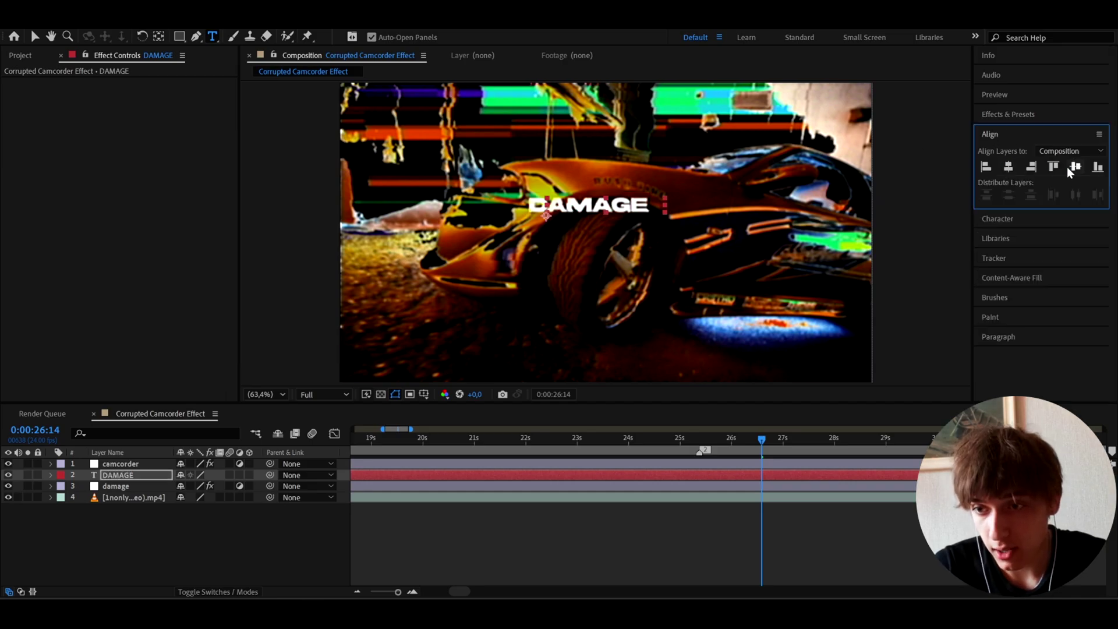
{"action": "left_click", "coordinate": [1076, 167]}
{"action": "left_click", "coordinate": [230, 444]}
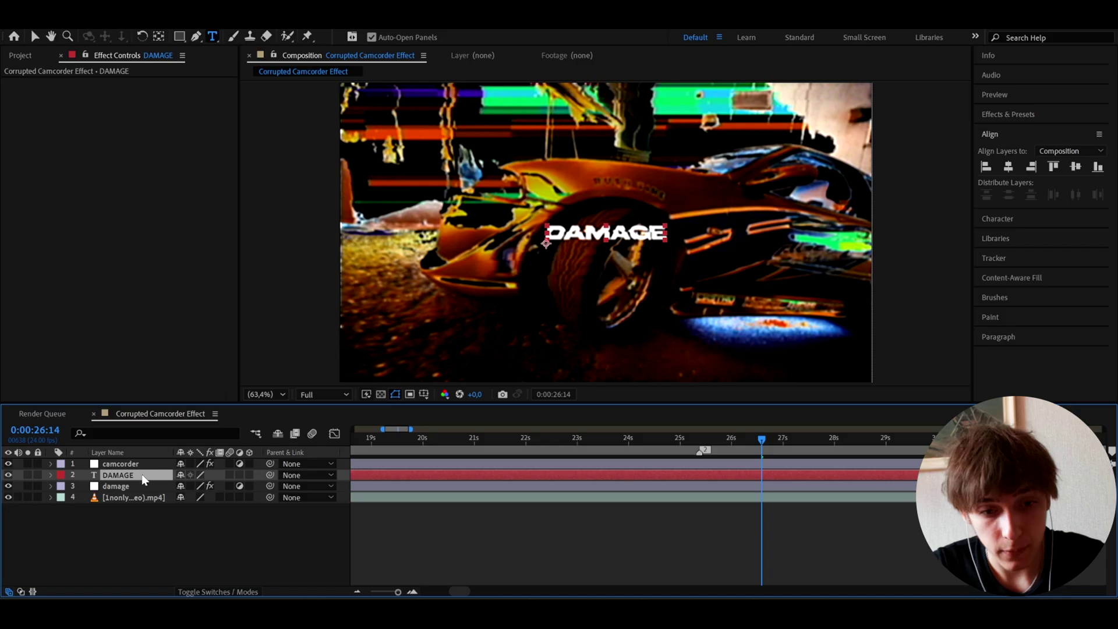
{"action": "right_click", "coordinate": [84, 478]}
- Create a new black solid and apply the Element effect to it via an 'elem' search
{"action": "mouse_move", "coordinate": [114, 309]}
{"action": "left_click", "coordinate": [317, 346]}
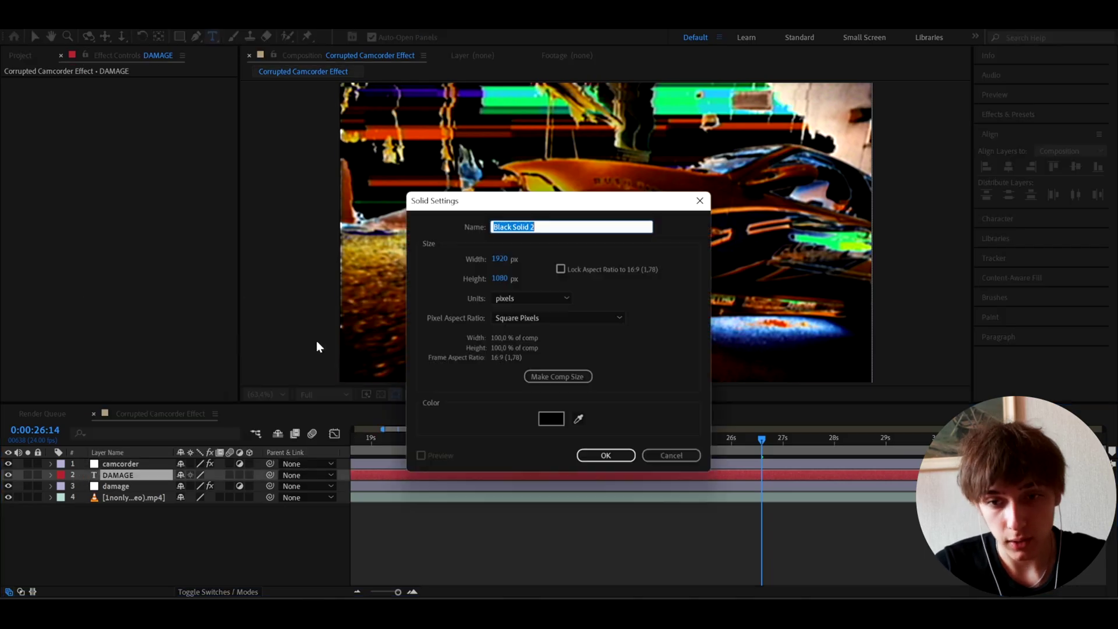
{"action": "left_click", "coordinate": [606, 456]}
{"action": "key", "text": "ctrl+space"}
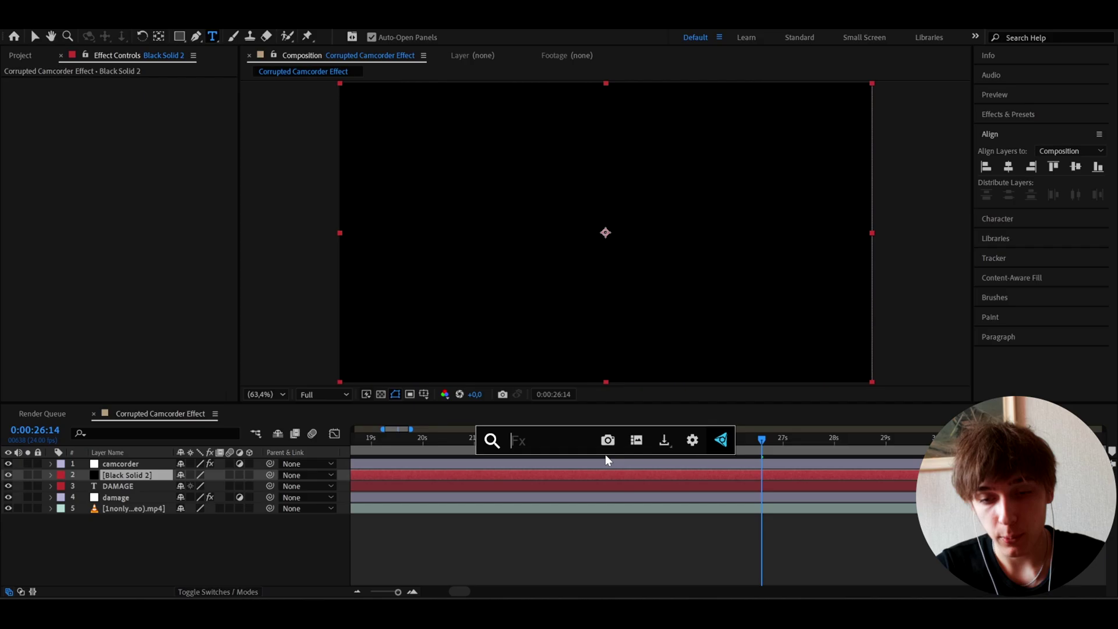
{"action": "type", "text": "elem"}
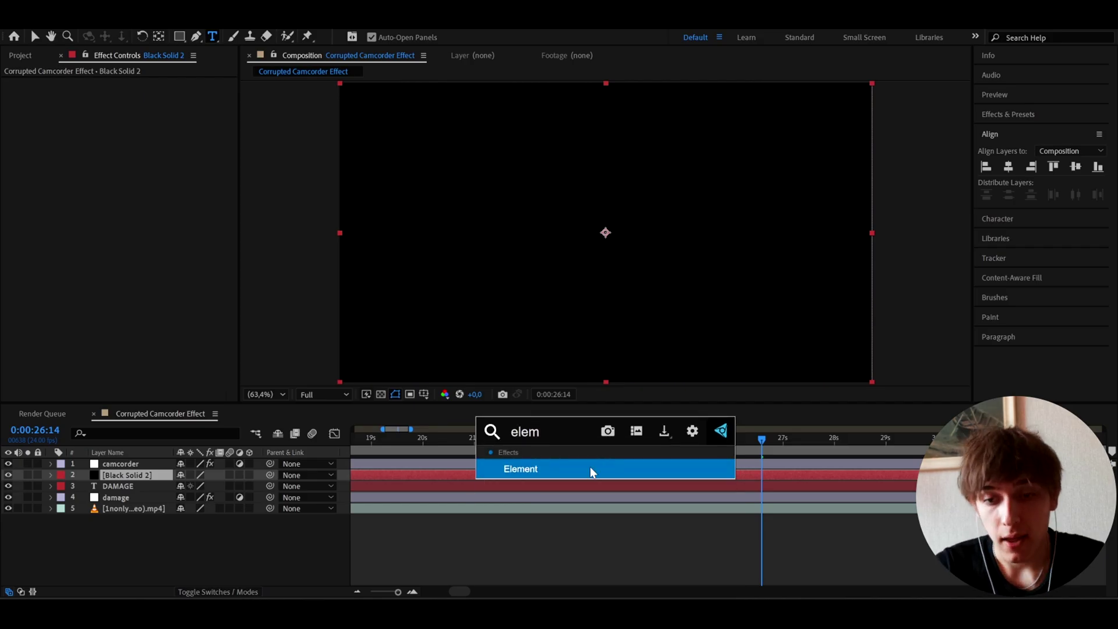
{"action": "left_click", "coordinate": [590, 467]}
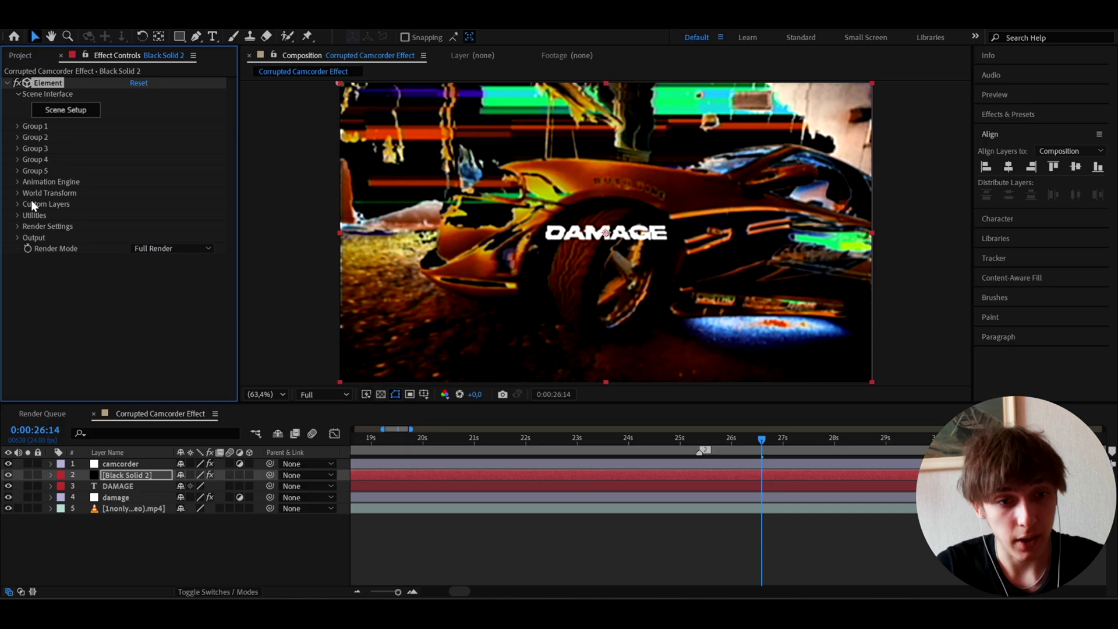
- Under Element's Custom Layers, set Path Layer 1 to the DAMAGE text layer
{"action": "left_click", "coordinate": [17, 204]}
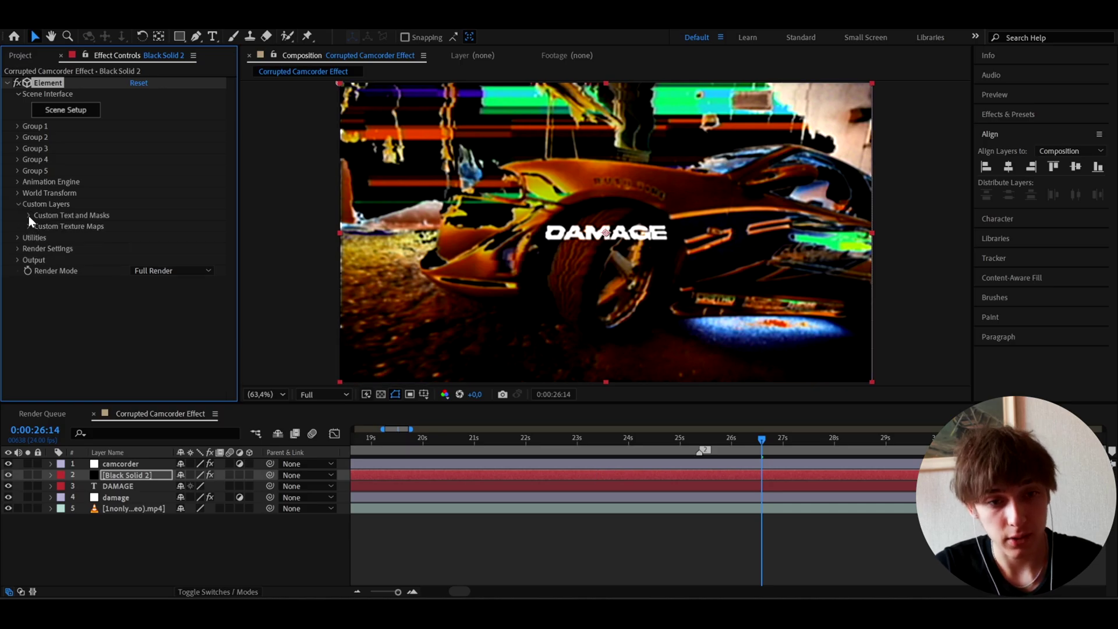
{"action": "left_click", "coordinate": [28, 215]}
{"action": "left_click", "coordinate": [153, 235]}
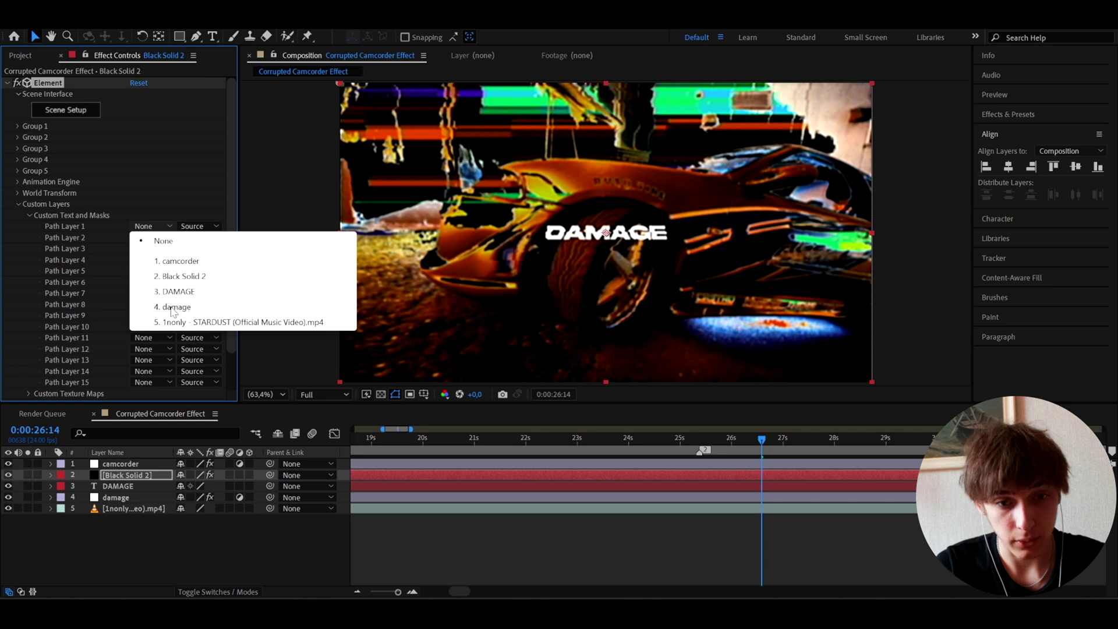
{"action": "left_click", "coordinate": [168, 308]}
{"action": "left_click", "coordinate": [102, 486]}
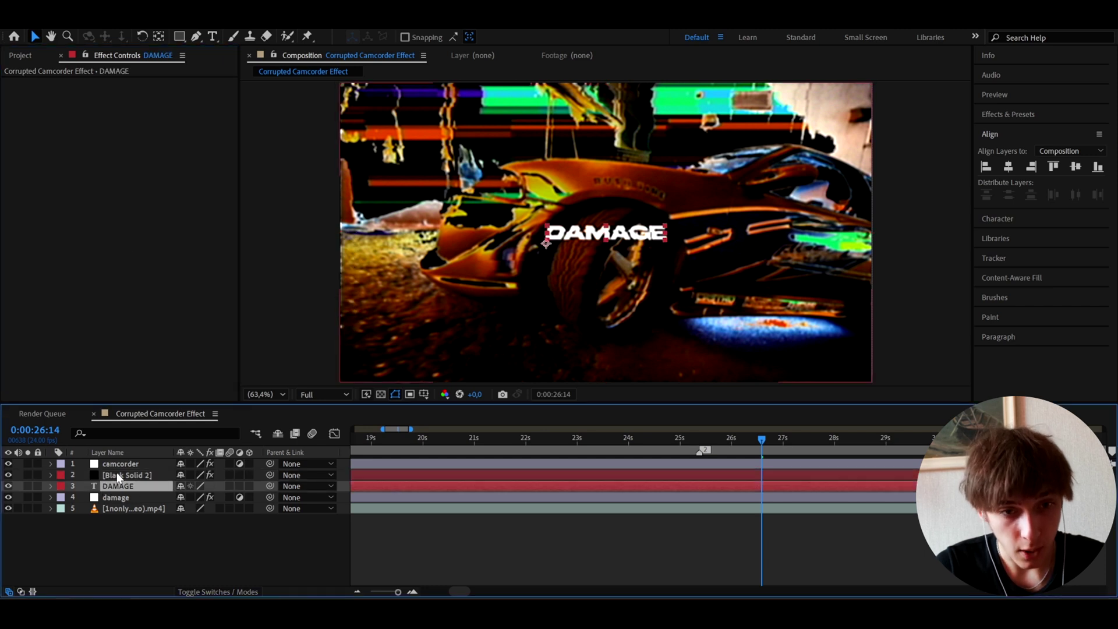
{"action": "left_click", "coordinate": [120, 475]}
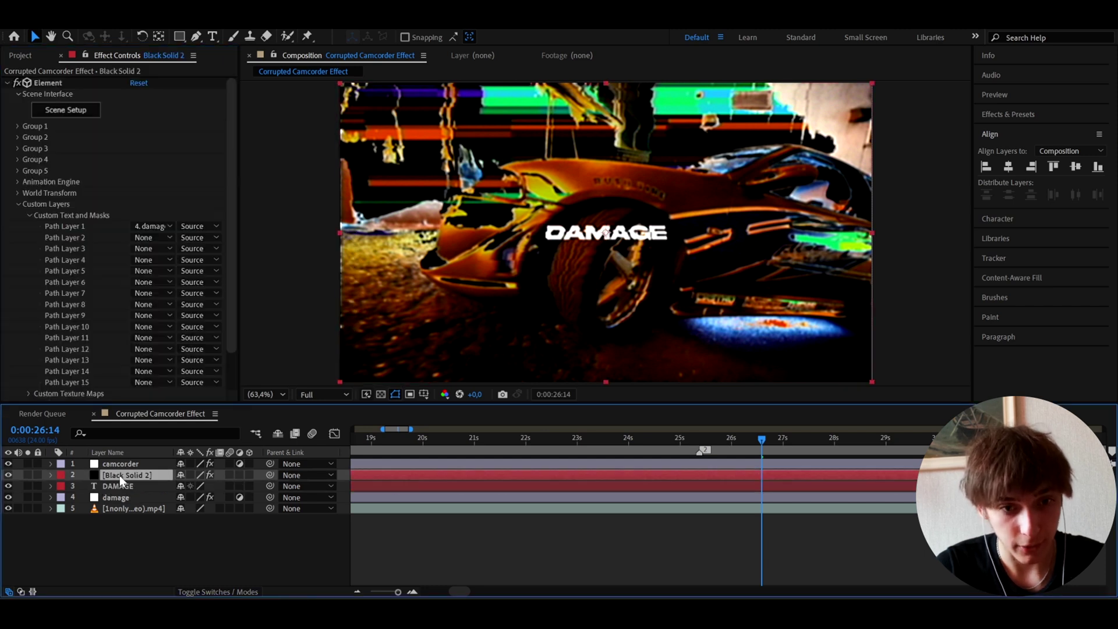
{"action": "left_click", "coordinate": [151, 227]}
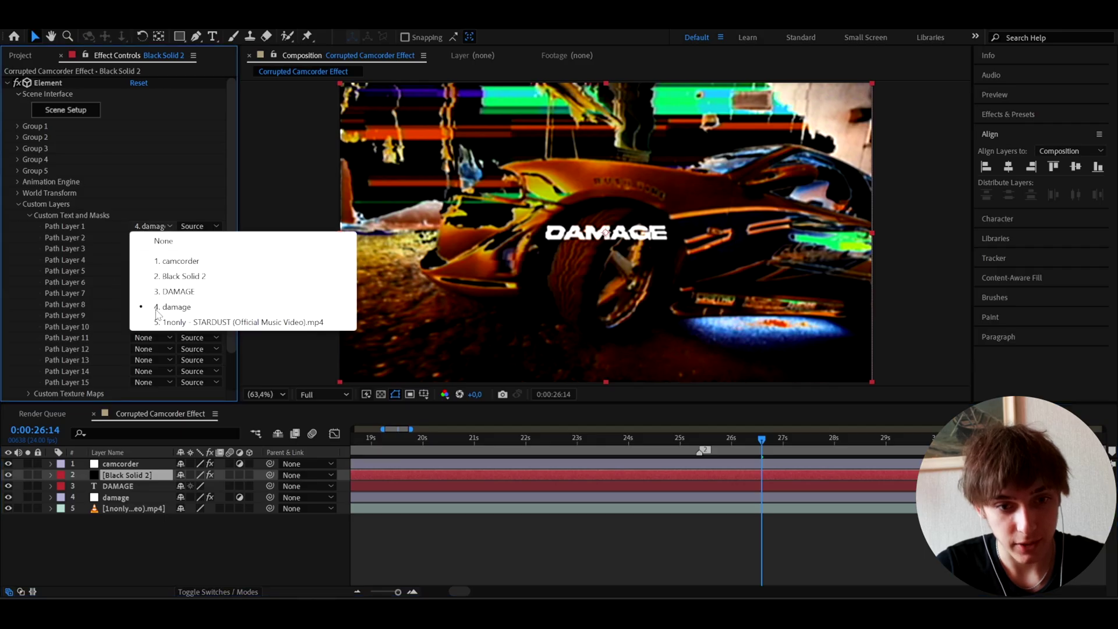
{"action": "left_click", "coordinate": [156, 297]}
- Rename the glitch layer to 'damaged', then open Scene Setup on Black Solid 2
{"action": "left_click", "coordinate": [129, 499]}
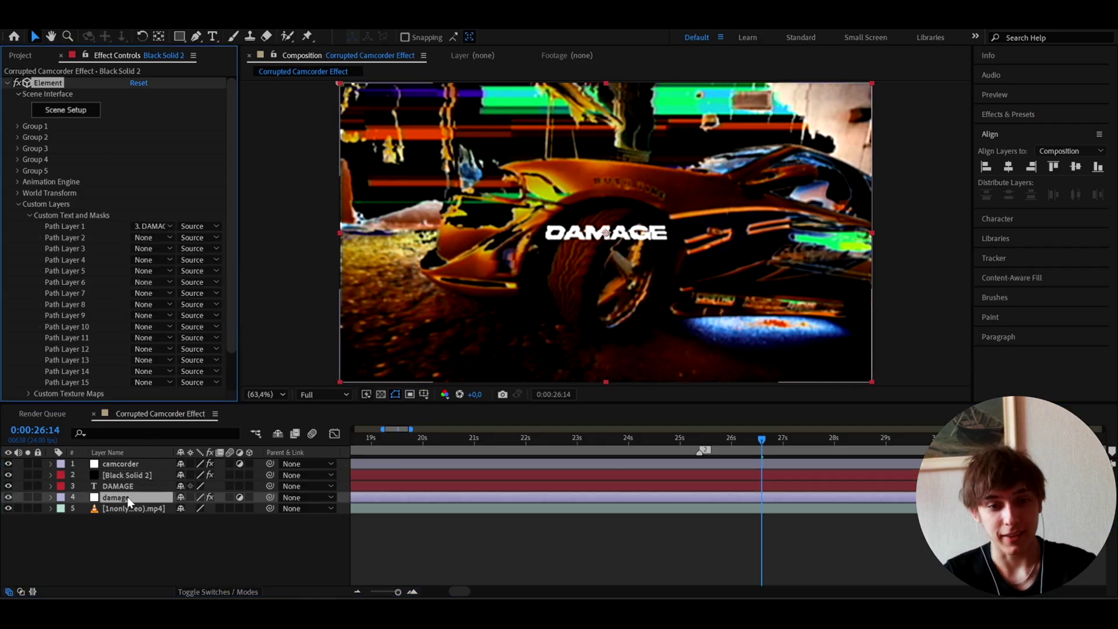
{"action": "key", "text": "Return"}
{"action": "key", "text": "Right"}
{"action": "type", "text": "d"}
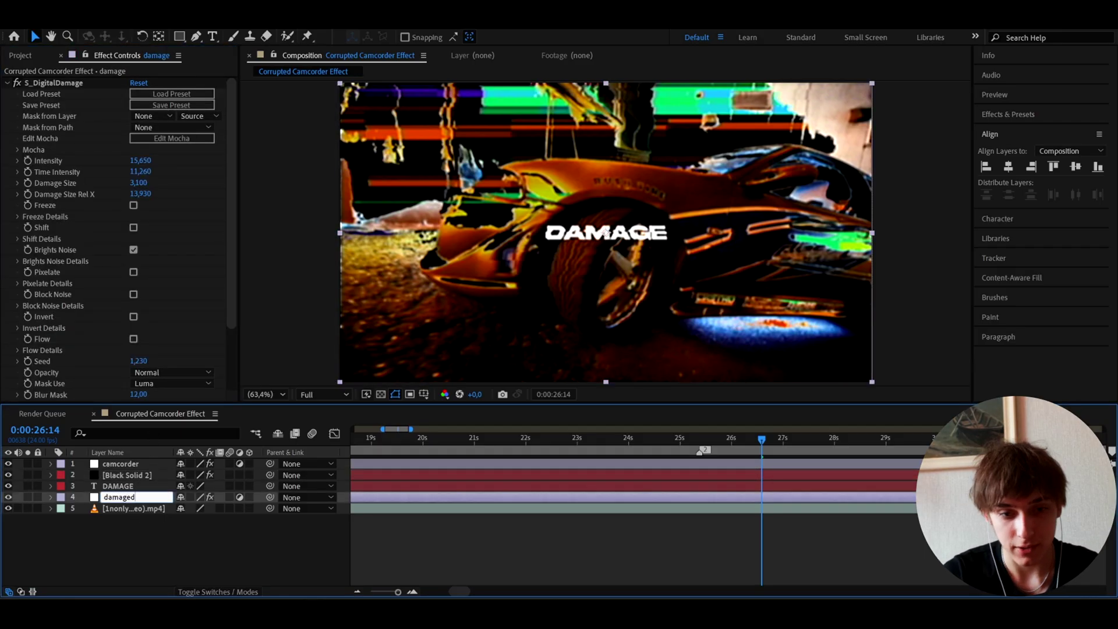
{"action": "left_click", "coordinate": [122, 475]}
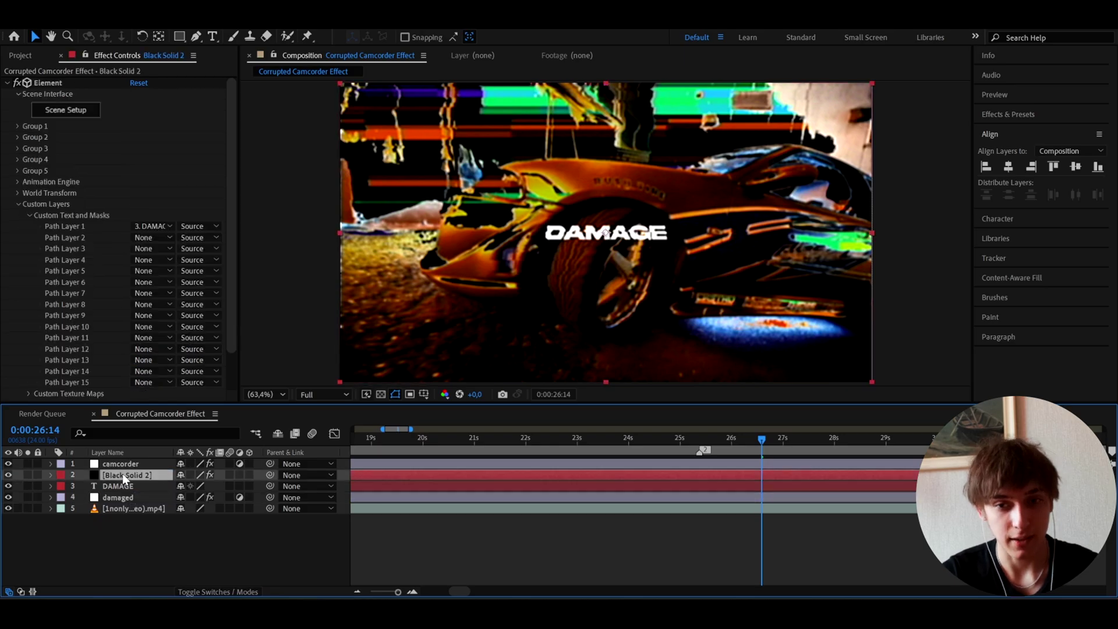
{"action": "left_click", "coordinate": [56, 111]}
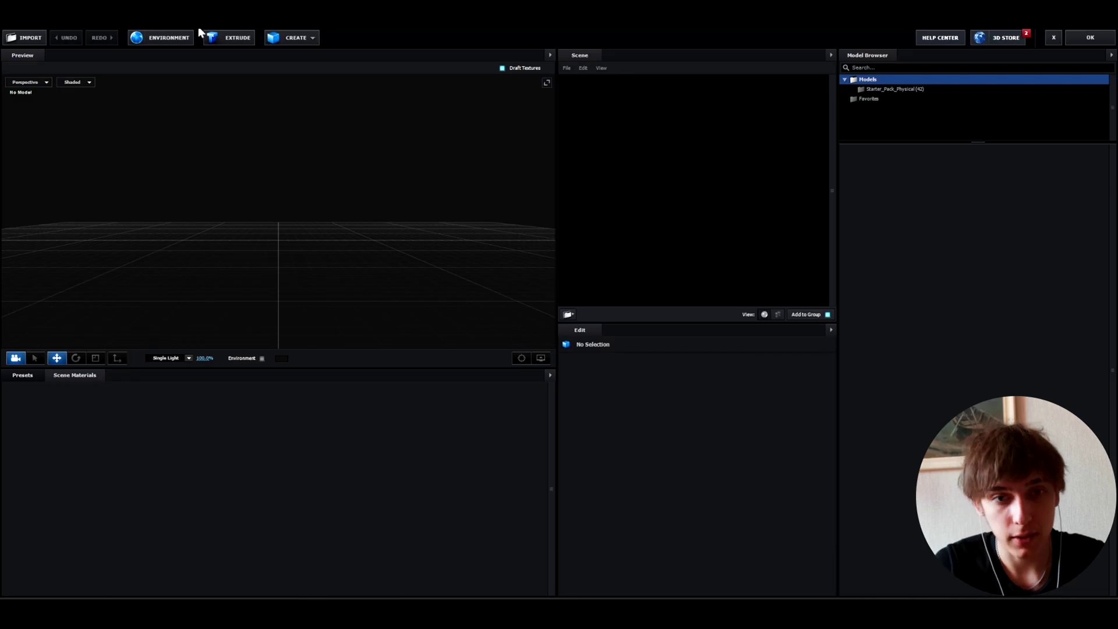
- Extrude the DAMAGE text into a 3D model and apply the Physical Chrome material
{"action": "left_click", "coordinate": [223, 39]}
{"action": "left_click", "coordinate": [17, 375]}
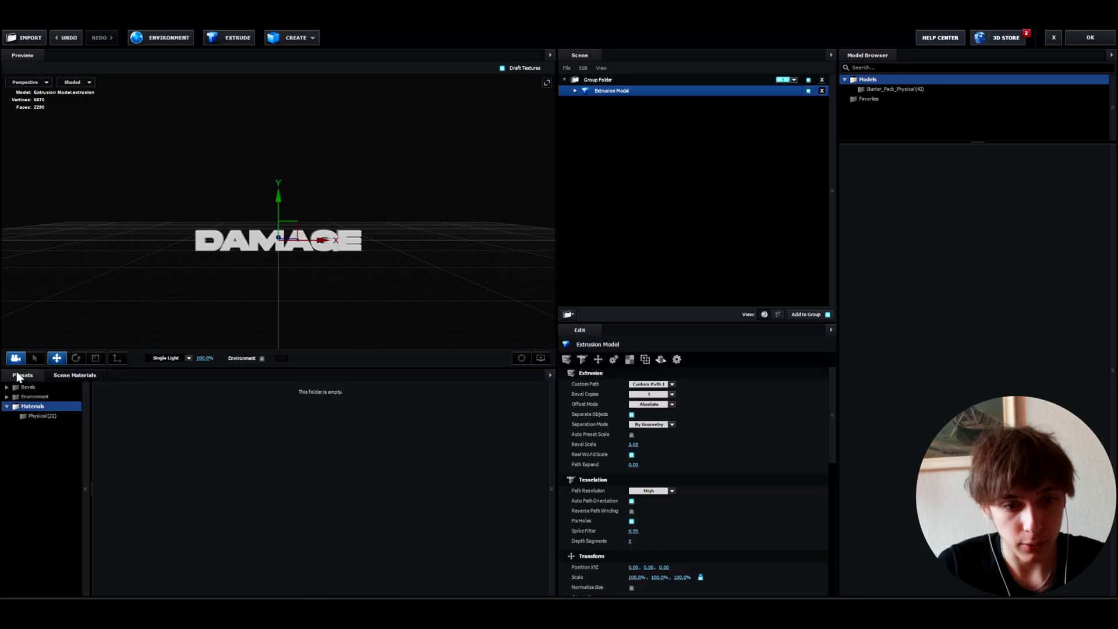
{"action": "left_click", "coordinate": [36, 416]}
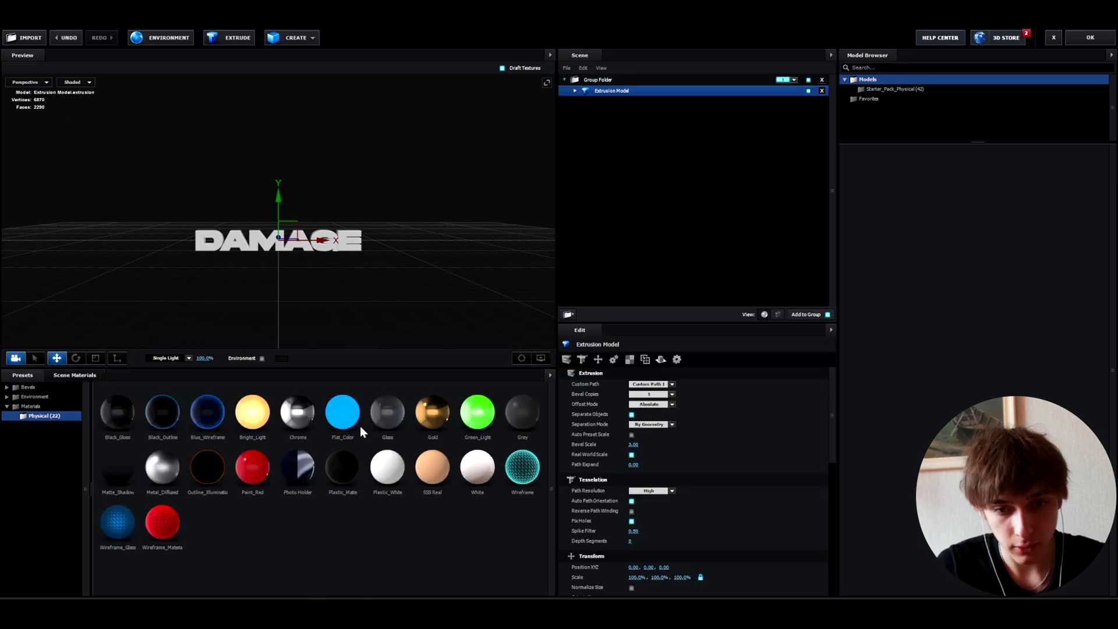
{"action": "left_click_drag", "start_coordinate": [215, 248], "coordinate": [240, 238]}
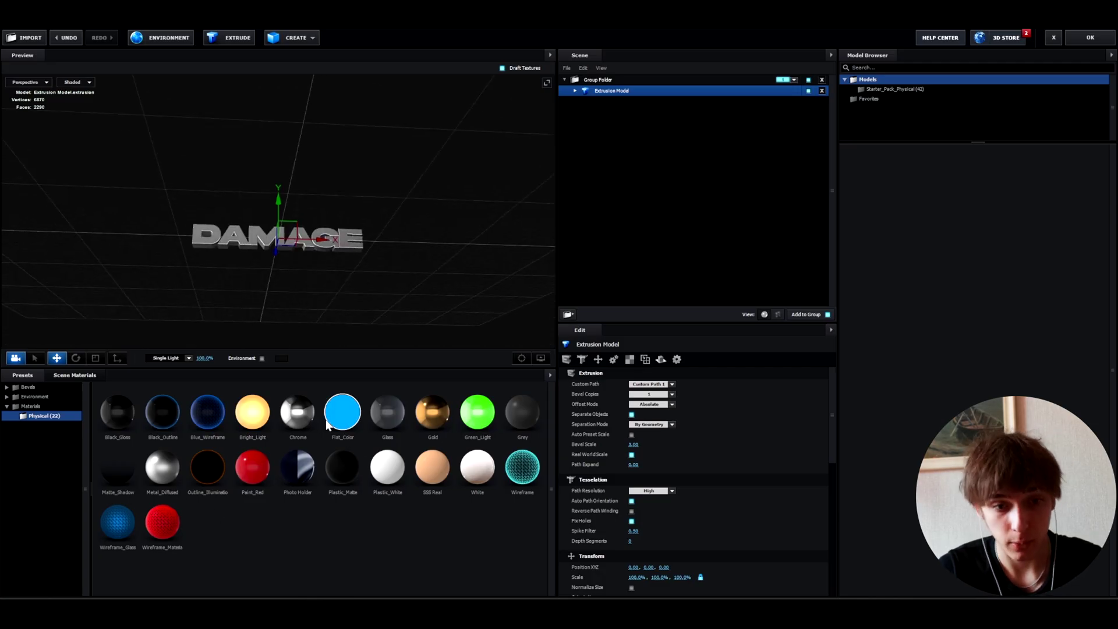
{"action": "left_click", "coordinate": [34, 388]}
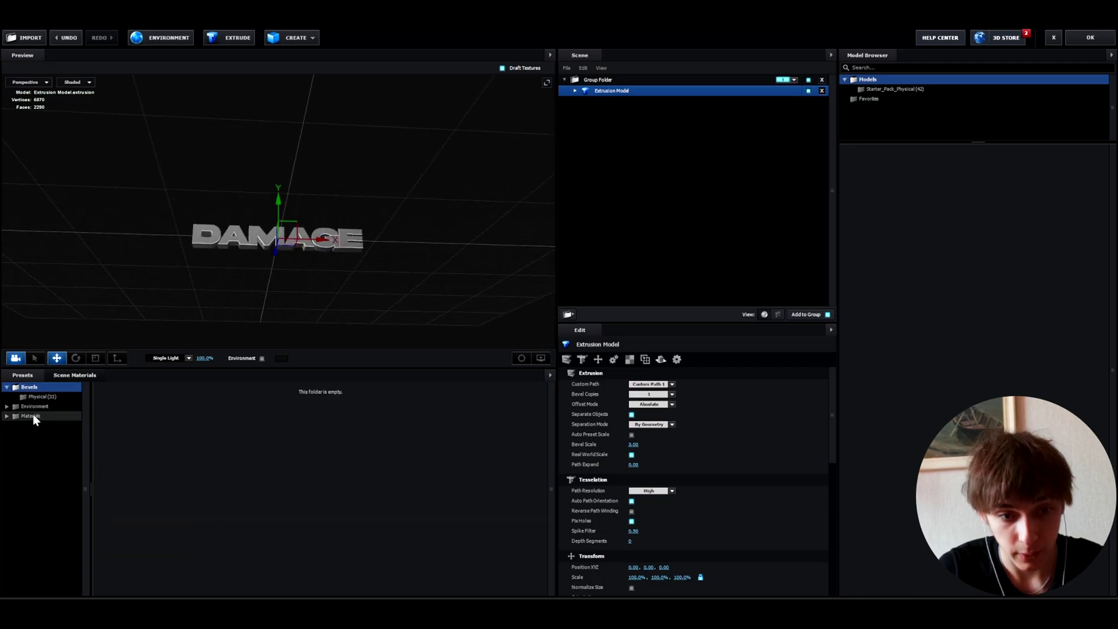
{"action": "left_click", "coordinate": [33, 415]}
{"action": "scroll", "coordinate": [376, 188], "scroll_direction": "up", "scroll_amount": 5}
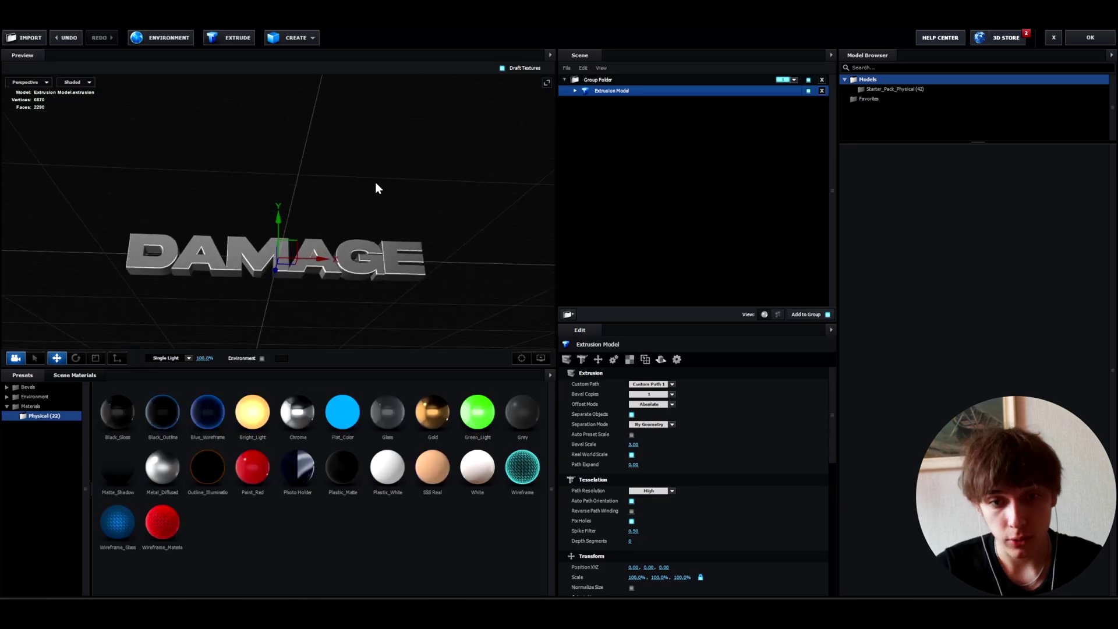
{"action": "left_click_drag", "start_coordinate": [376, 183], "coordinate": [356, 213]}
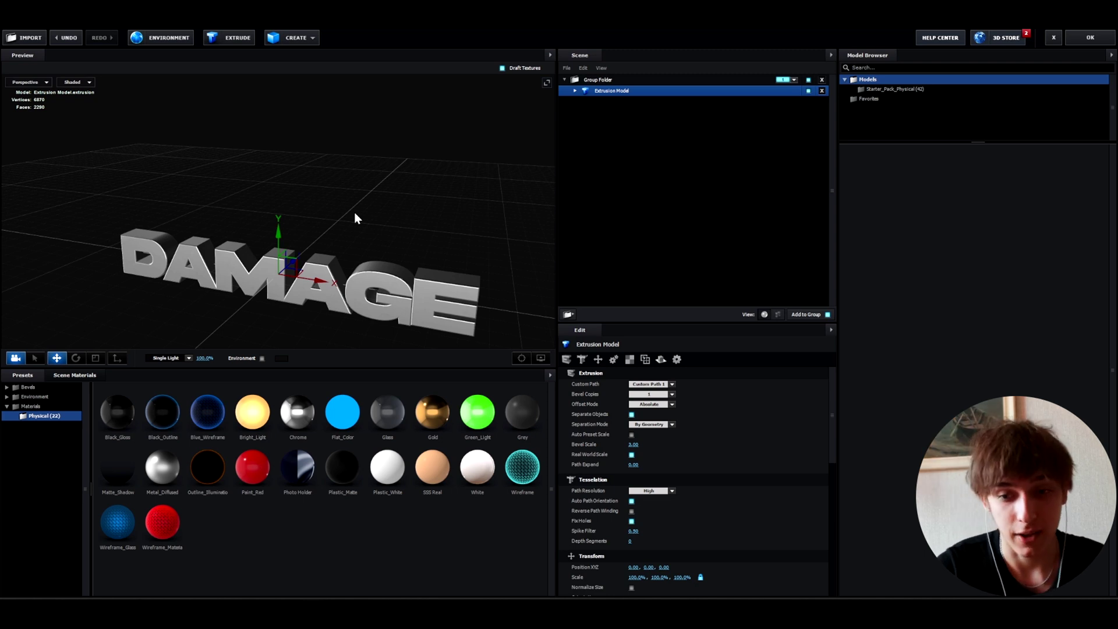
{"action": "left_click_drag", "start_coordinate": [354, 212], "coordinate": [361, 190]}
- Set the Bevel Scale to 4.00 and check the bevel from the side
{"action": "left_click", "coordinate": [633, 444]}
{"action": "type", "text": "4"}
{"action": "key", "text": "Return"}
{"action": "mouse_move", "coordinate": [438, 180]}
{"action": "left_mouse_down"}
{"action": "mouse_move", "coordinate": [432, 143]}
{"action": "mouse_move", "coordinate": [439, 181]}
{"action": "left_mouse_up"}
- Select the Chrome part and set Expand Edges to -0.64 and Bevel Size to 0.06
{"action": "left_click", "coordinate": [574, 90]}
{"action": "left_click", "coordinate": [603, 102]}
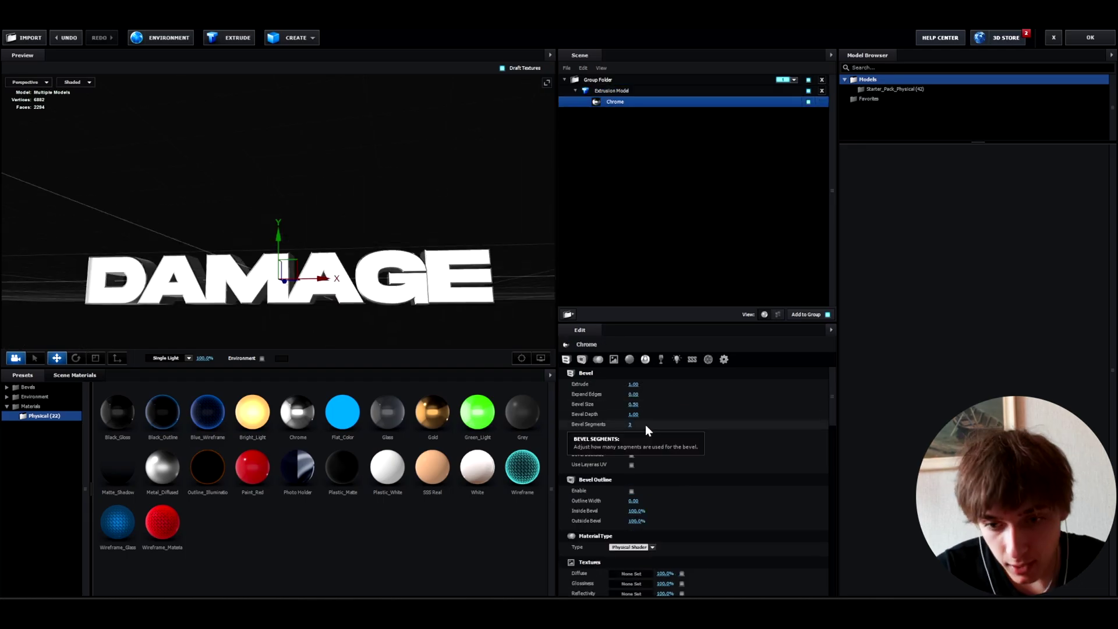
{"action": "type", "text": "-0"}
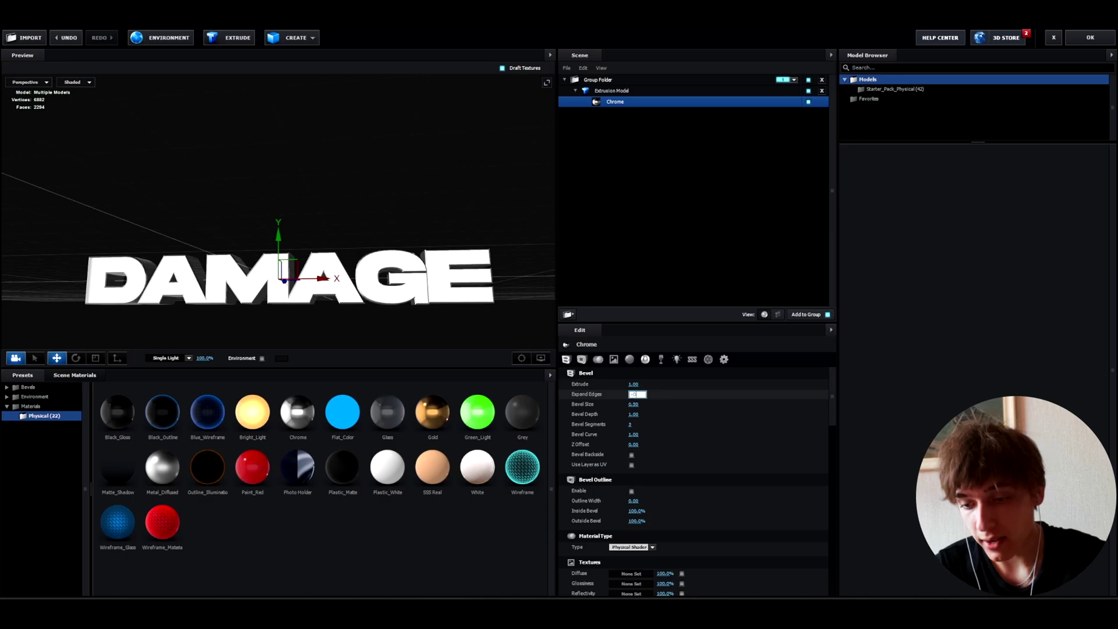
{"action": "key", "text": "Return"}
{"action": "left_click_drag", "start_coordinate": [448, 280], "coordinate": [443, 257]}
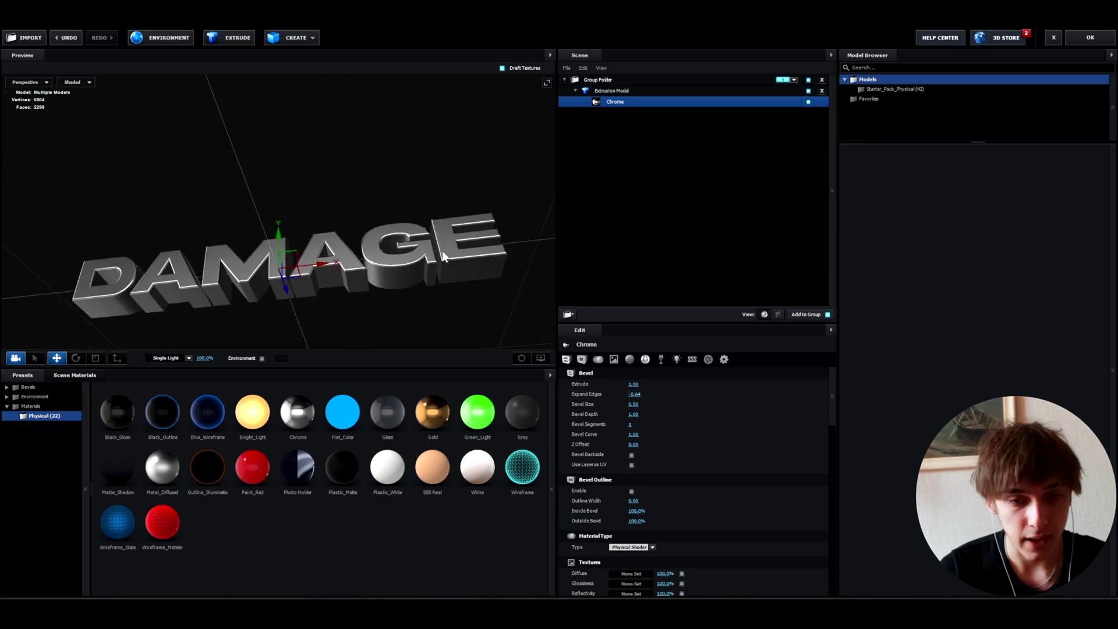
{"action": "left_click", "coordinate": [634, 405]}
{"action": "type", "text": "0.06"}
{"action": "key", "text": "Return"}
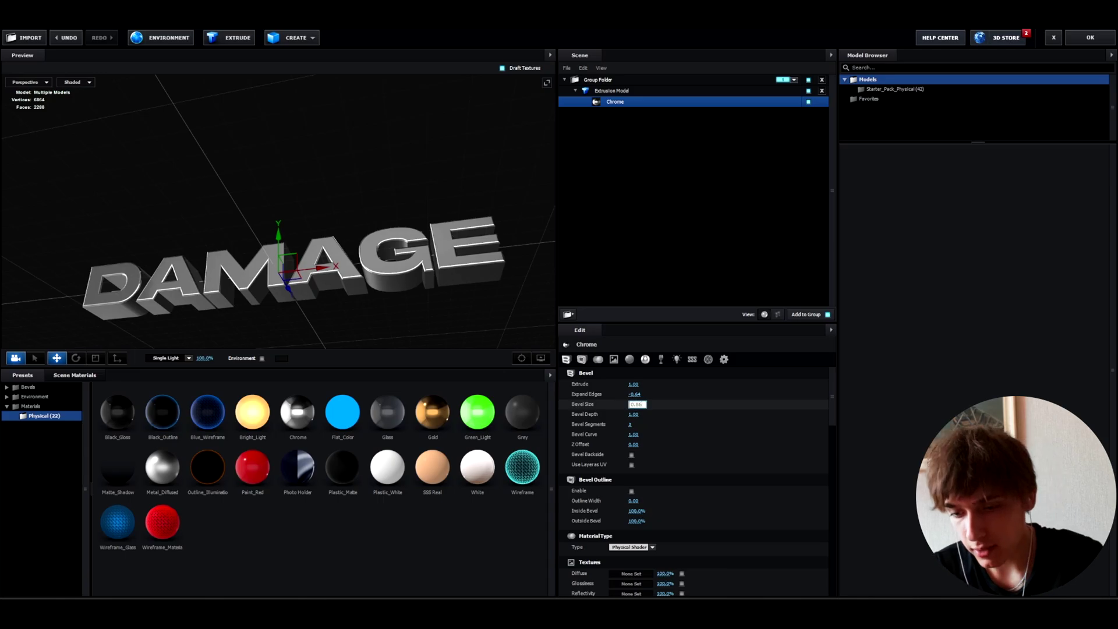
- Set Bevel Depth to -1.96 and Extrude to 1.80, then apply the 3D scene
{"action": "left_click", "coordinate": [633, 414]}
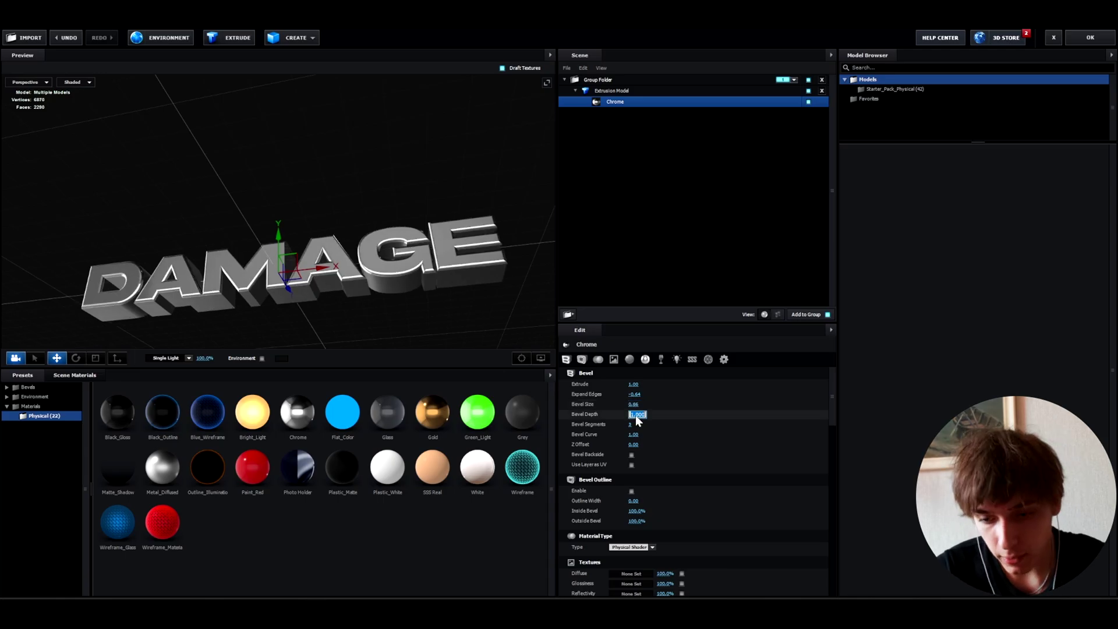
{"action": "type", "text": "1.96"}
{"action": "key", "text": "Return"}
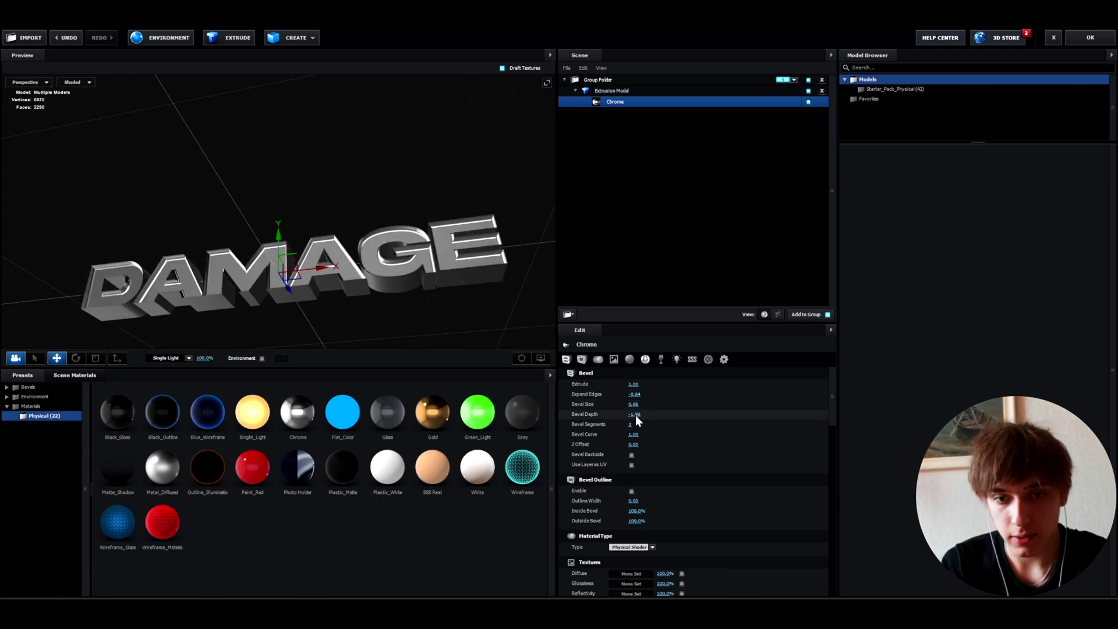
{"action": "left_click_drag", "start_coordinate": [442, 245], "coordinate": [481, 242]}
{"action": "left_click", "coordinate": [634, 385]}
{"action": "type", "text": "1.8"}
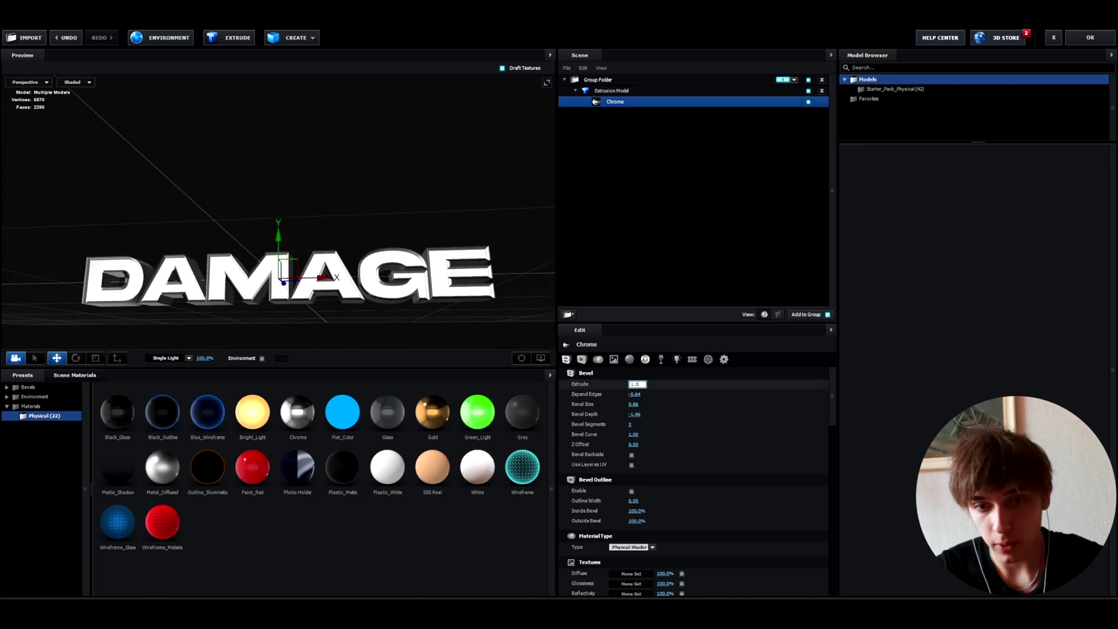
{"action": "key", "text": "Return"}
{"action": "left_click_drag", "start_coordinate": [443, 265], "coordinate": [465, 266]}
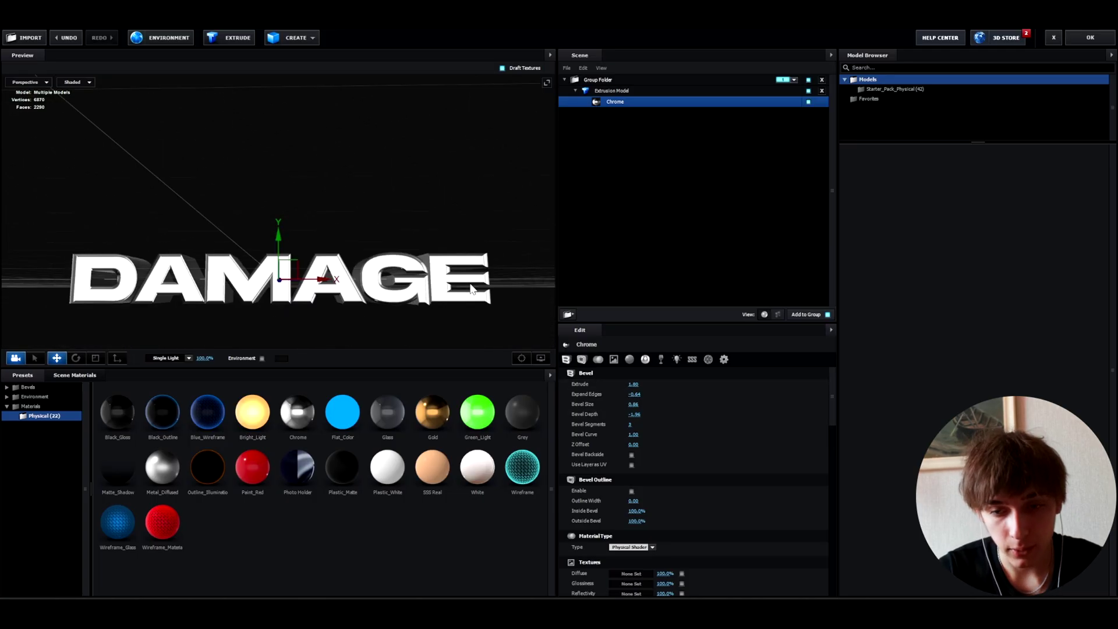
{"action": "left_click", "coordinate": [1083, 37]}
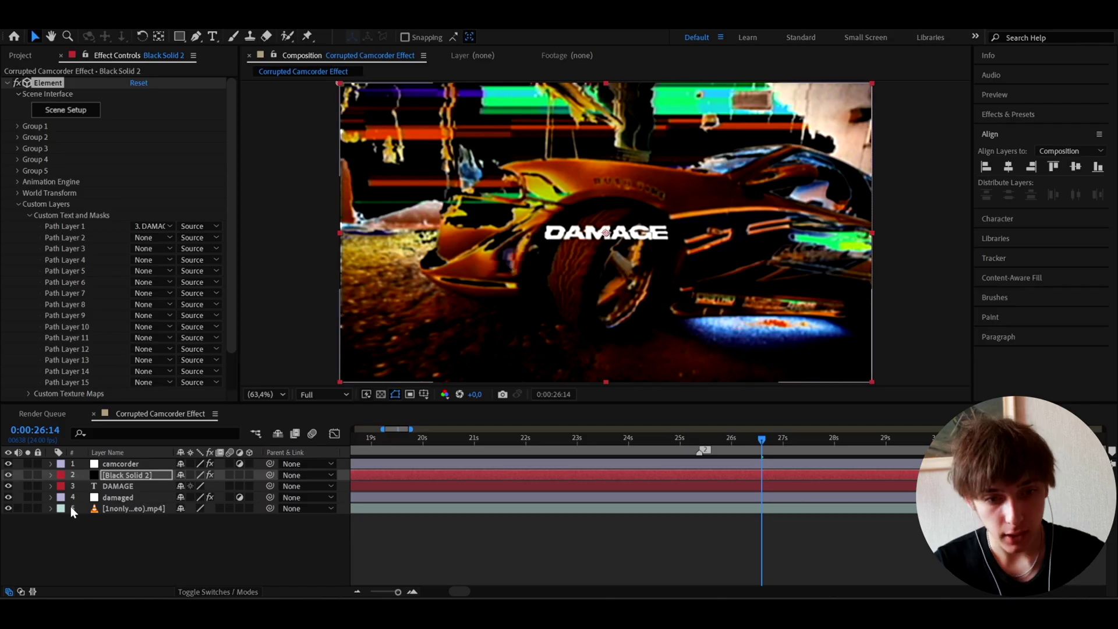
- In Group 1's Particle Look, raise Particle Size to 15.70 and set X Rotation Particle to -24°
{"action": "left_click", "coordinate": [111, 477]}
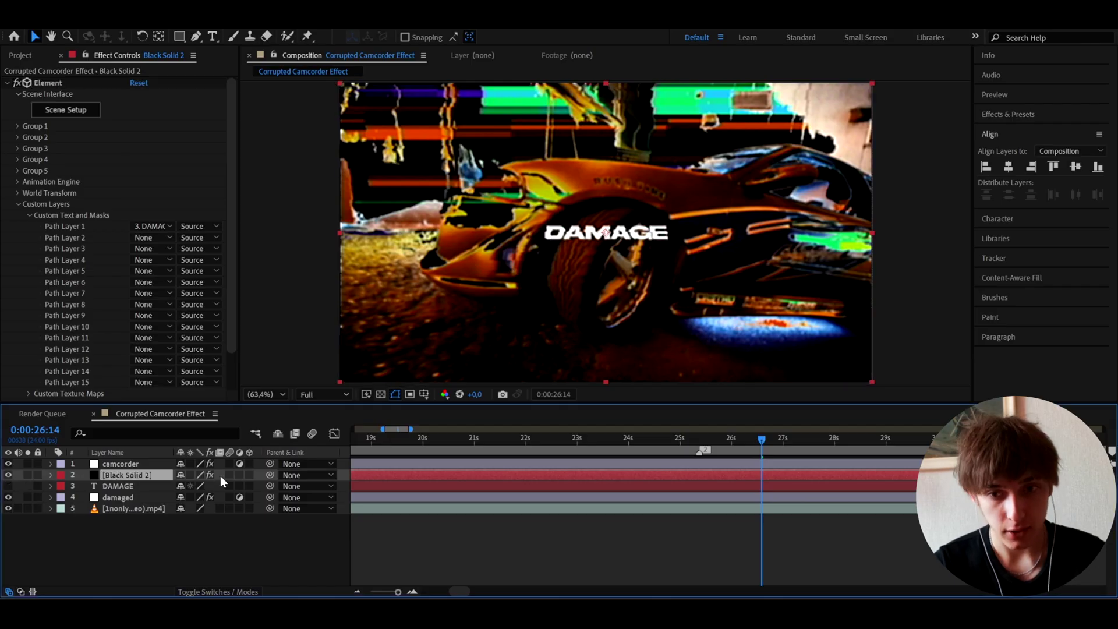
{"action": "left_click", "coordinate": [18, 126]}
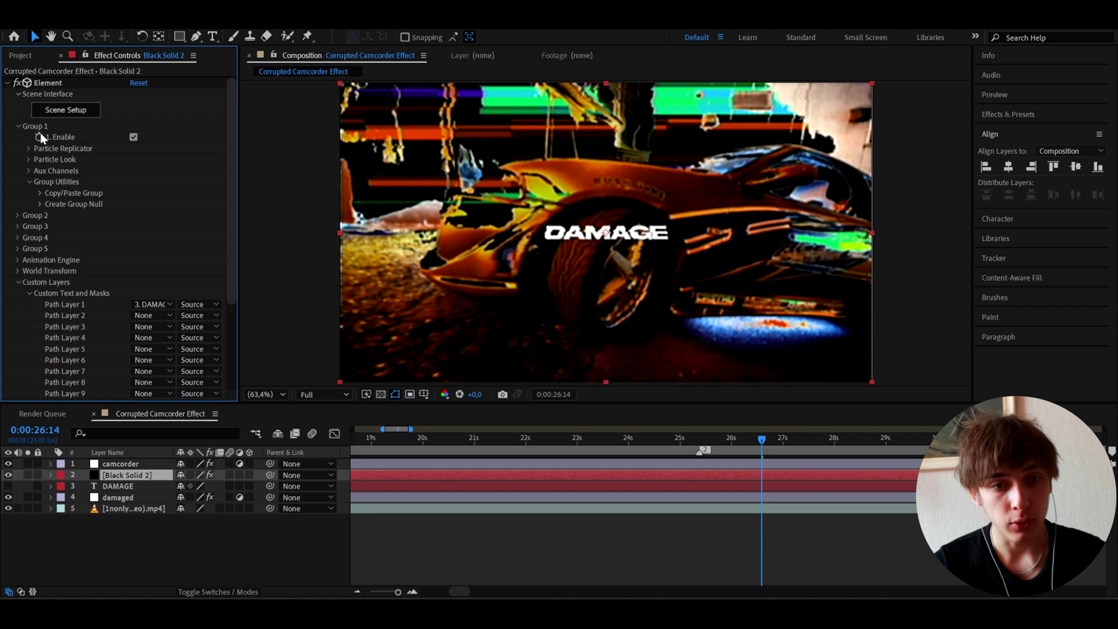
{"action": "left_click", "coordinate": [25, 160]}
{"action": "left_click_drag", "start_coordinate": [139, 171], "coordinate": [166, 170]}
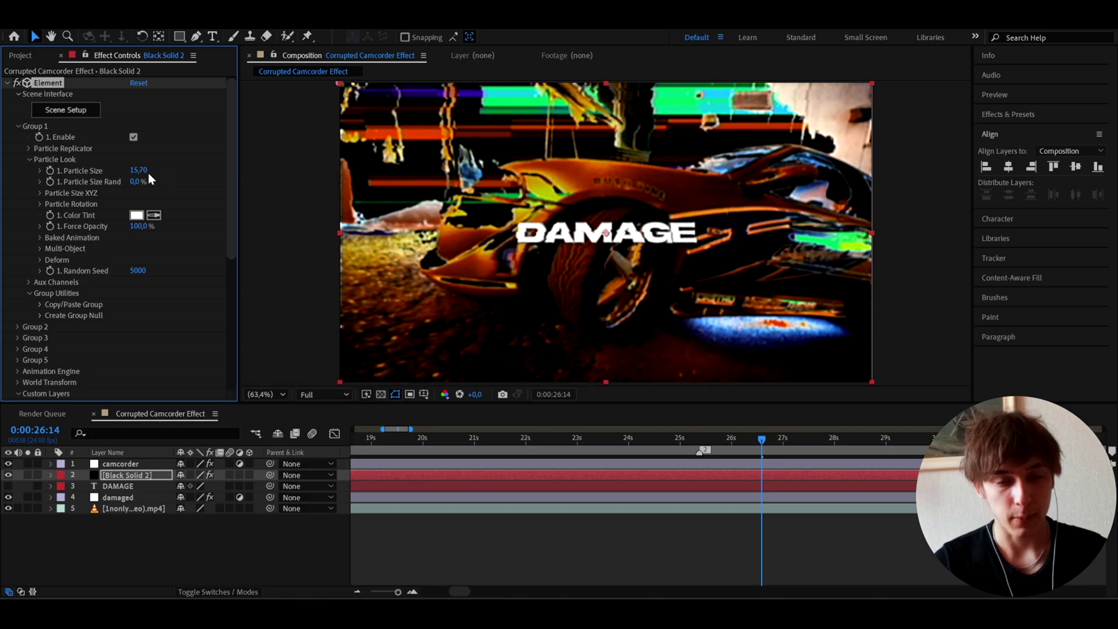
{"action": "left_click", "coordinate": [41, 204]}
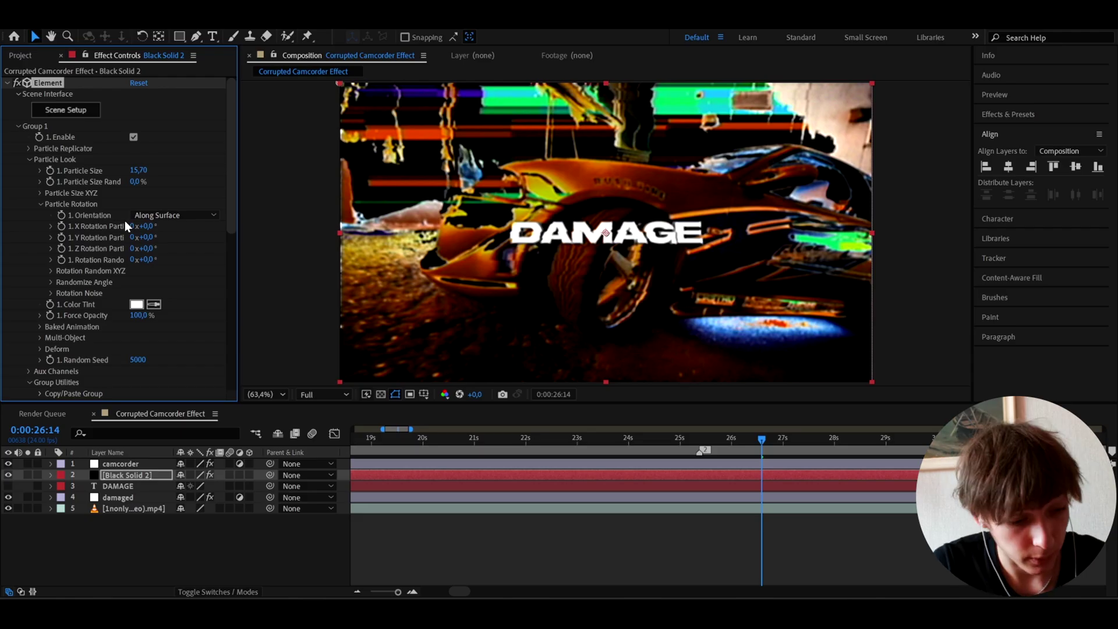
{"action": "left_click", "coordinate": [144, 226]}
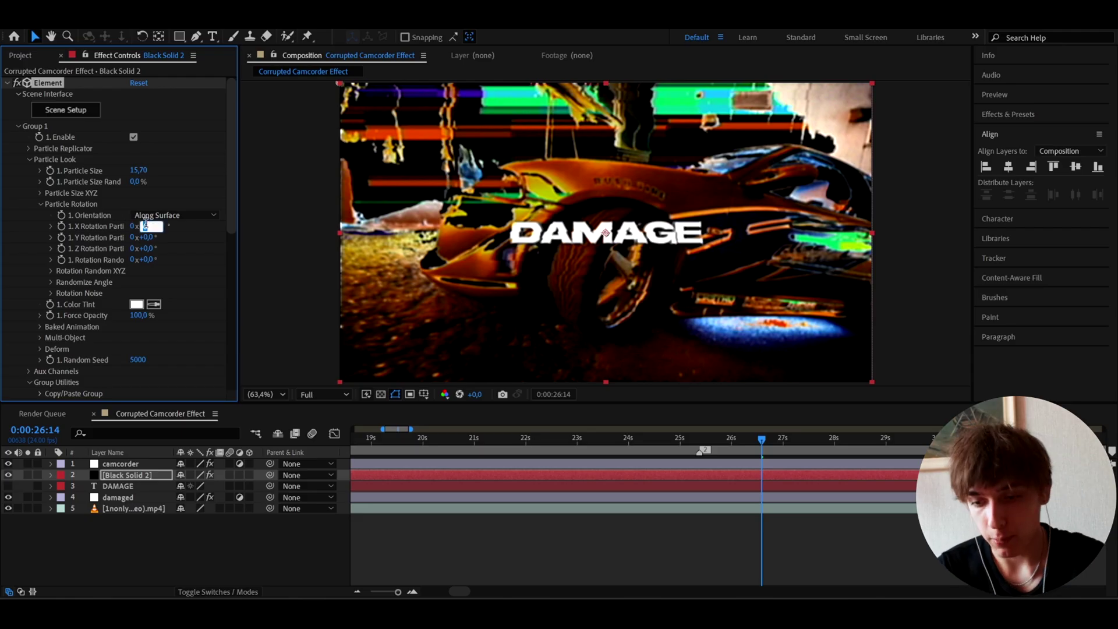
{"action": "type", "text": "-24"}
{"action": "key", "text": "Return"}
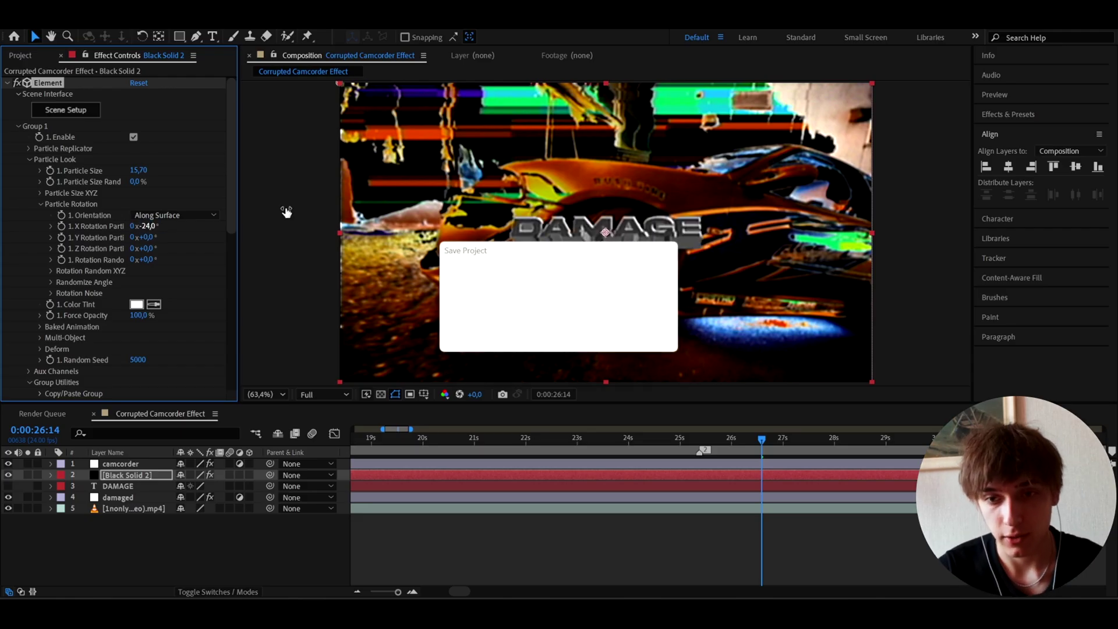
{"action": "left_click", "coordinate": [40, 350]}
- Set the Bend Angle to 61° and Bend Direction to 97°, then preview the curved text
{"action": "left_click", "coordinate": [51, 393]}
{"action": "scroll", "coordinate": [50, 338], "scroll_direction": "down", "scroll_amount": 3}
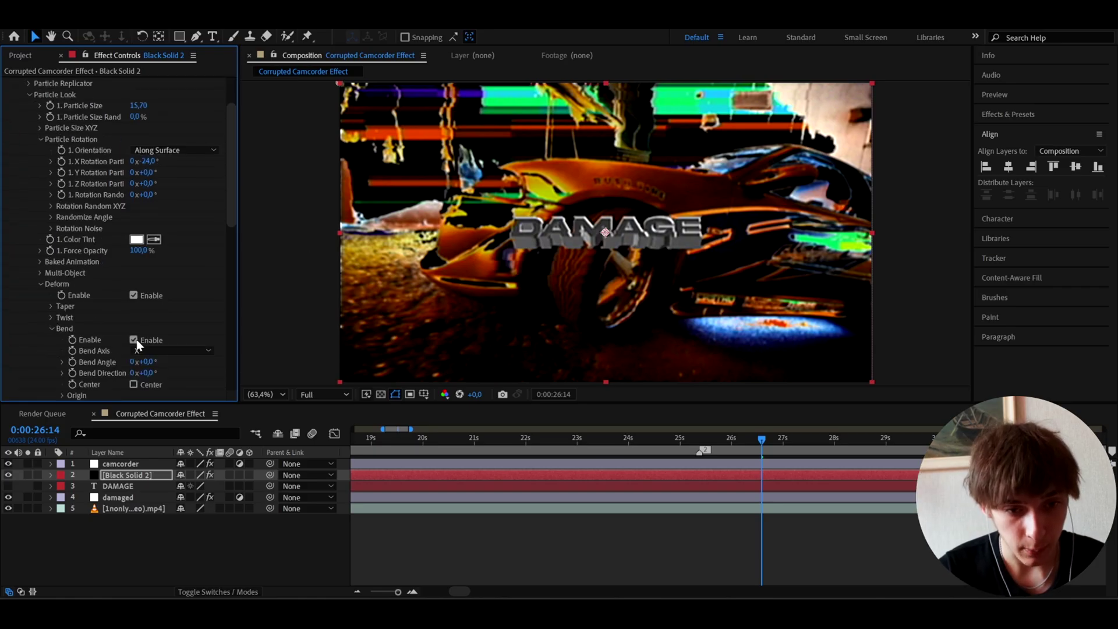
{"action": "left_click", "coordinate": [147, 362]}
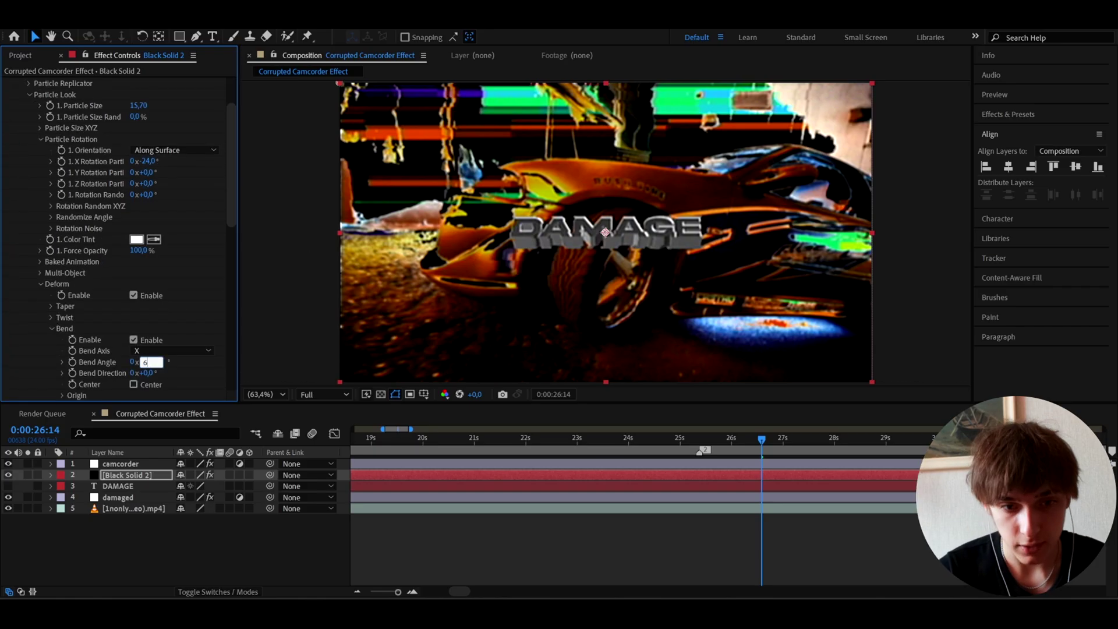
{"action": "key", "text": "Return"}
{"action": "left_click", "coordinate": [146, 373]}
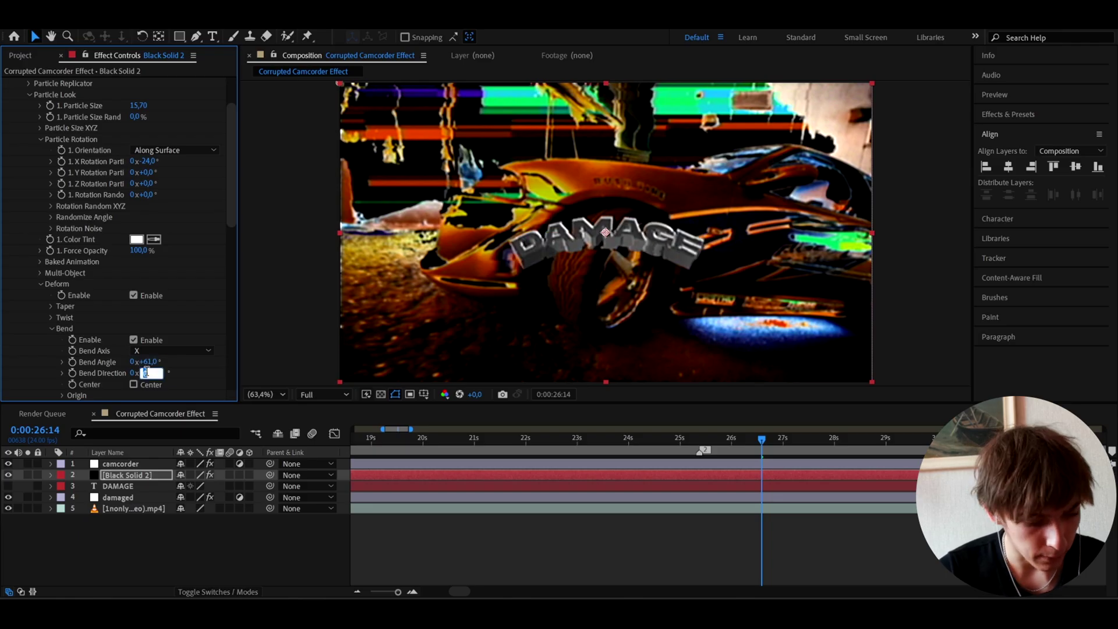
{"action": "key", "text": "Return"}
{"action": "key", "text": "space"}
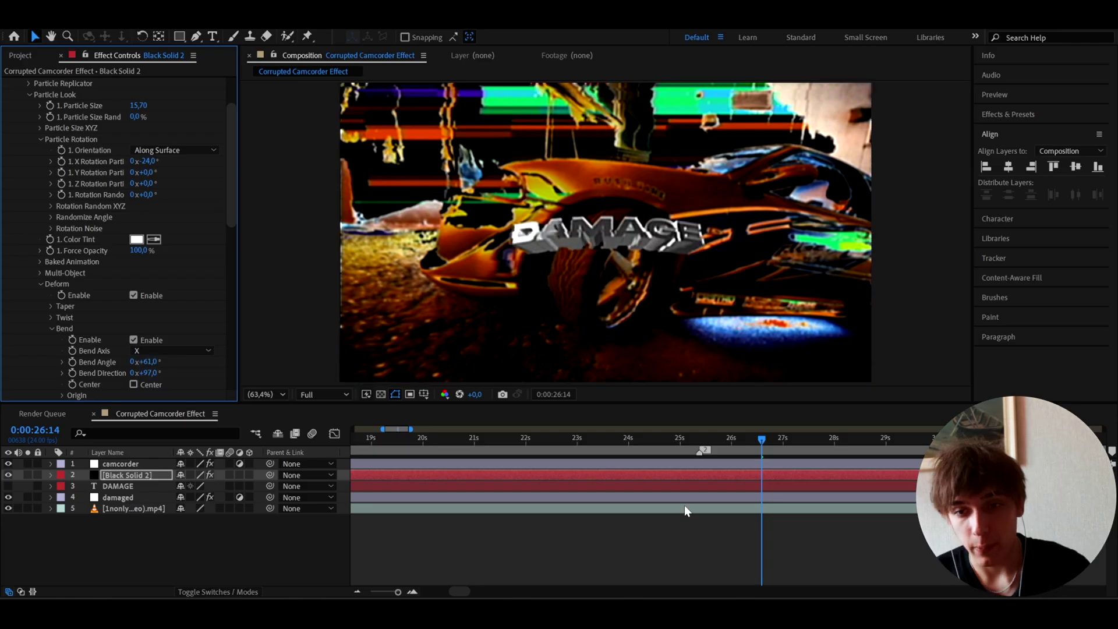
{"action": "left_click_drag", "start_coordinate": [757, 442], "coordinate": [759, 442]}
{"action": "scroll", "coordinate": [48, 347], "scroll_direction": "down", "scroll_amount": 15}
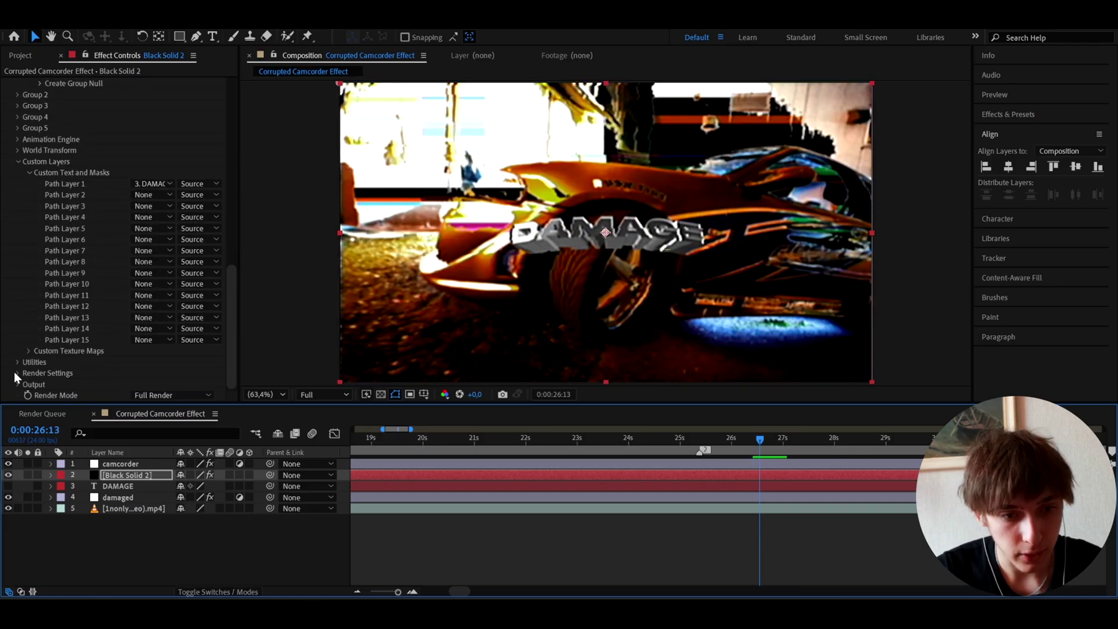
- Under Render Settings' physical environment, rotate the environment 350° on X and inspect the title
{"action": "left_click", "coordinate": [18, 383]}
{"action": "scroll", "coordinate": [51, 263], "scroll_direction": "down", "scroll_amount": 5}
{"action": "left_click", "coordinate": [28, 251]}
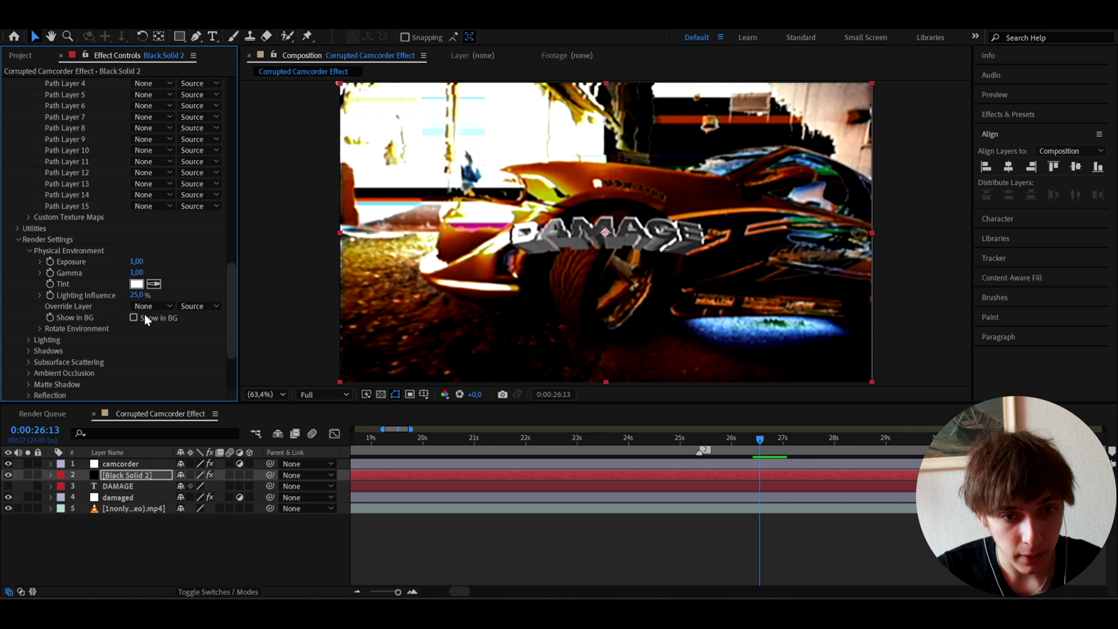
{"action": "left_click", "coordinate": [43, 330]}
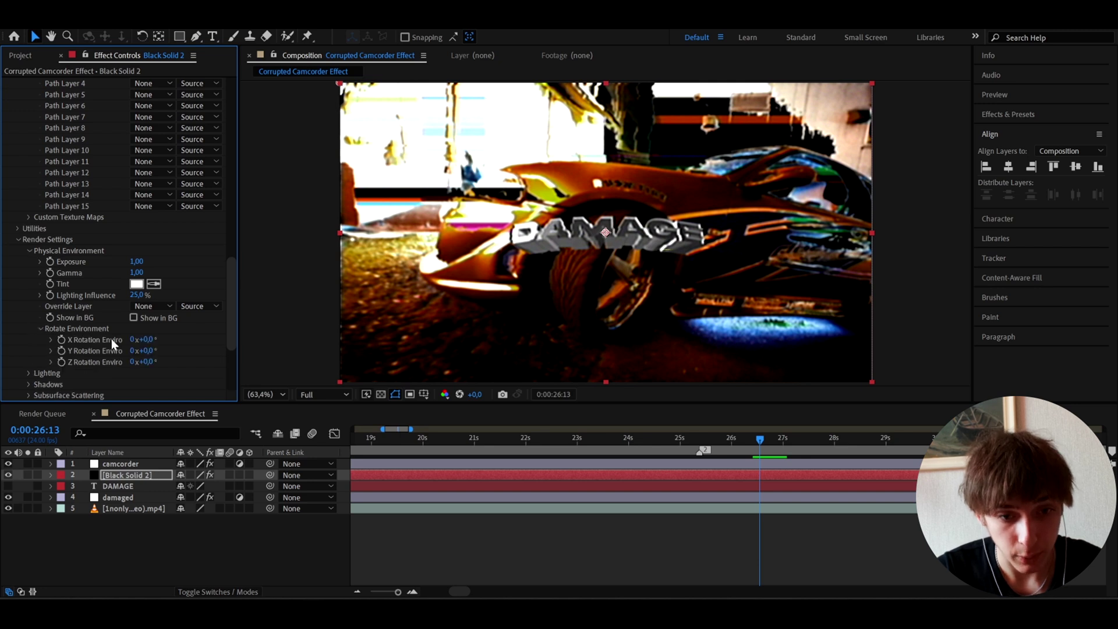
{"action": "left_click", "coordinate": [148, 339]}
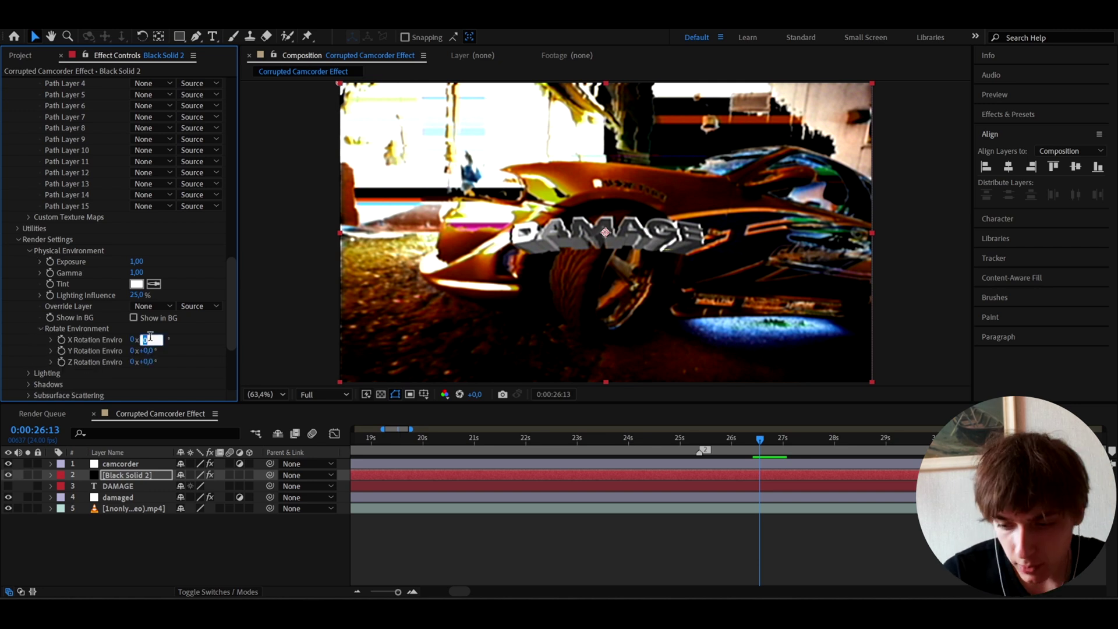
{"action": "key", "text": "Return"}
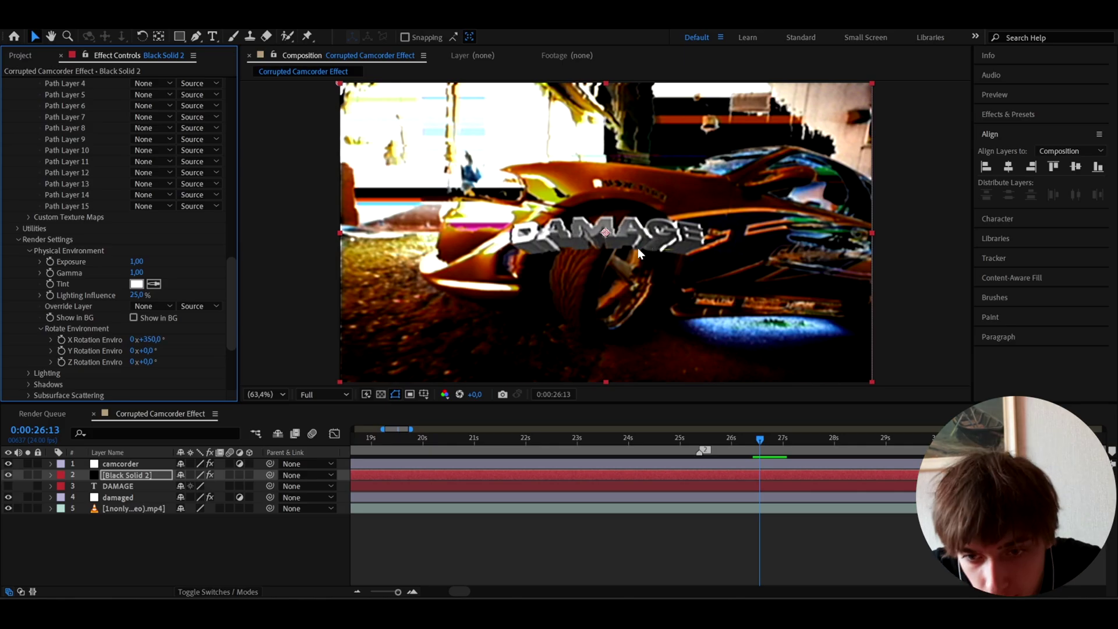
{"action": "key", "text": "slash"}
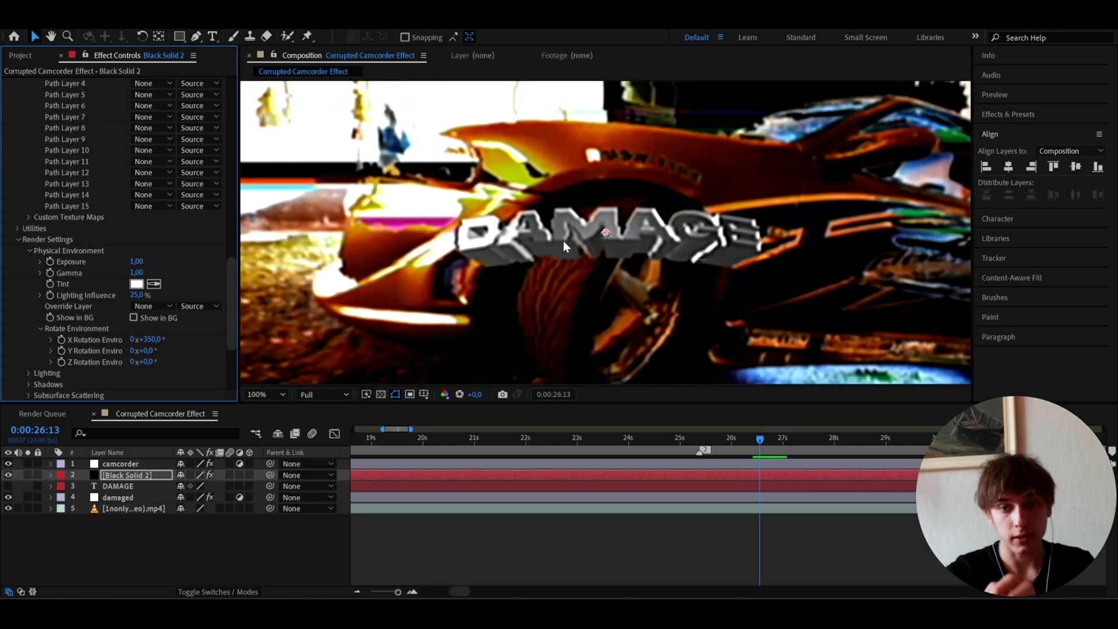
{"action": "left_click", "coordinate": [278, 394]}
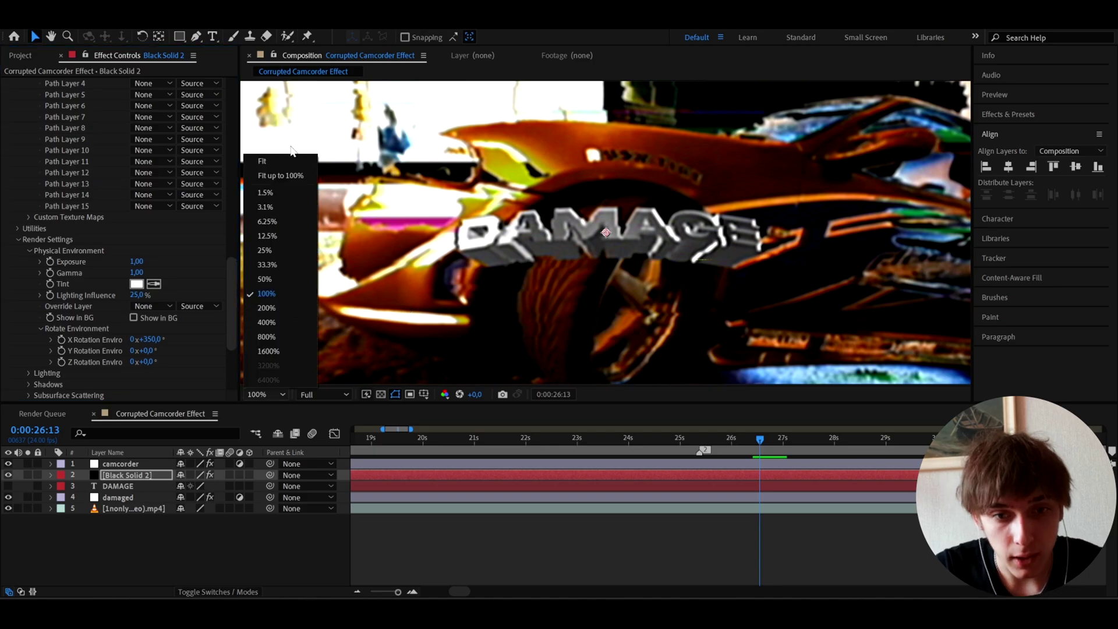
{"action": "left_click", "coordinate": [262, 161]}
- Set the environment's Y Rotation to 129° and Z Rotation to -129°
{"action": "left_click", "coordinate": [148, 351]}
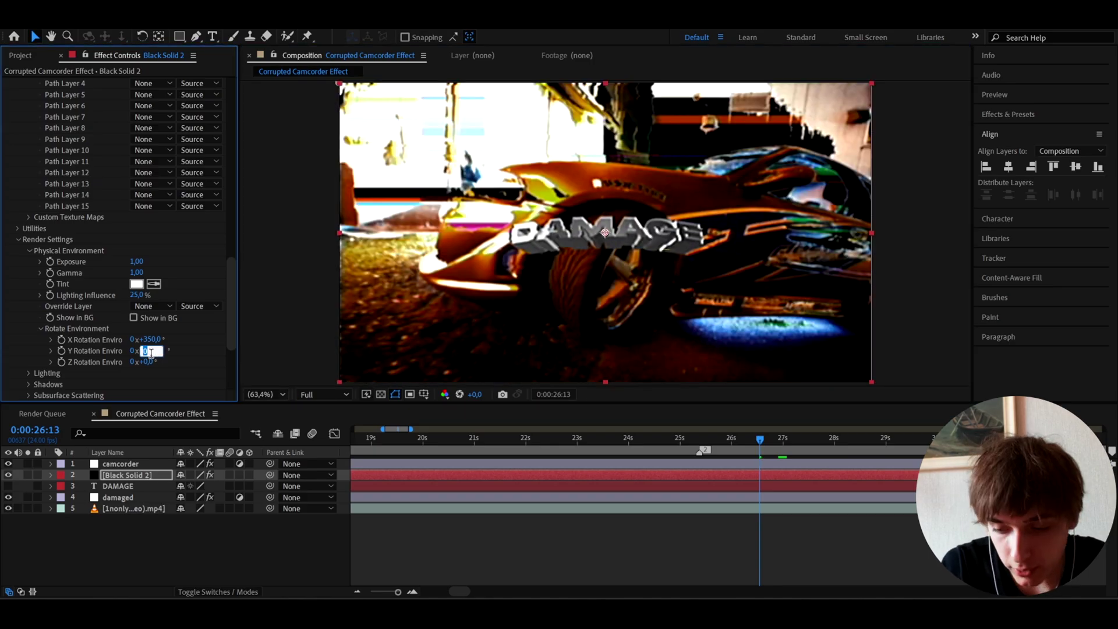
{"action": "key", "text": "Return"}
{"action": "left_click", "coordinate": [149, 362]}
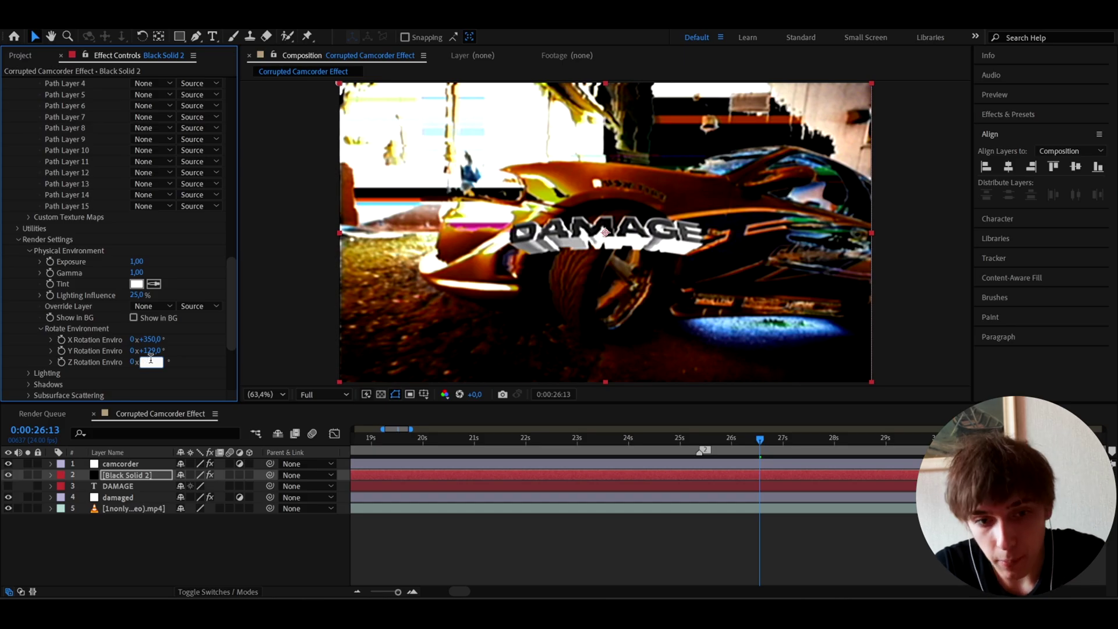
{"action": "type", "text": "-129"}
{"action": "key", "text": "Return"}
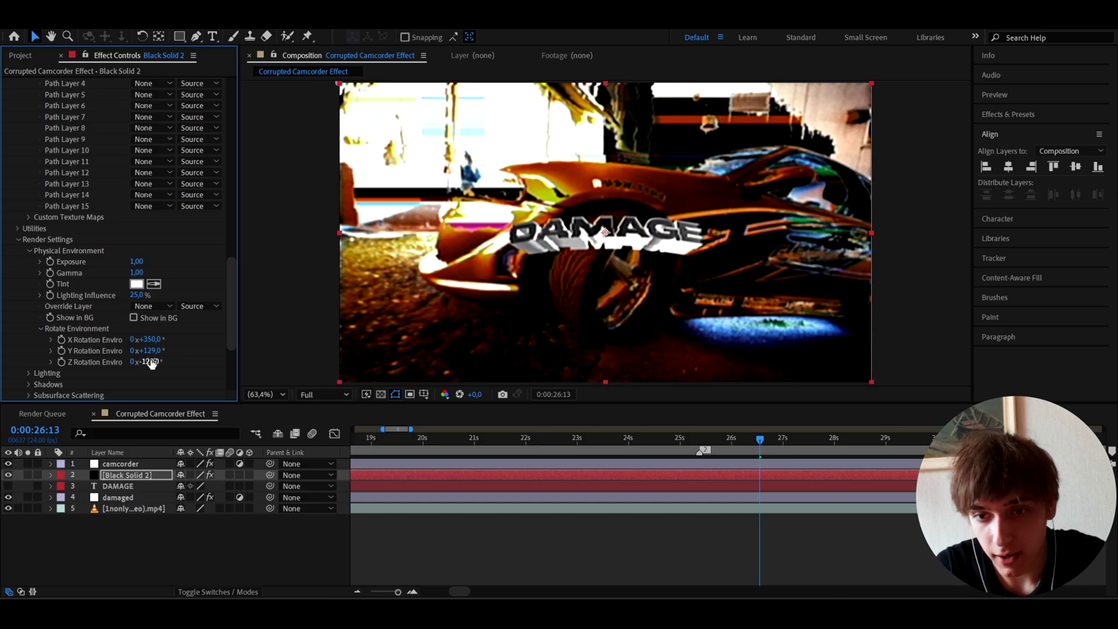
{"action": "scroll", "coordinate": [117, 263], "scroll_direction": "down", "scroll_amount": 5}
{"action": "left_click", "coordinate": [373, 481]}
- Apply S_DigitalDamage to Black Solid 2 with Intensity 1,26 and Time Intensity 1,72
{"action": "key", "text": "ctrl+space"}
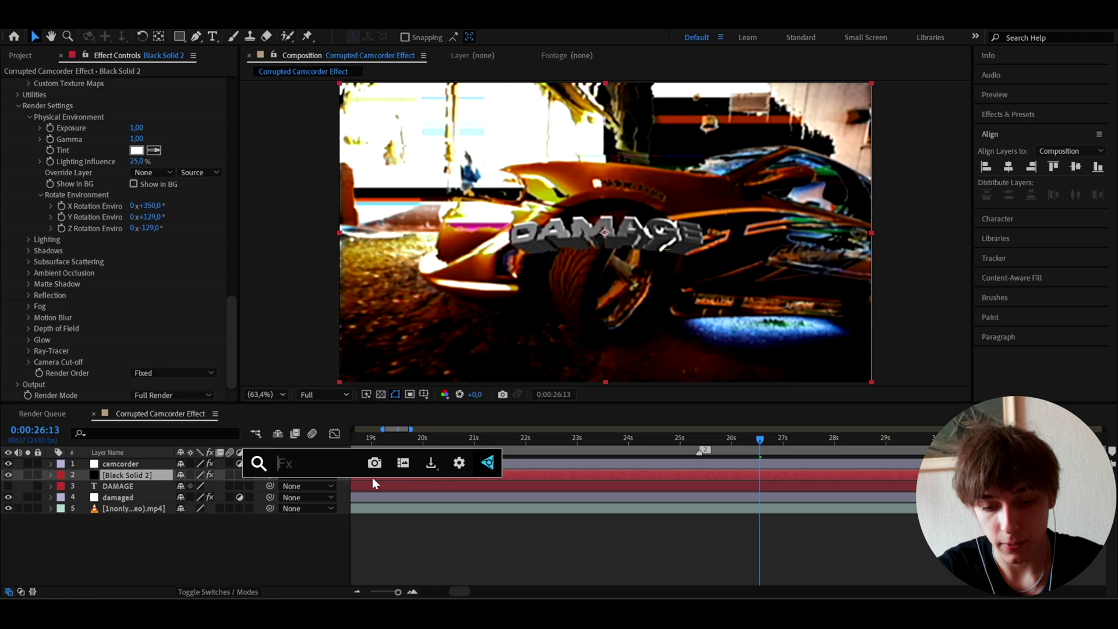
{"action": "type", "text": "s_digi"}
{"action": "left_click", "coordinate": [358, 466]}
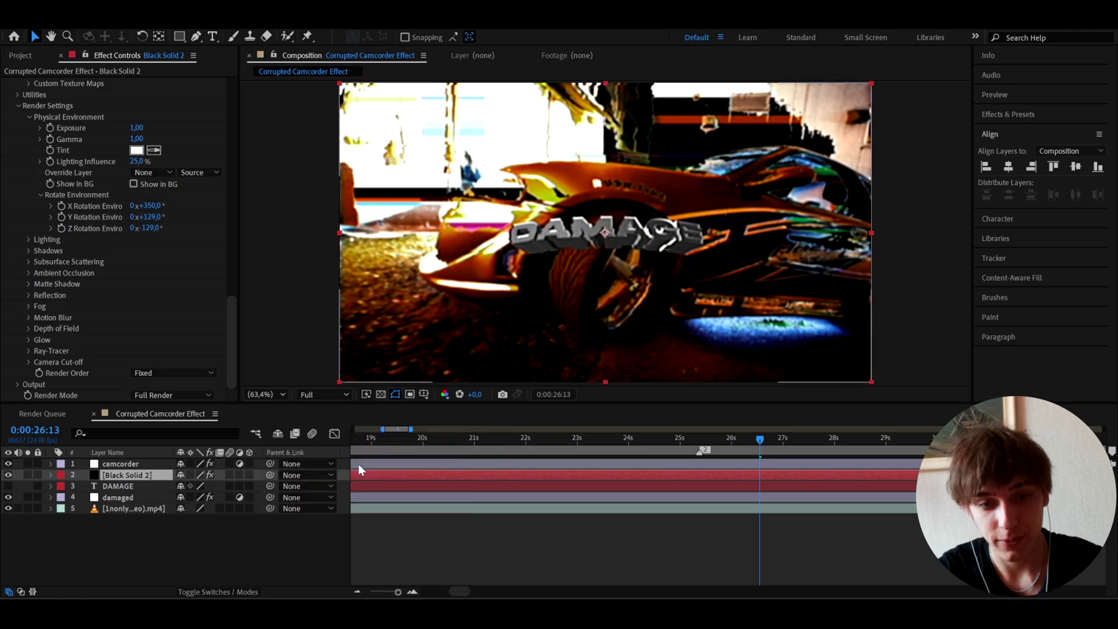
{"action": "left_click", "coordinate": [142, 160]}
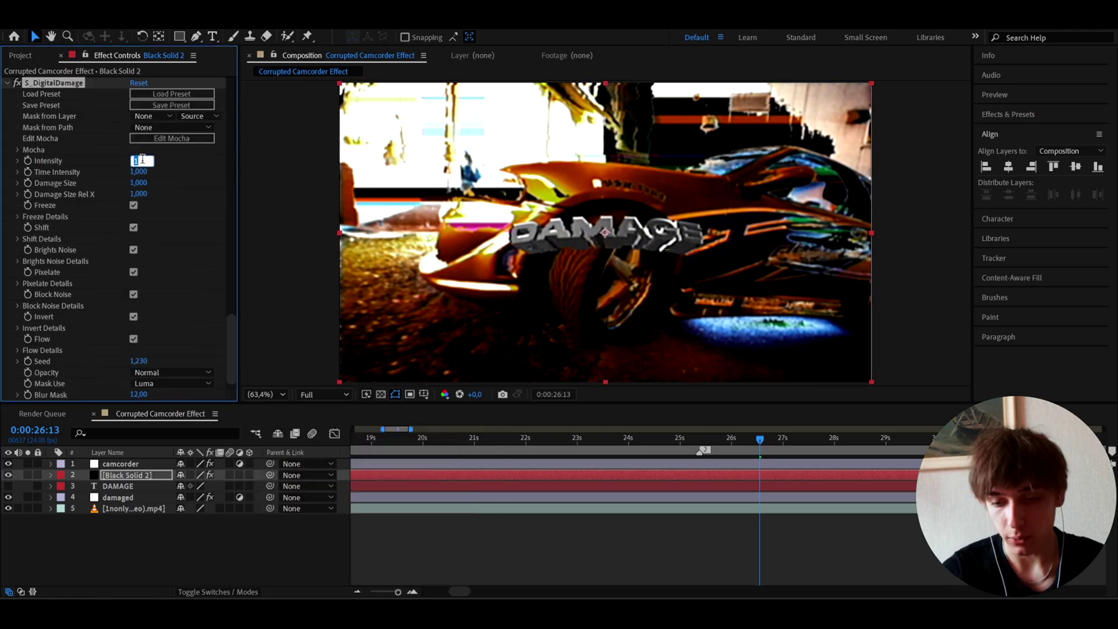
{"action": "type", "text": "1,26"}
{"action": "left_click", "coordinate": [141, 171]}
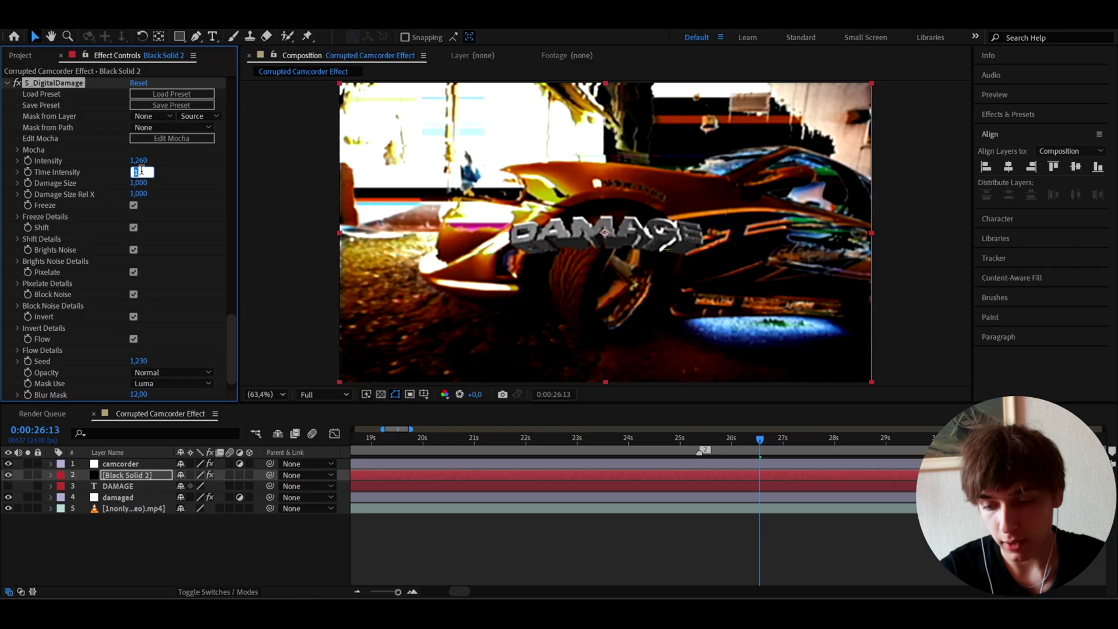
{"action": "key", "text": "Return"}
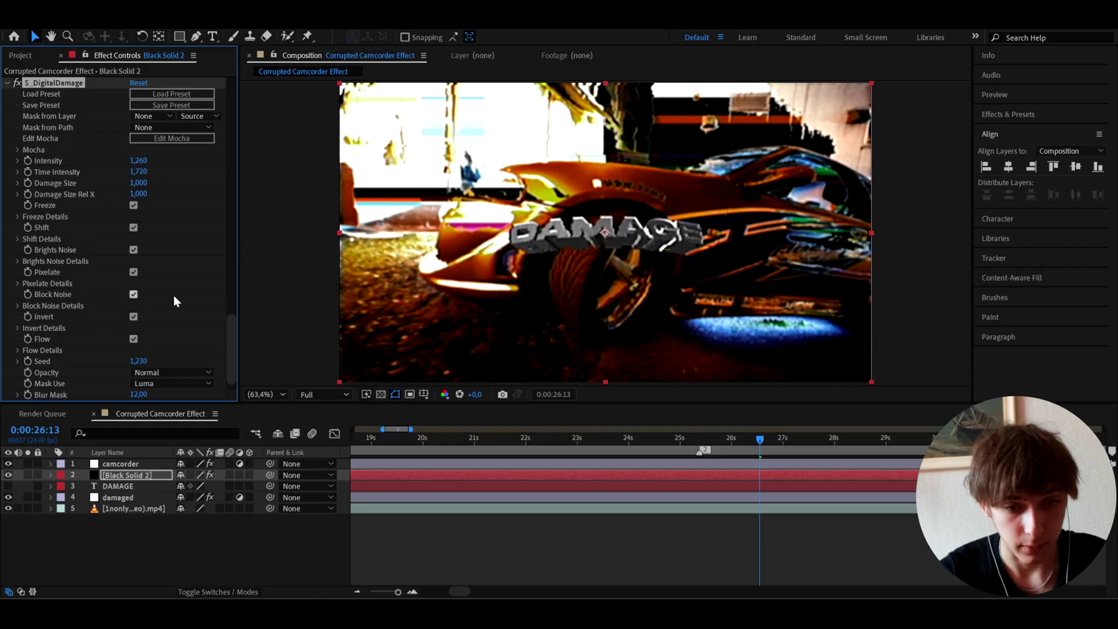
{"action": "scroll", "coordinate": [173, 295], "scroll_direction": "down", "scroll_amount": 2}
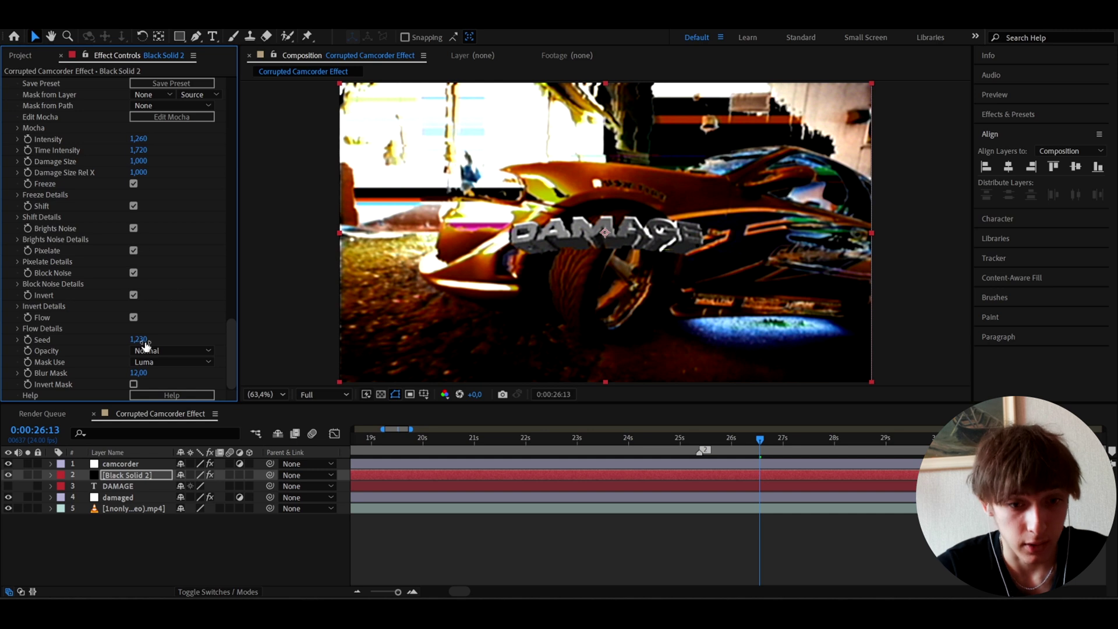
- Apply Deep Glow 2 to the title layer with Exposure 0,30
{"action": "key", "text": "ctrl+space"}
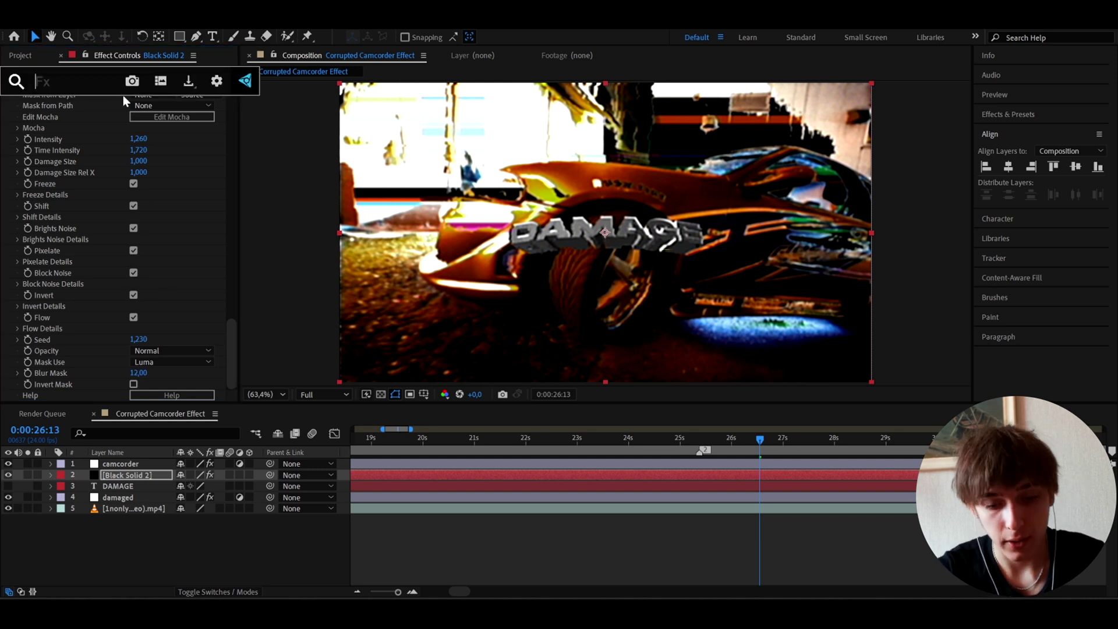
{"action": "type", "text": "deep"}
{"action": "left_click", "coordinate": [103, 118]}
{"action": "left_click", "coordinate": [136, 150]}
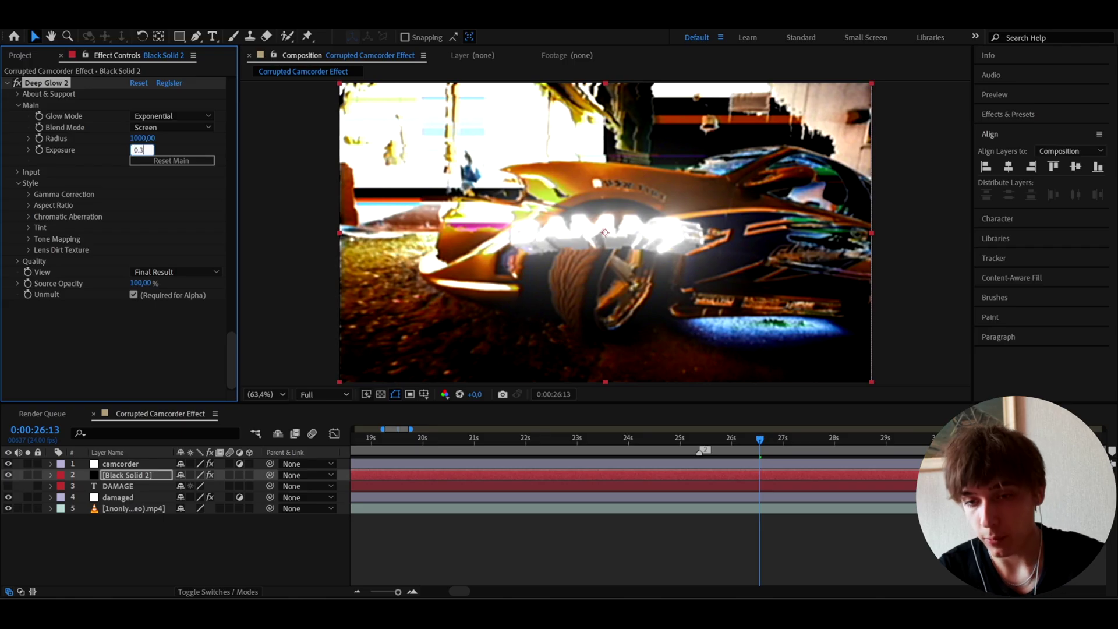
{"action": "key", "text": "Return"}
- At 0:00:25:10, scale Black Solid 2 up to 153×290% to enlarge the glowing title
{"action": "left_click", "coordinate": [702, 449]}
{"action": "left_click", "coordinate": [110, 475]}
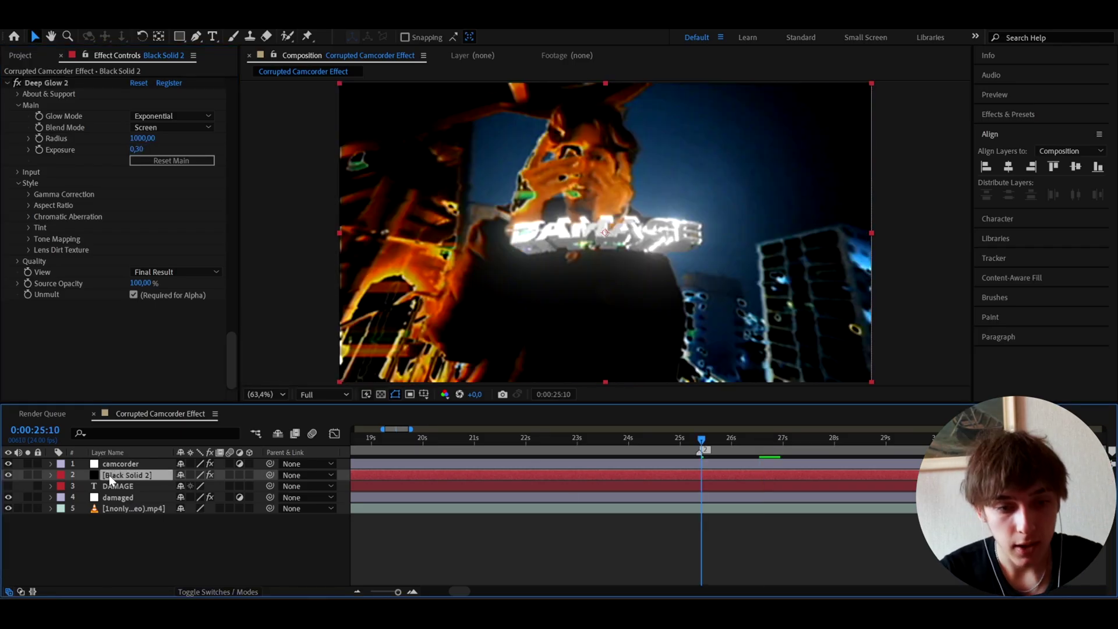
{"action": "key", "text": "s"}
{"action": "left_click_drag", "start_coordinate": [198, 485], "coordinate": [300, 484]}
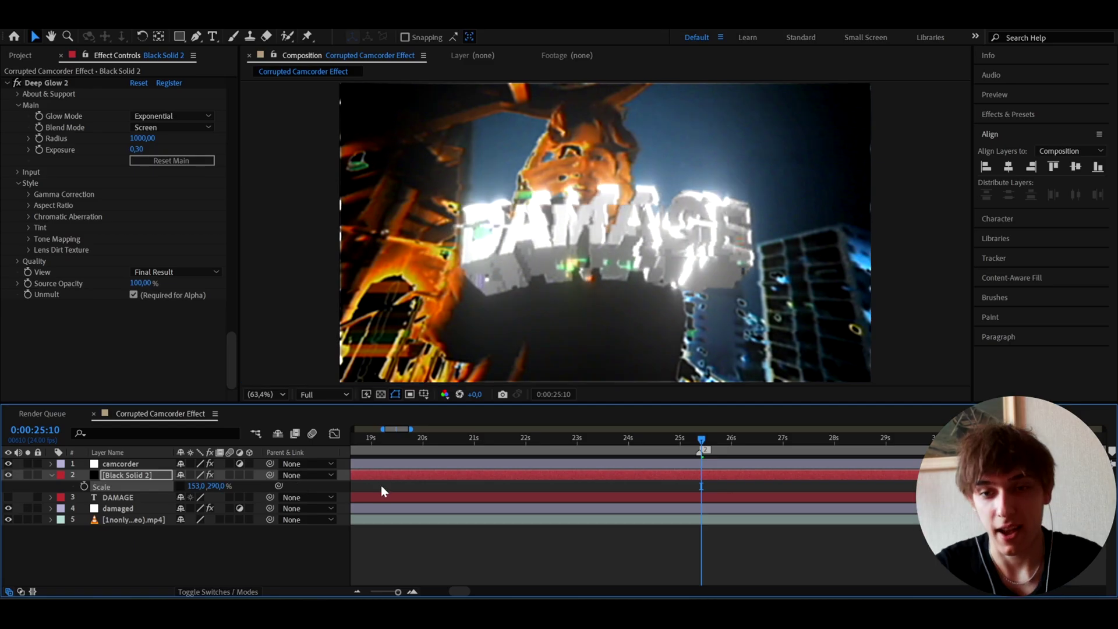
{"action": "key", "text": "space"}
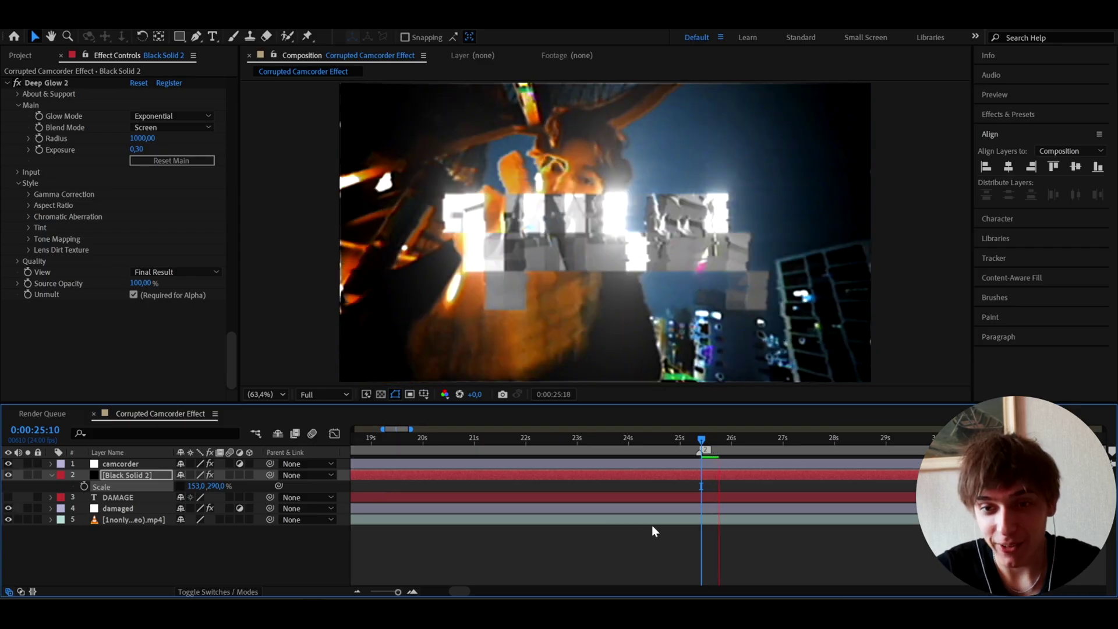
{"action": "scroll", "coordinate": [705, 481], "scroll_direction": "up", "scroll_amount": 4}
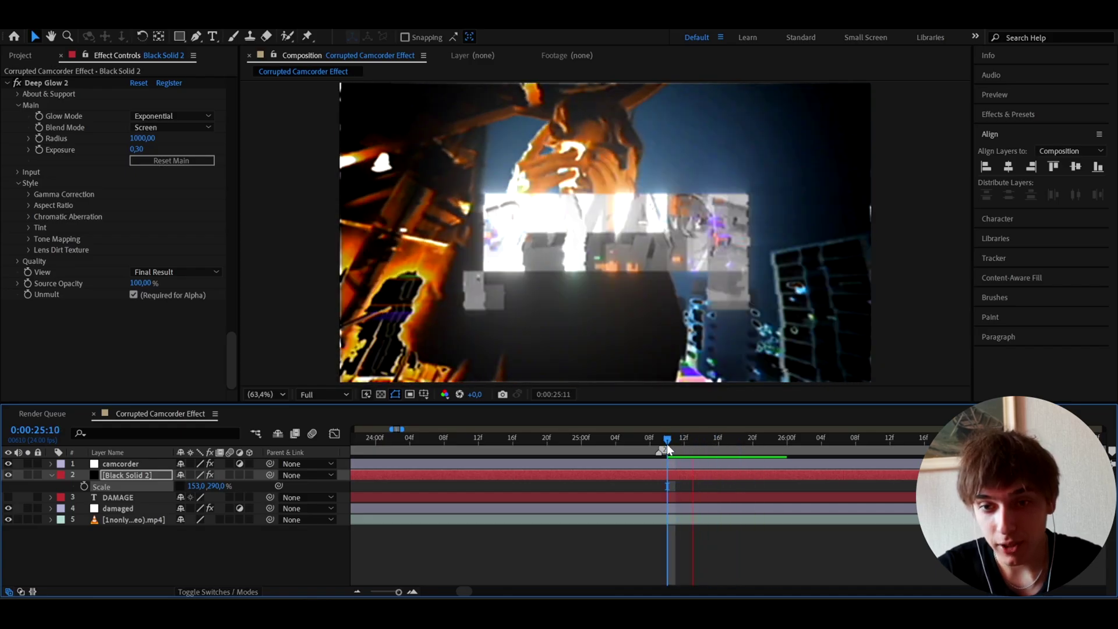
{"action": "mouse_move", "coordinate": [666, 444]}
{"action": "left_mouse_down"}
{"action": "mouse_move", "coordinate": [791, 454]}
{"action": "mouse_move", "coordinate": [653, 456]}
{"action": "left_mouse_up"}
{"action": "key", "text": "space"}
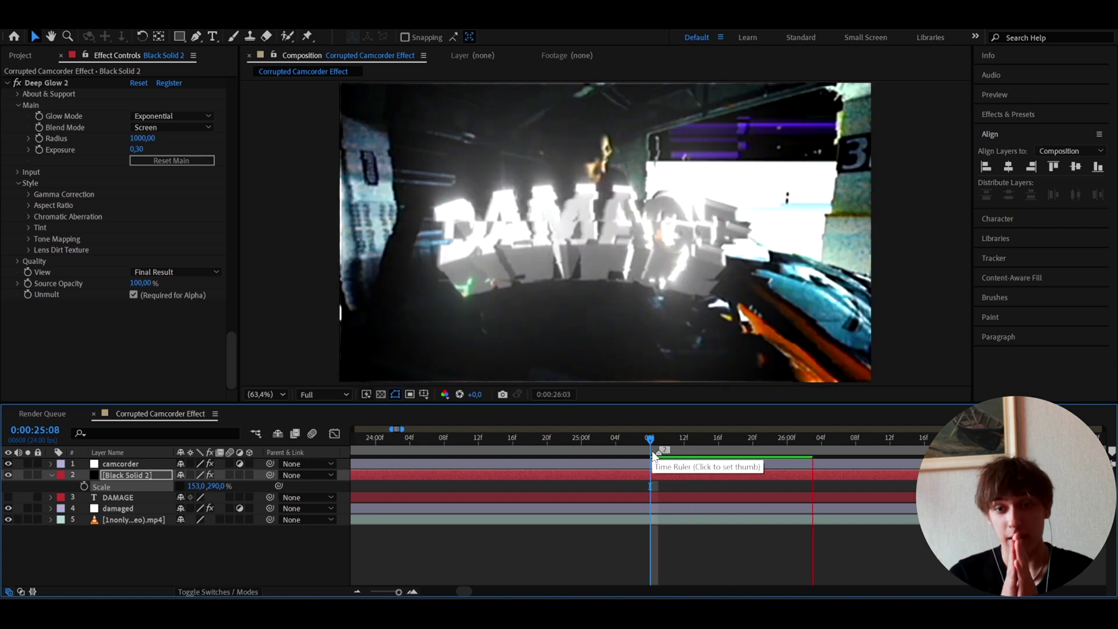
{"action": "key", "text": "space"}
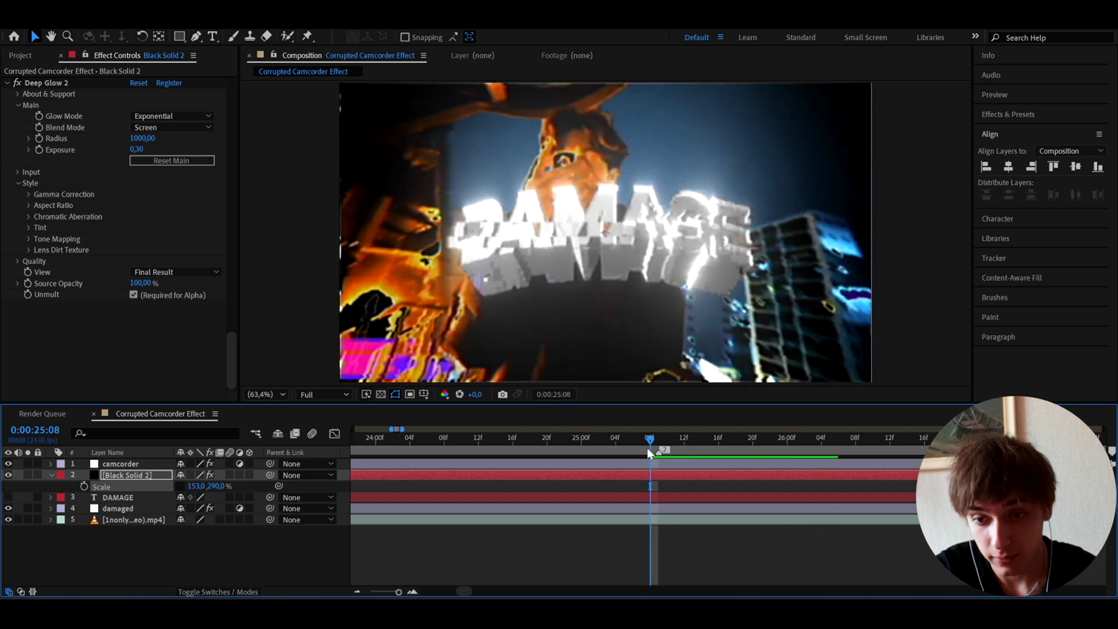
{"action": "left_click", "coordinate": [632, 464]}
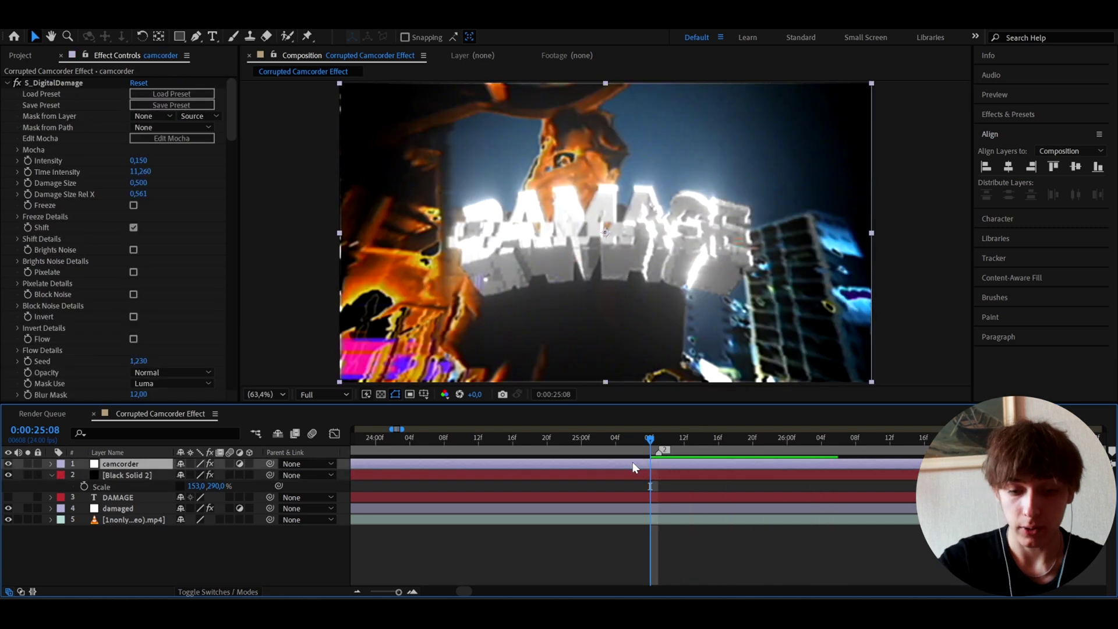
- Add a new top adjustment layer with Motion Tile at Output Width 75
{"action": "key", "text": "ctrl+alt+y"}
{"action": "key", "text": "ctrl+space"}
{"action": "type", "text": "motio"}
{"action": "key", "text": "Return"}
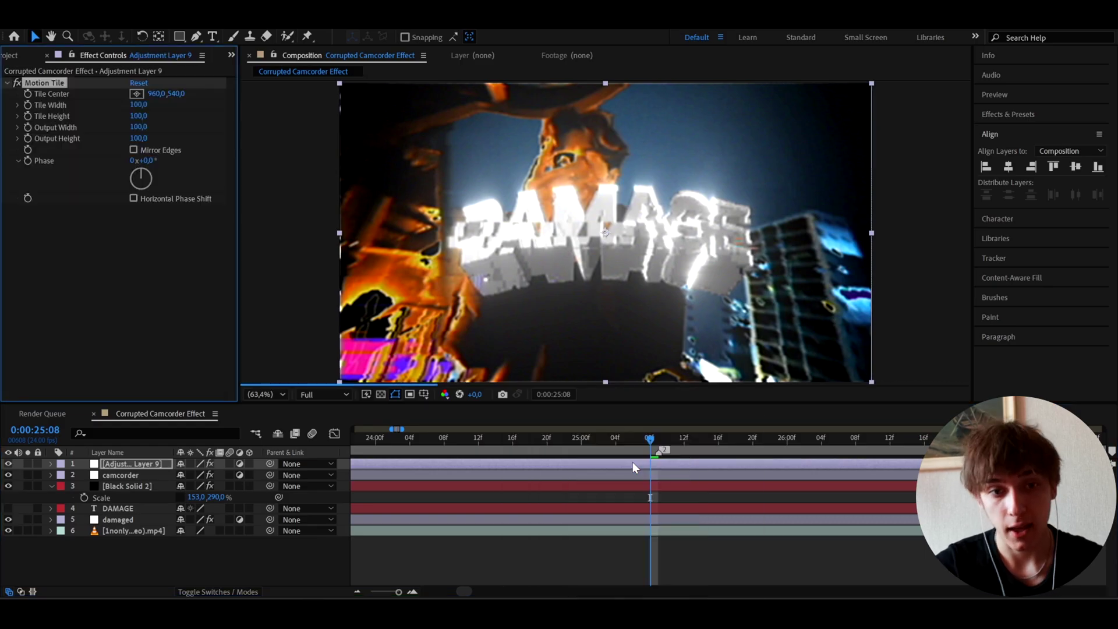
{"action": "left_click", "coordinate": [139, 127]}
{"action": "type", "text": "75"}
{"action": "key", "text": "Return"}
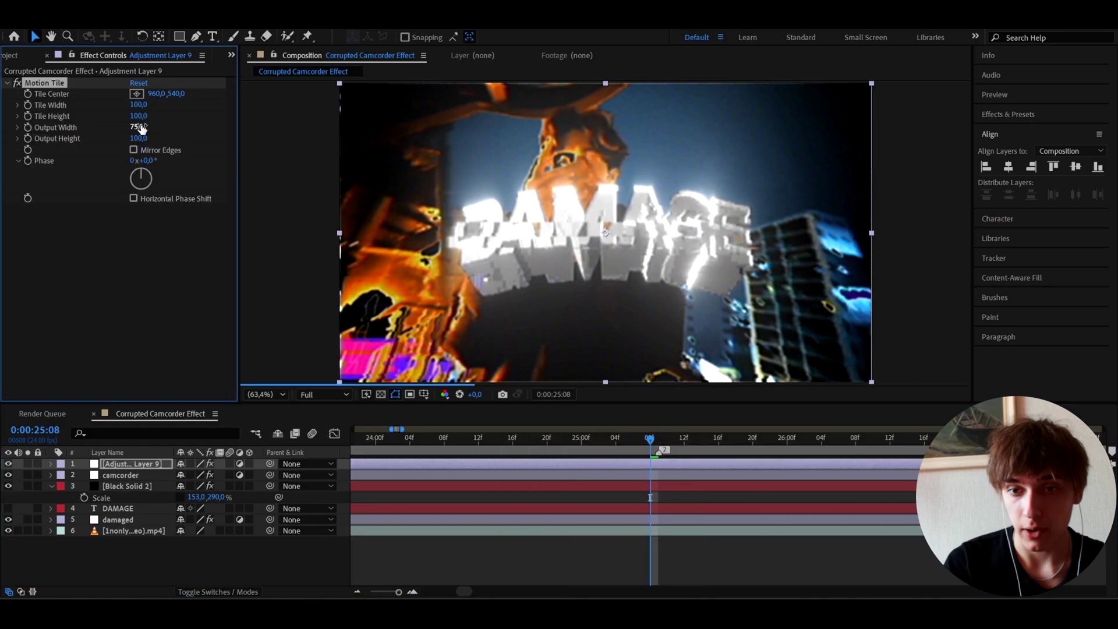
- Preview the narrowed frame around 0:00:25:10 and select the camcorder layer
{"action": "left_click", "coordinate": [632, 459]}
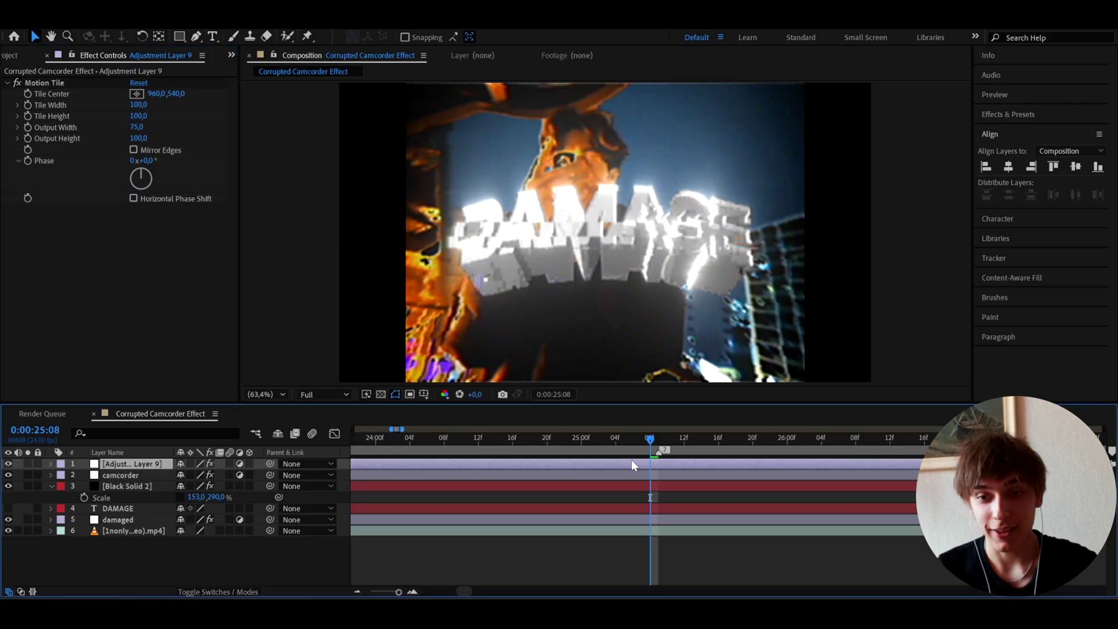
{"action": "key", "text": "space"}
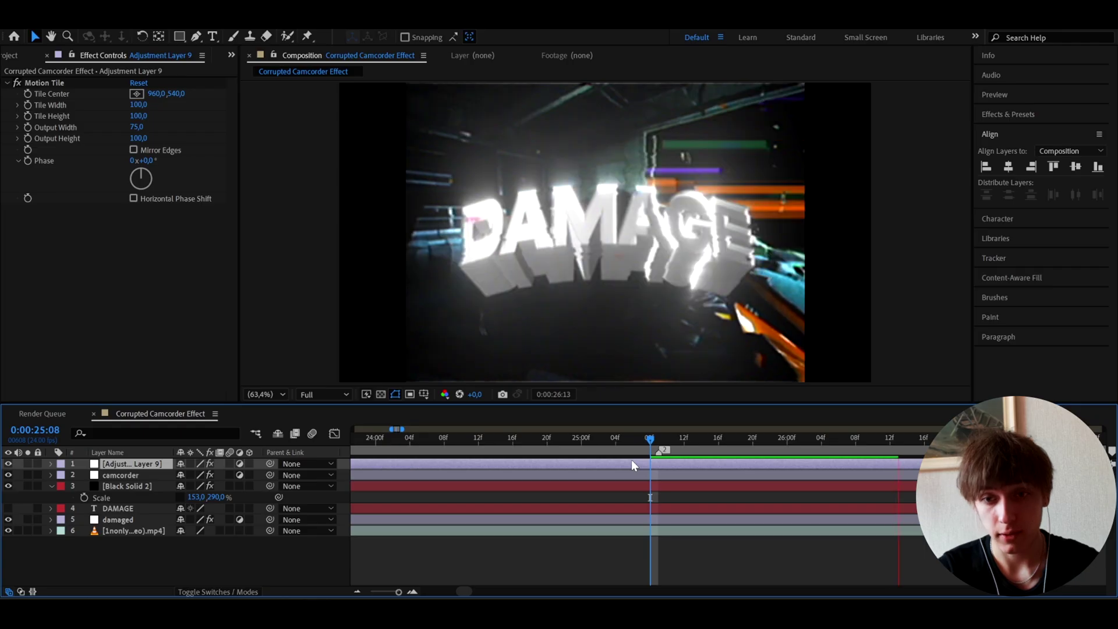
{"action": "left_click", "coordinate": [669, 439]}
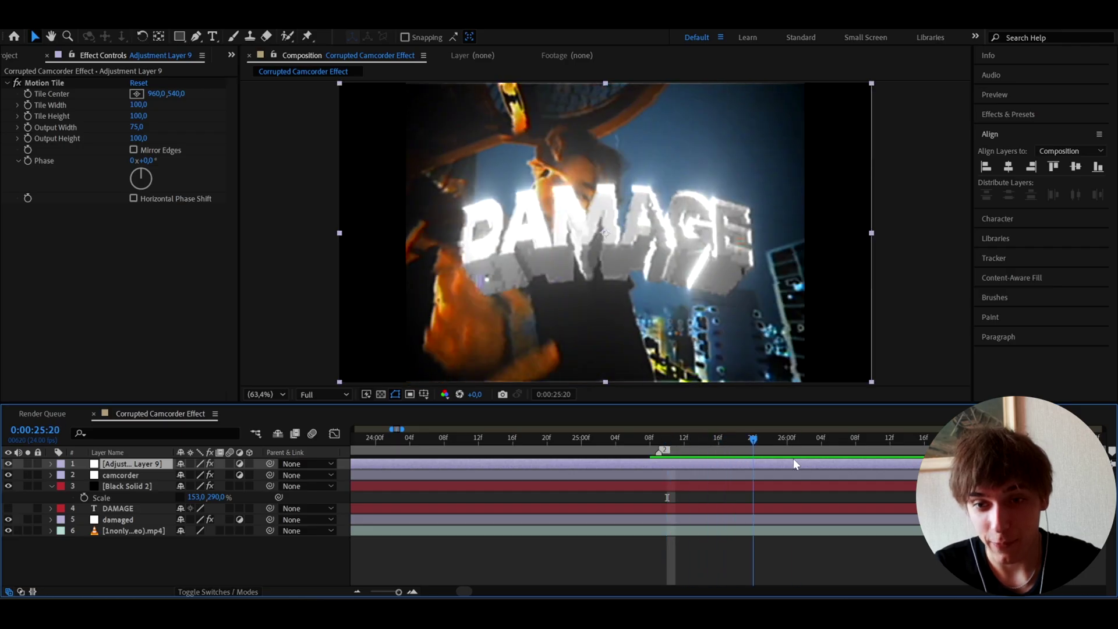
{"action": "key", "text": "space"}
{"action": "key", "text": "space"}
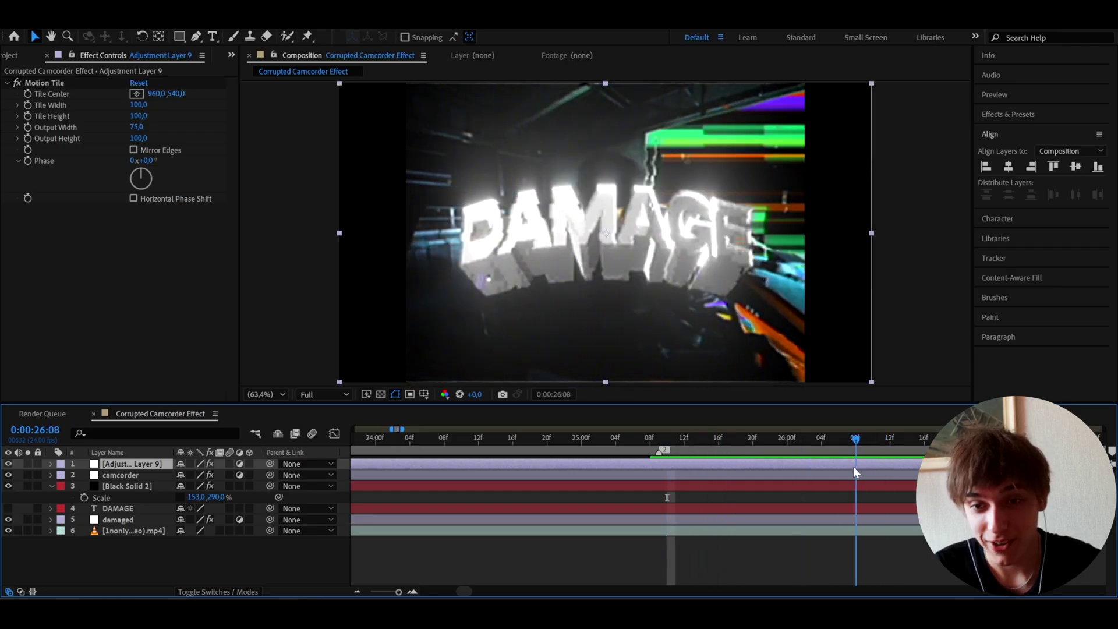
{"action": "key", "text": "space"}
{"action": "left_click", "coordinate": [844, 474]}
{"action": "key", "text": "equal"}
{"action": "key", "text": "equal"}
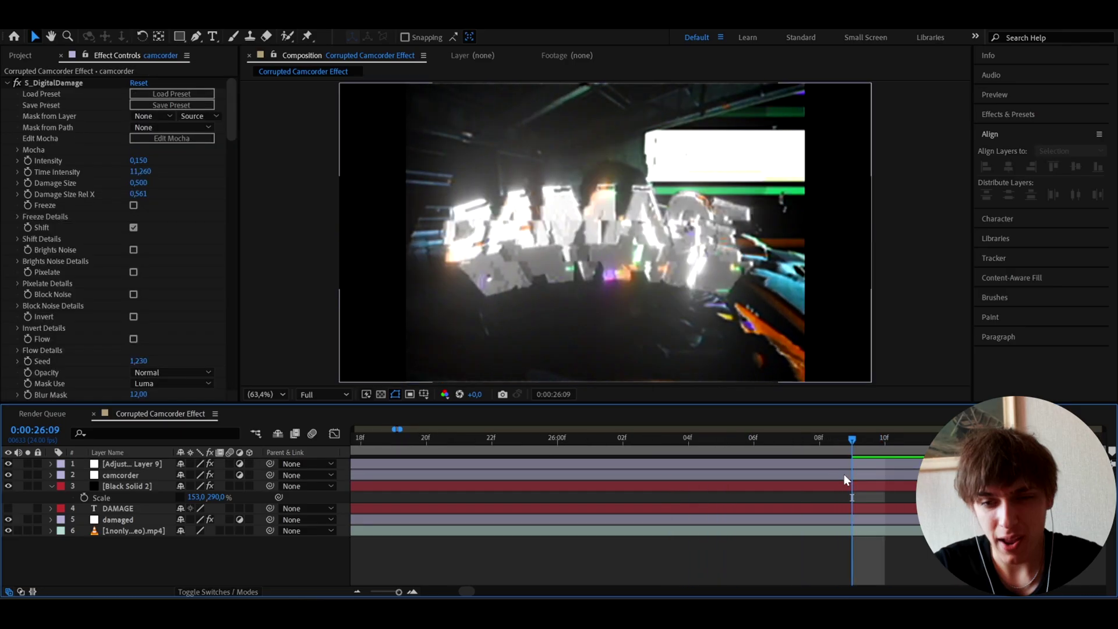